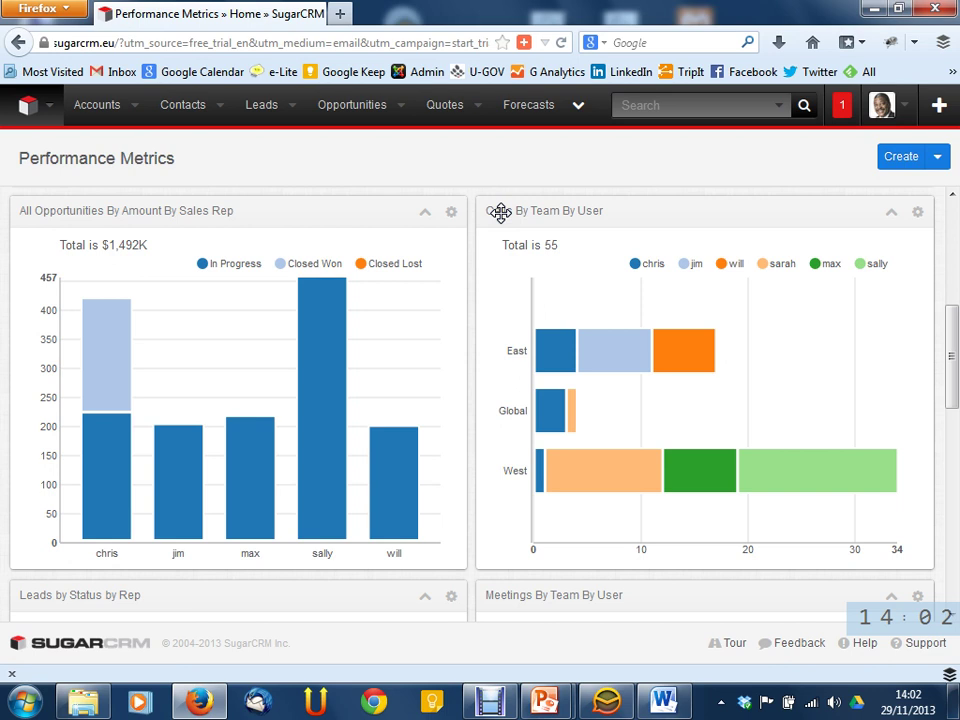
- Examine the Performance Metrics dashboard charts on accounts, opportunities, calls, leads and meetings
scroll(134, 221, "up", 5)
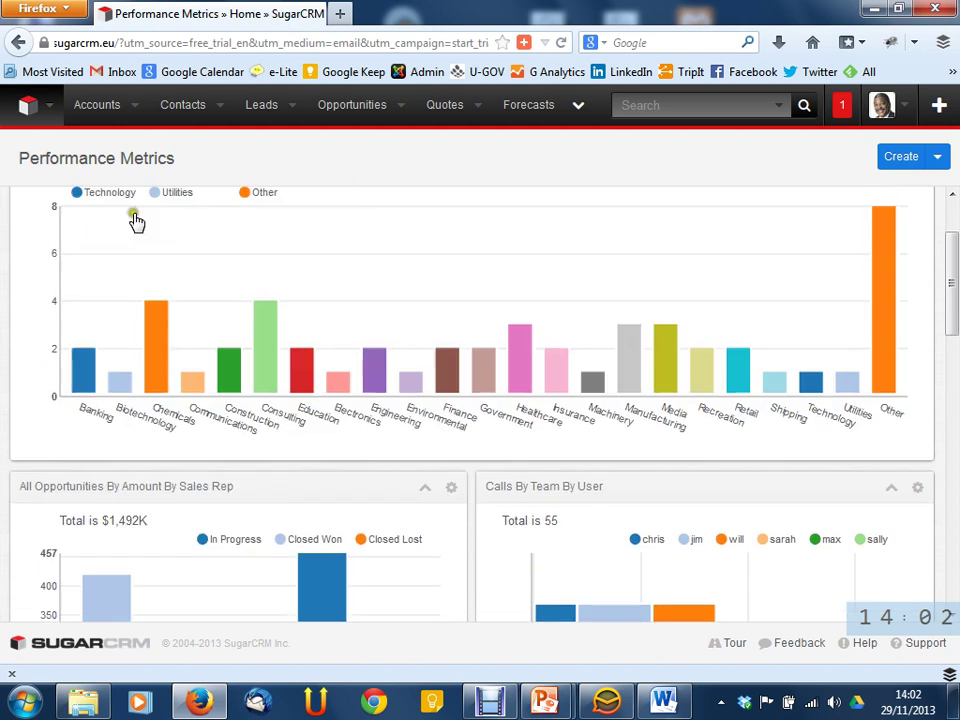
scroll(116, 189, "down", 3)
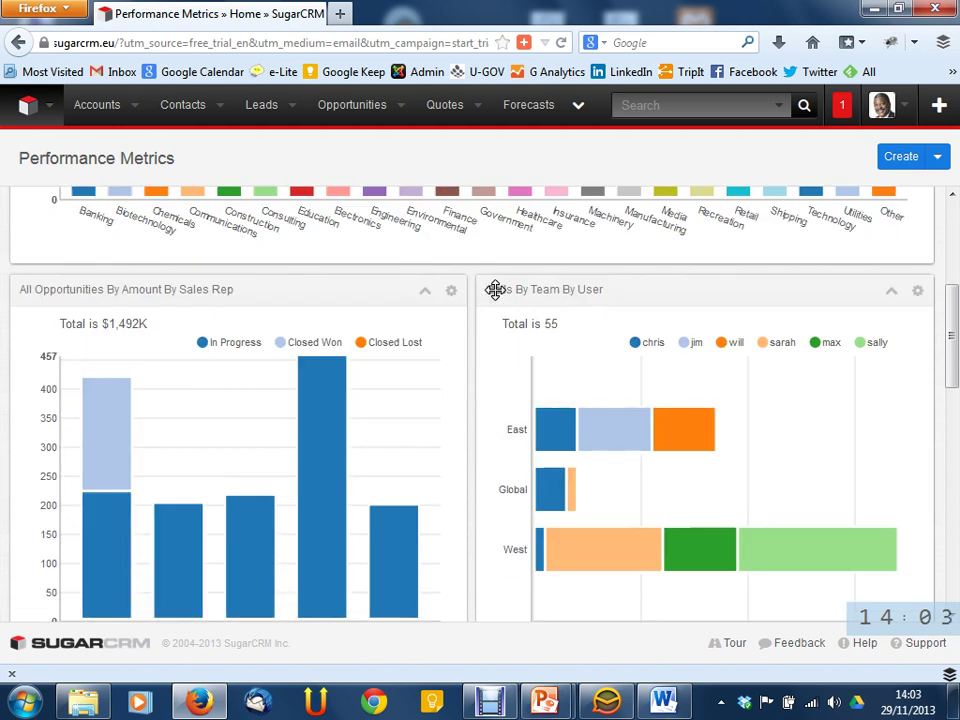
scroll(495, 290, "down", 1)
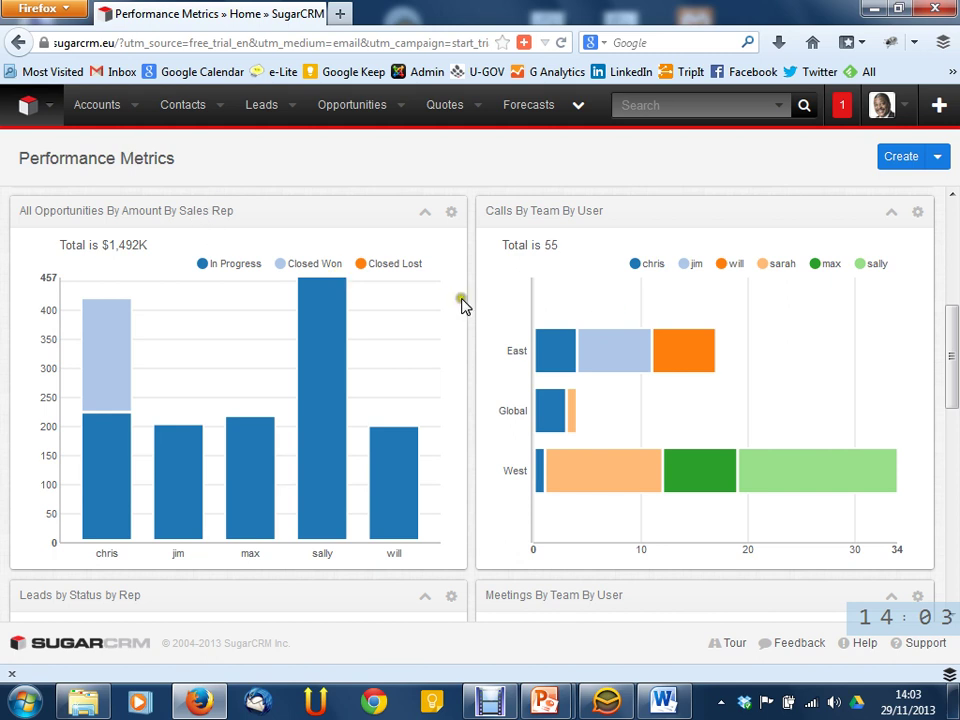
scroll(570, 313, "down", 5)
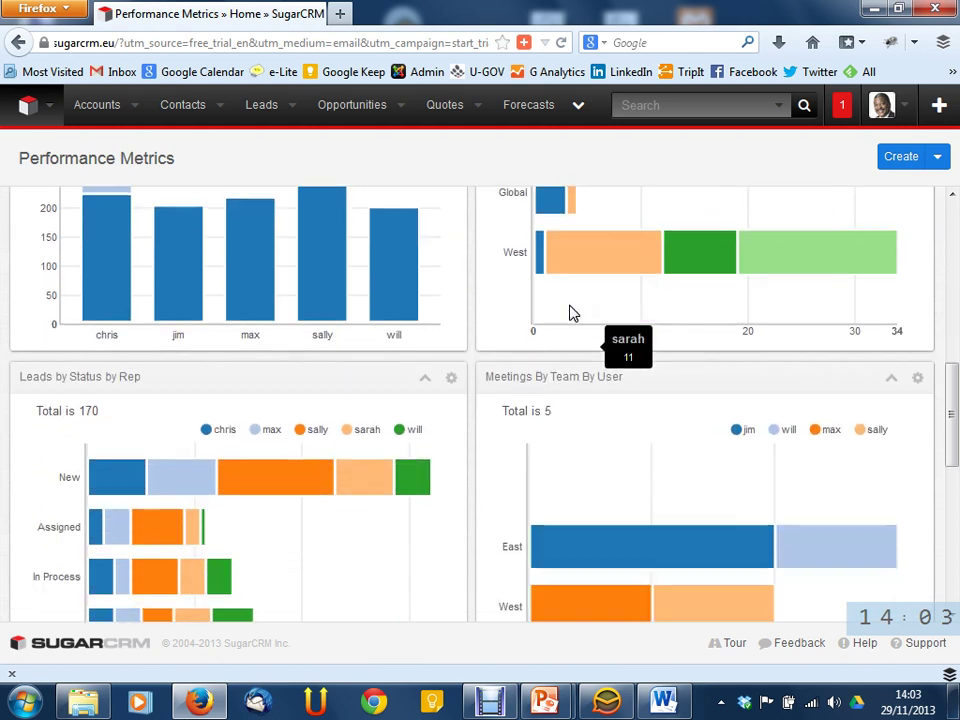
scroll(570, 313, "down", 3)
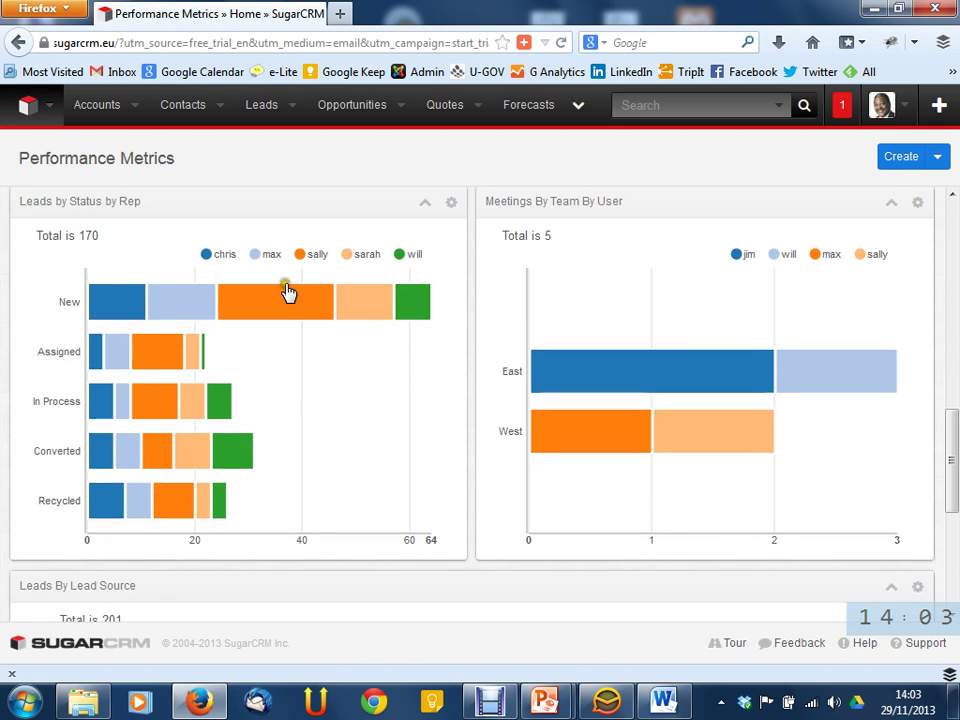
scroll(585, 210, "down", 7)
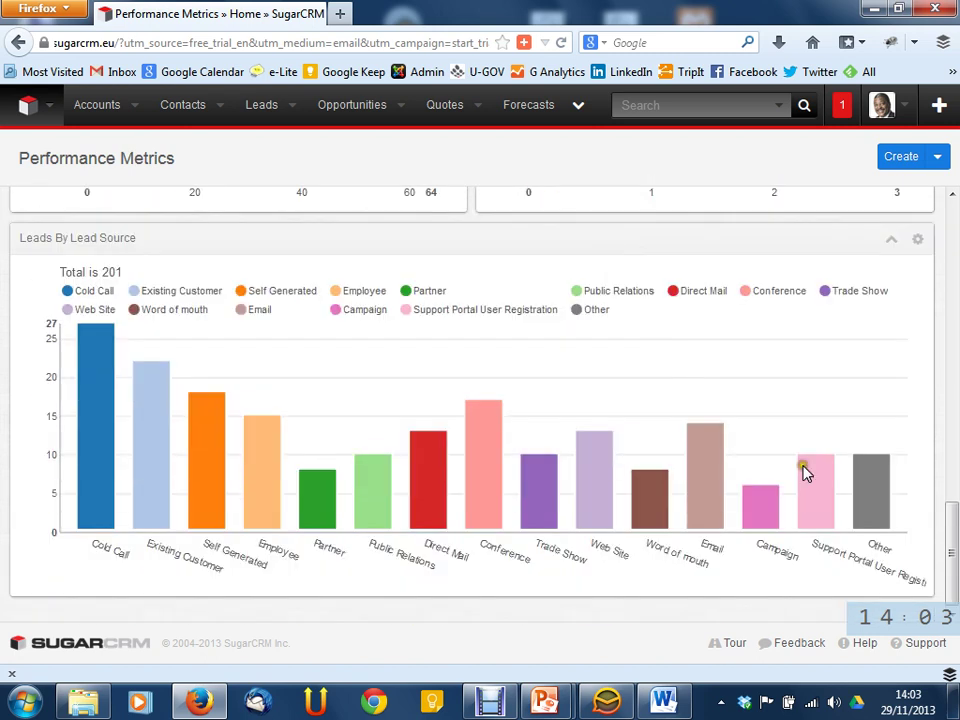
left_click_drag(944, 520, 938, 182)
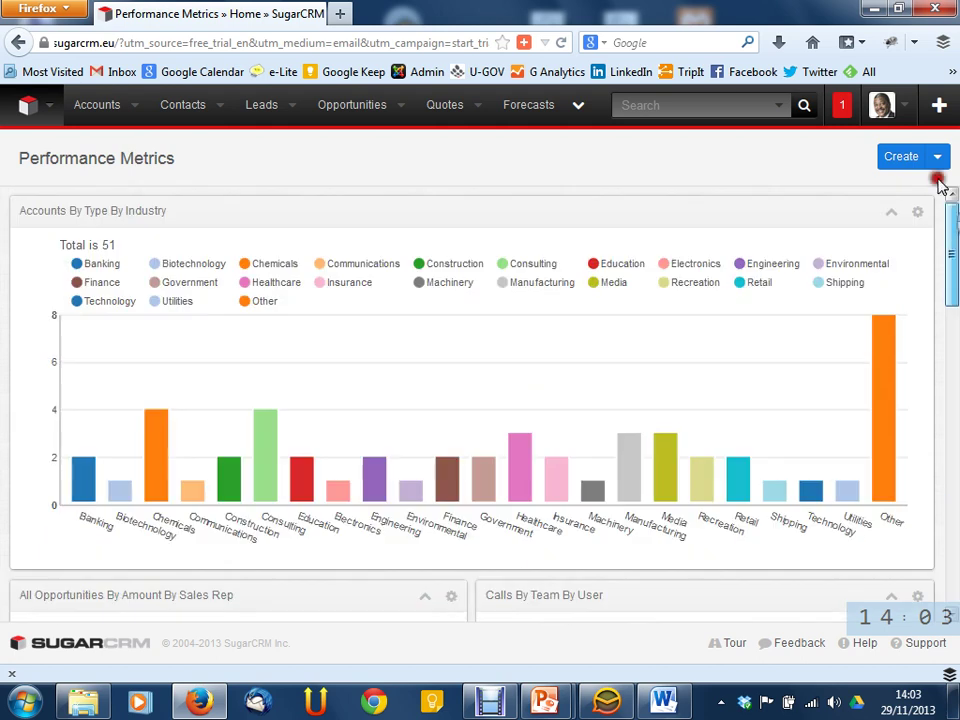
left_click(130, 110)
left_click(186, 110)
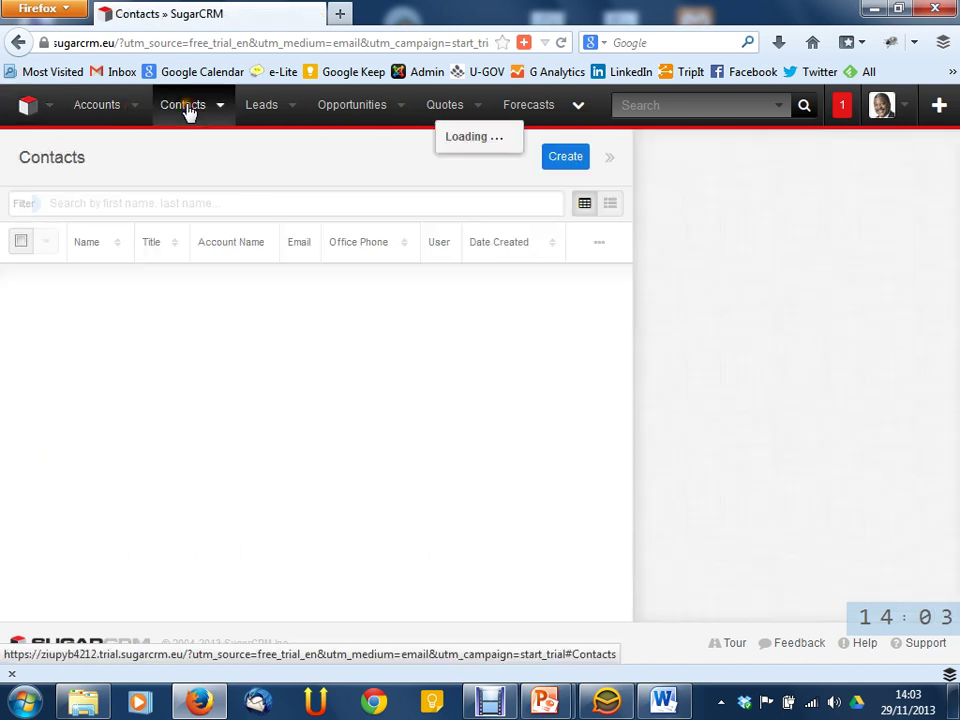
left_click(137, 109)
left_click(28, 108)
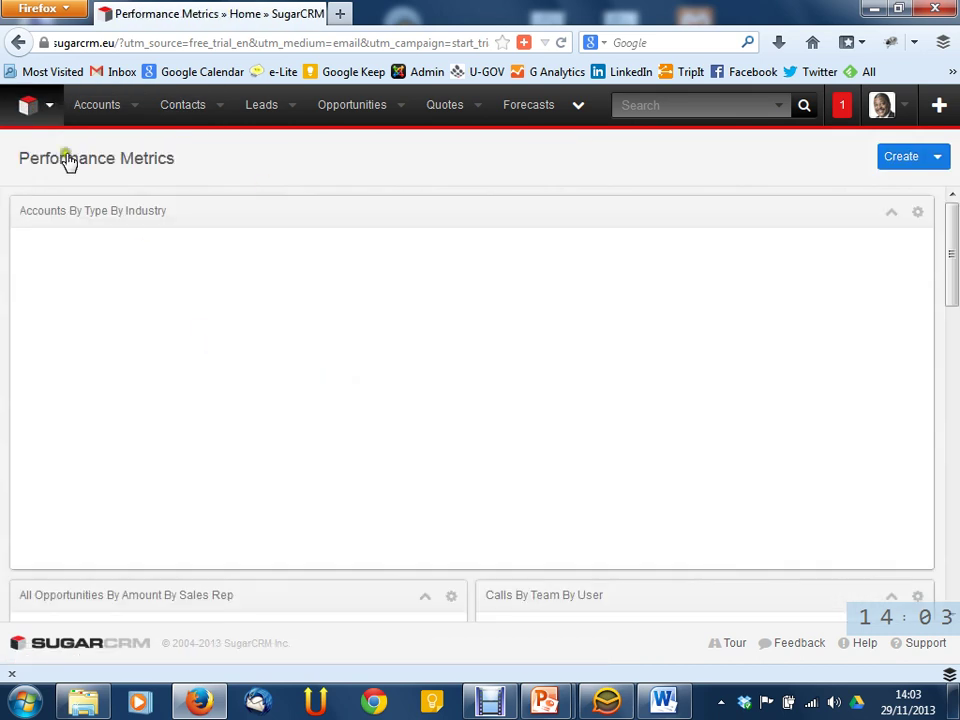
- View the Operations dashboard and the Activity Stream
left_click(48, 105)
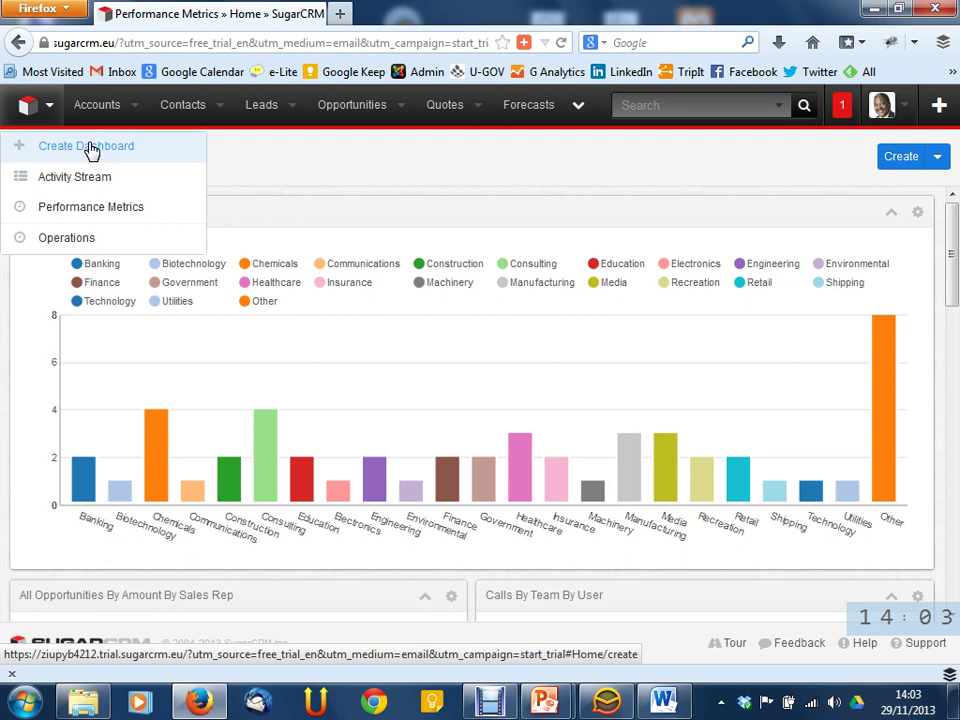
left_click(75, 240)
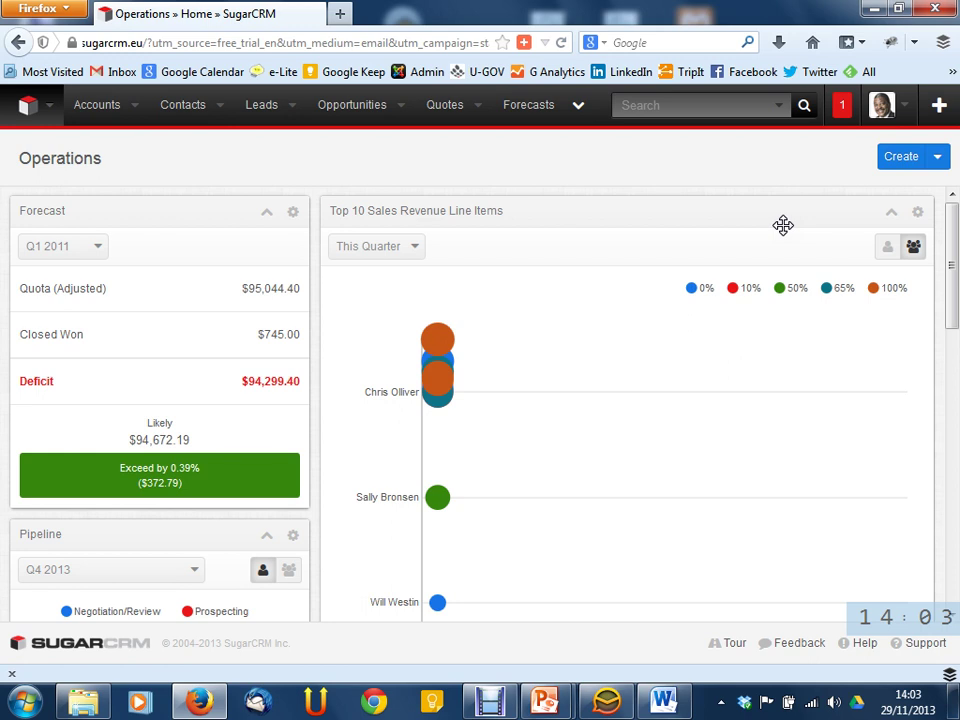
left_click(44, 104)
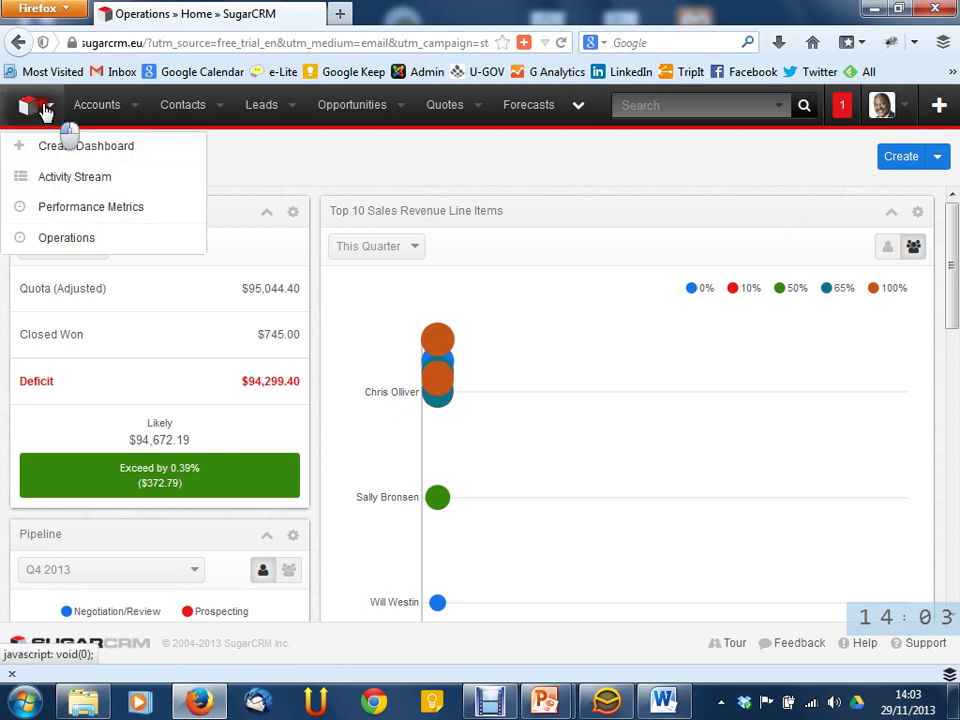
left_click(45, 178)
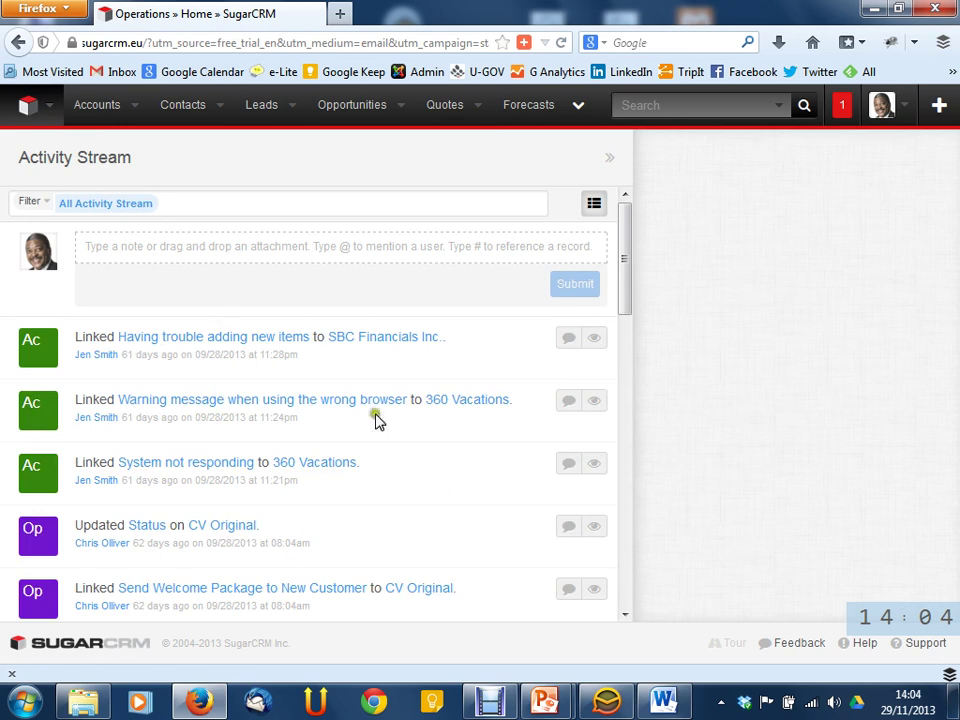
- Return from the Activity Stream to the Performance Metrics dashboard
left_click(42, 108)
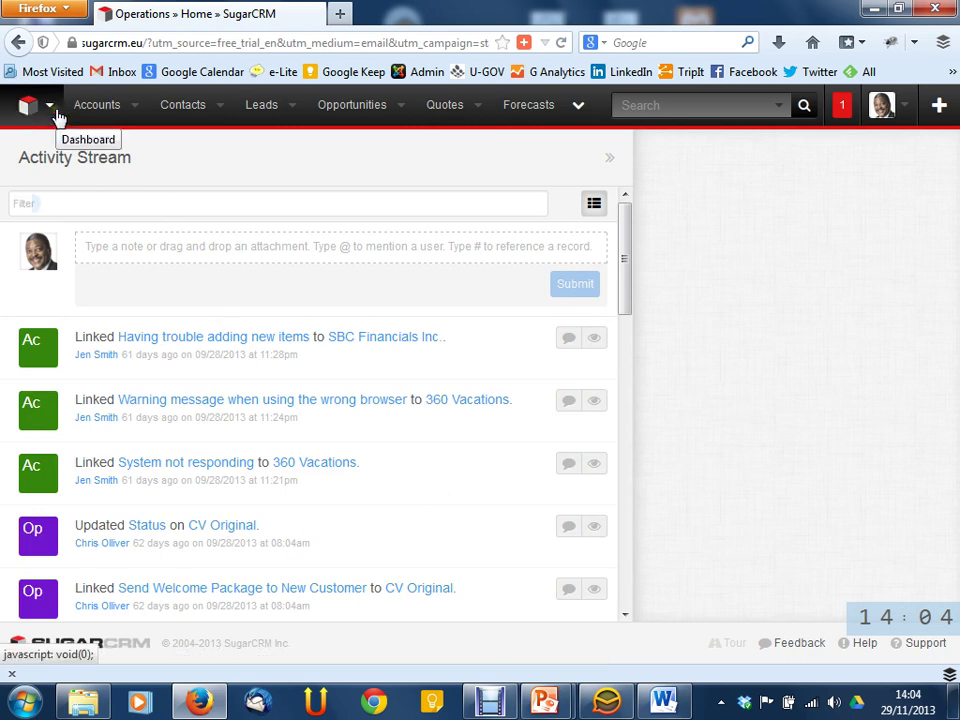
left_click(54, 110)
left_click(62, 206)
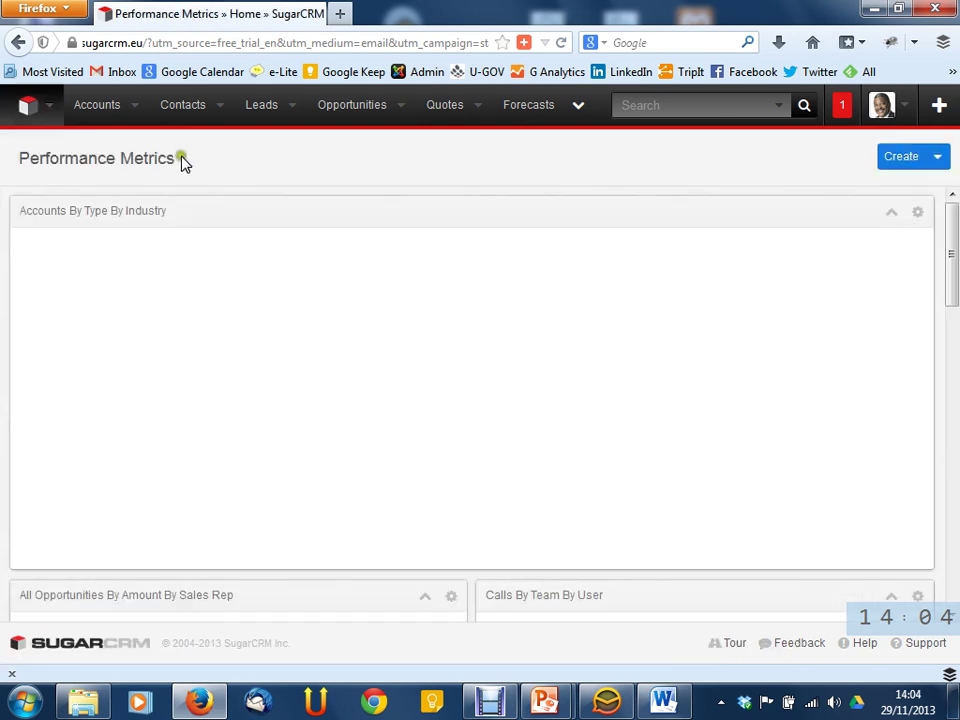
left_click(137, 115)
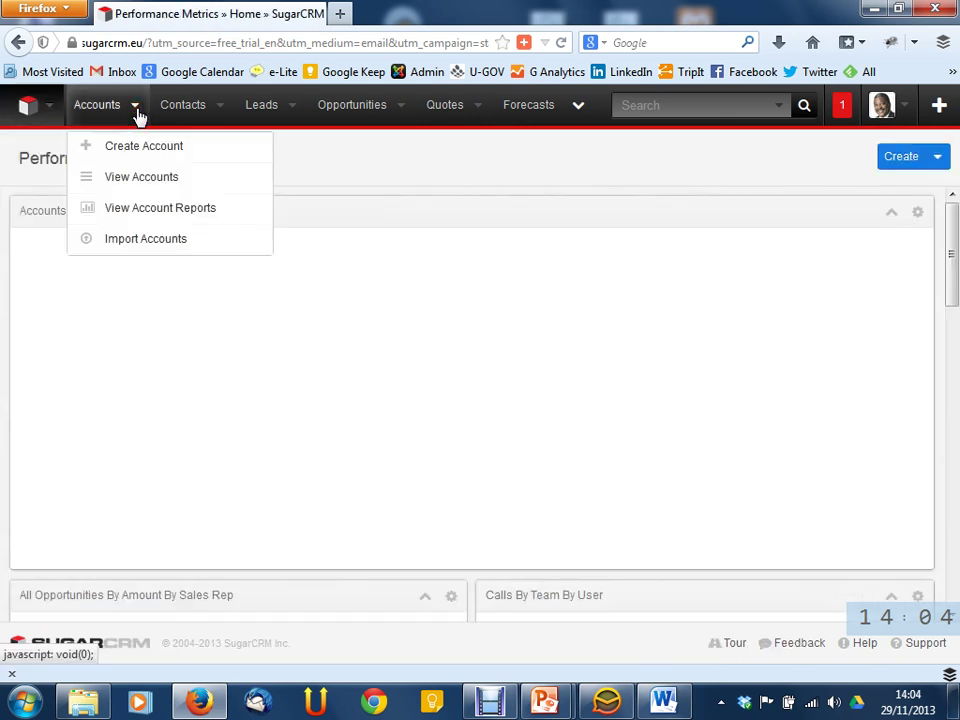
left_click(225, 113)
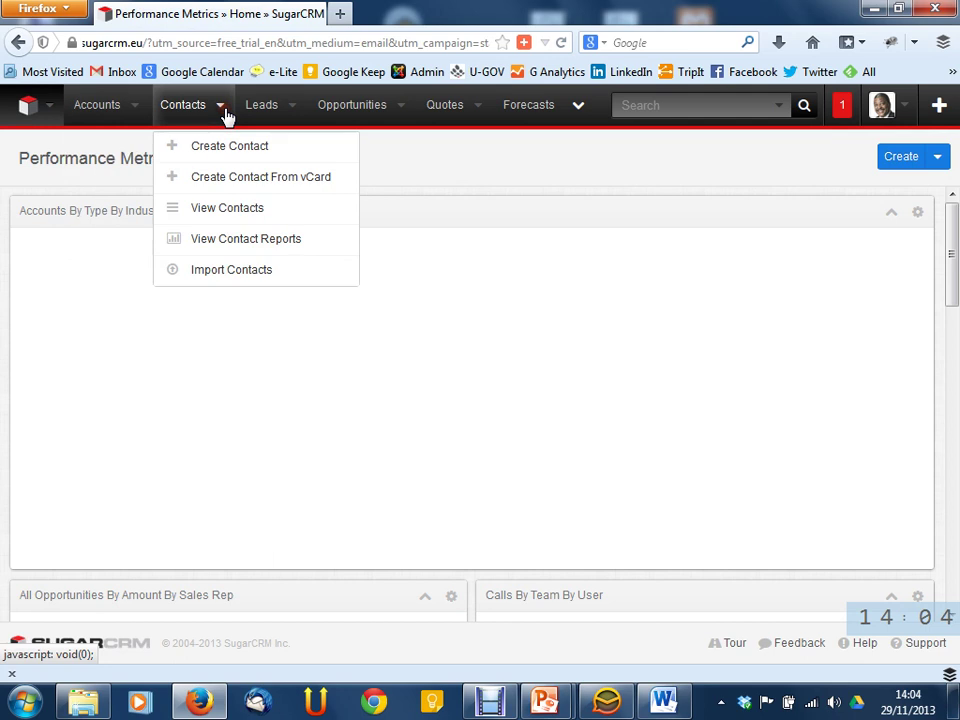
left_click(135, 113)
left_click(221, 109)
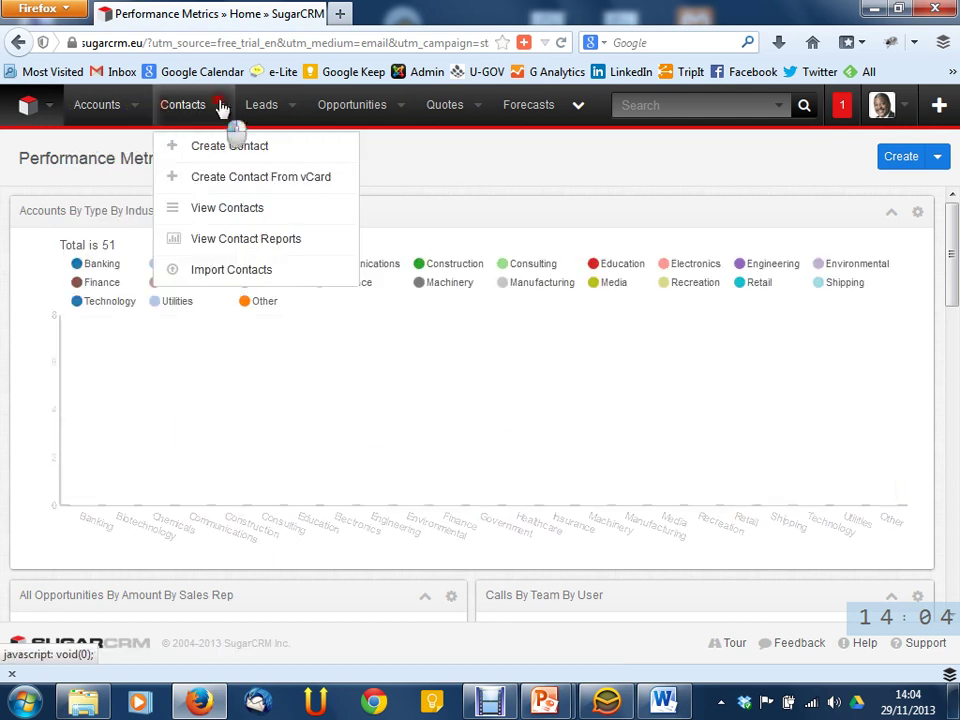
left_click(290, 109)
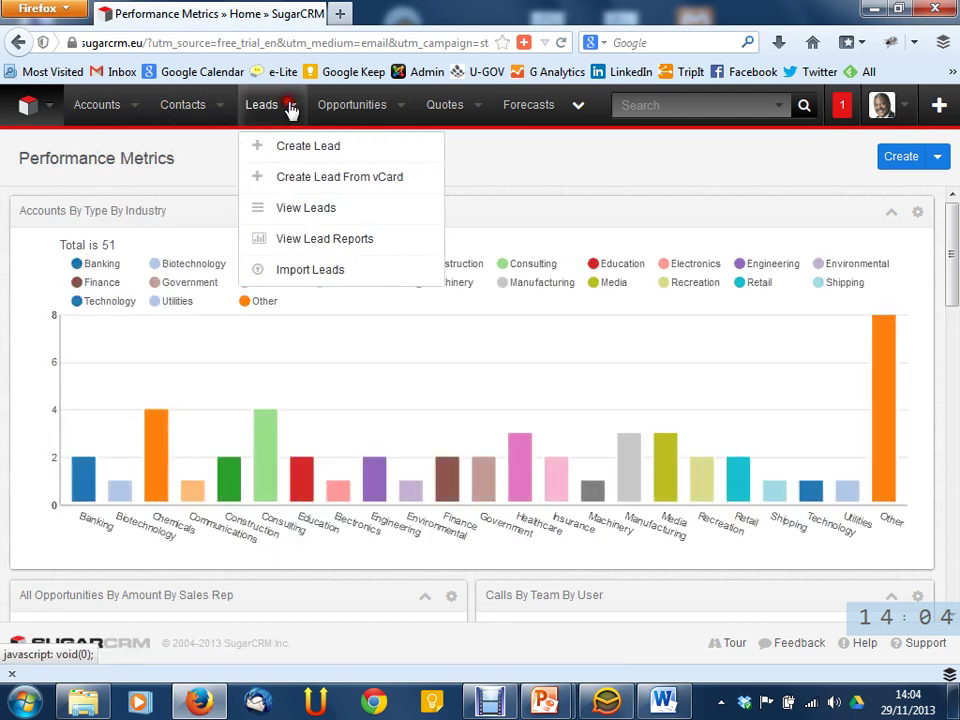
left_click(405, 106)
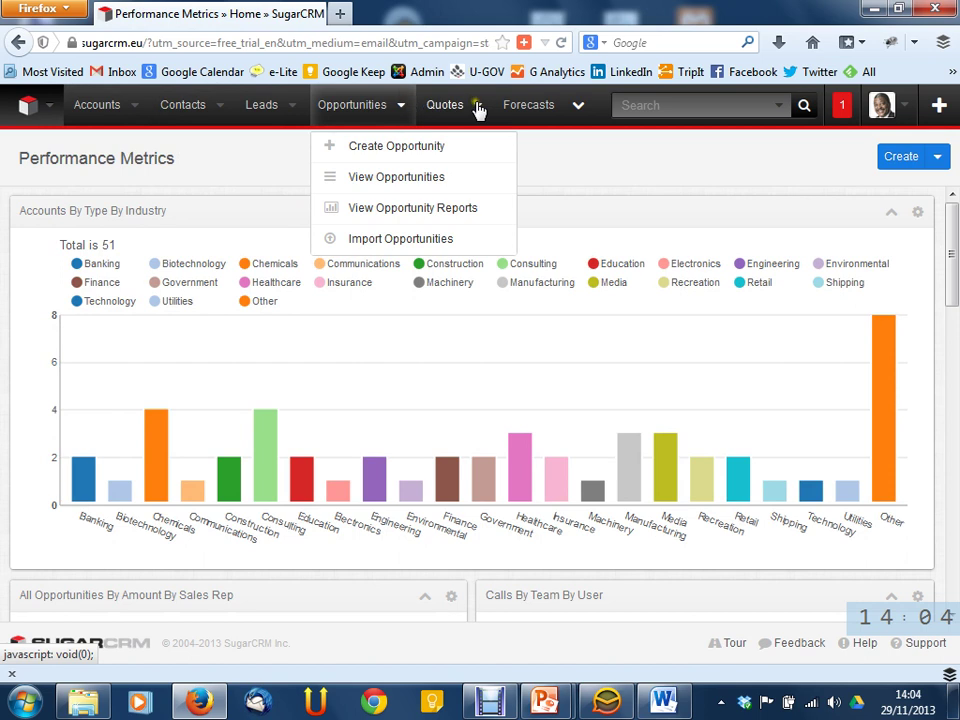
- Log out of the current persona and enter the trial as the Senior Account Representative
left_click(910, 105)
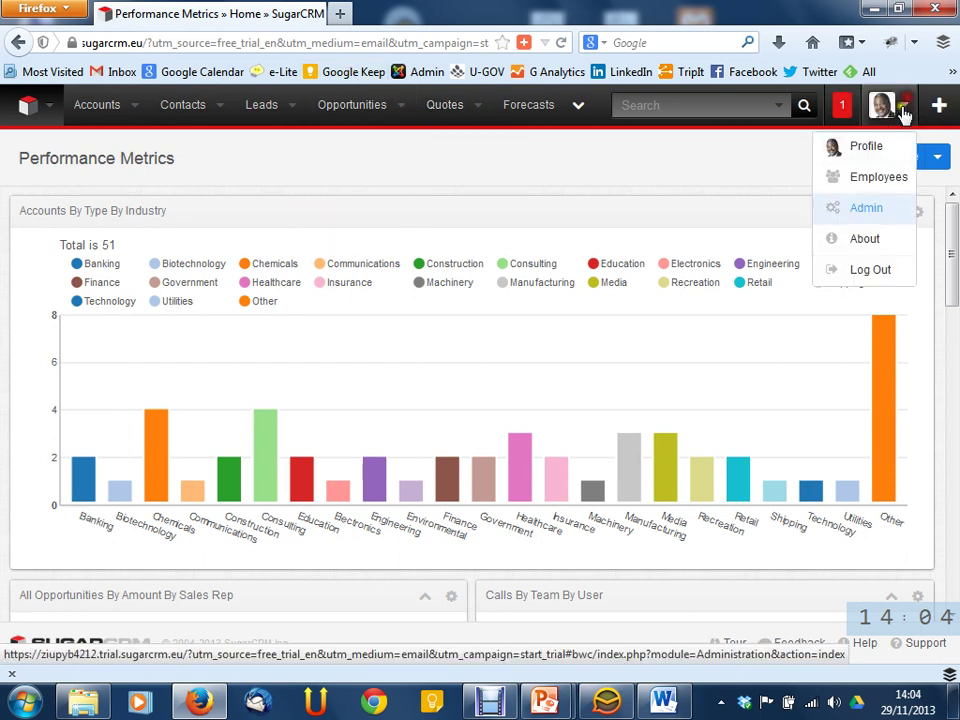
left_click(881, 266)
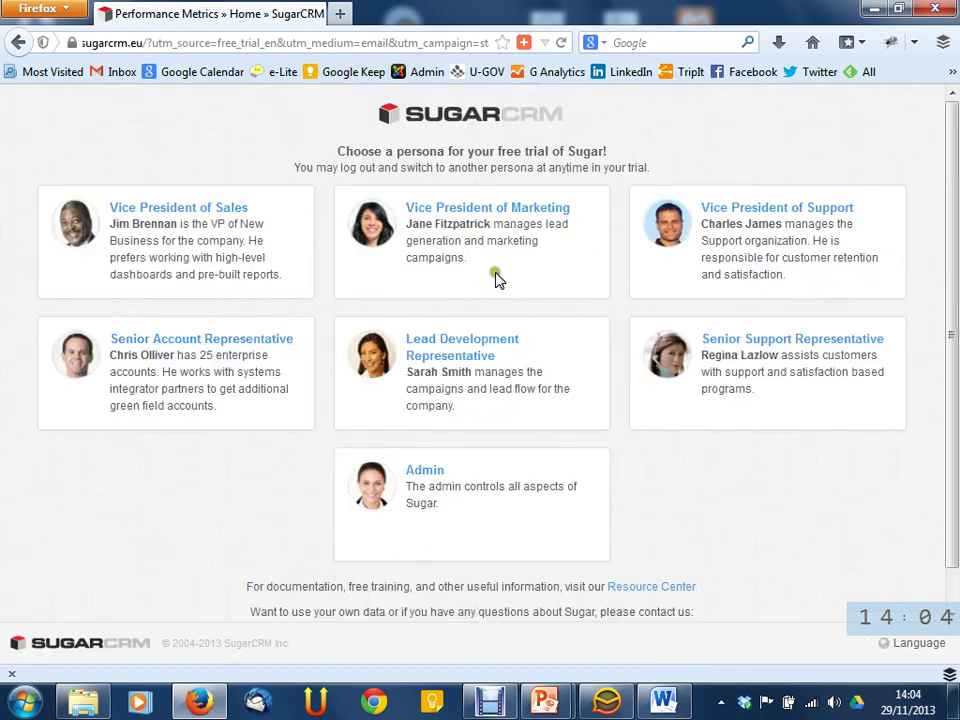
left_click(250, 338)
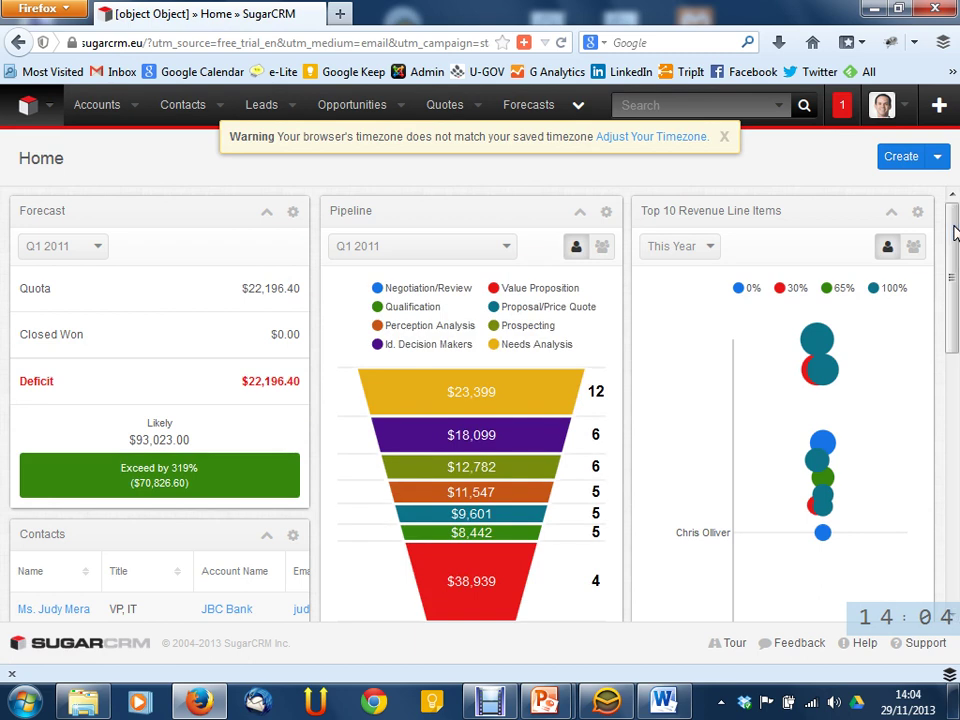
left_click(53, 106)
left_click(53, 107)
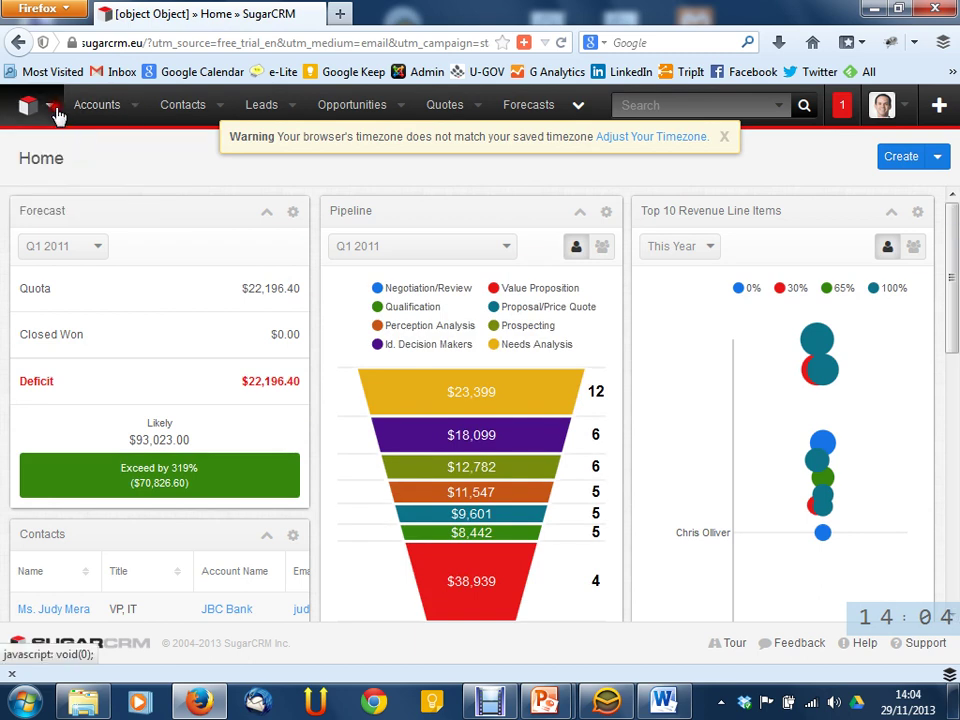
left_click(53, 107)
left_click(54, 110)
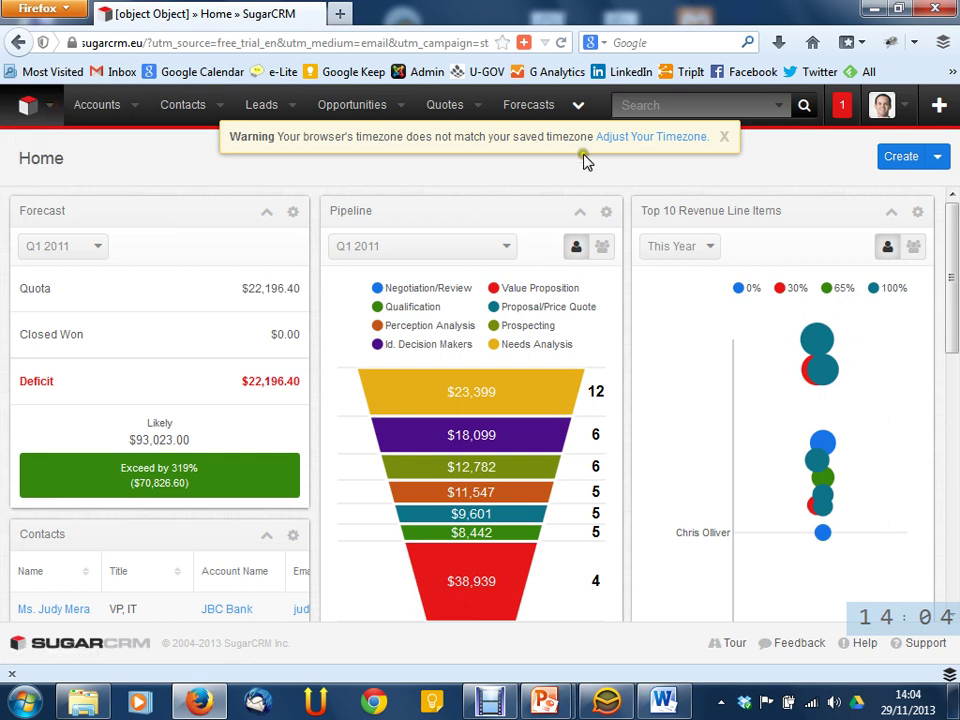
- Dismiss the timezone warning and examine the Forecast, Pipeline and Top 10 Revenue Line Items charts on the home dashboard
left_click(721, 140)
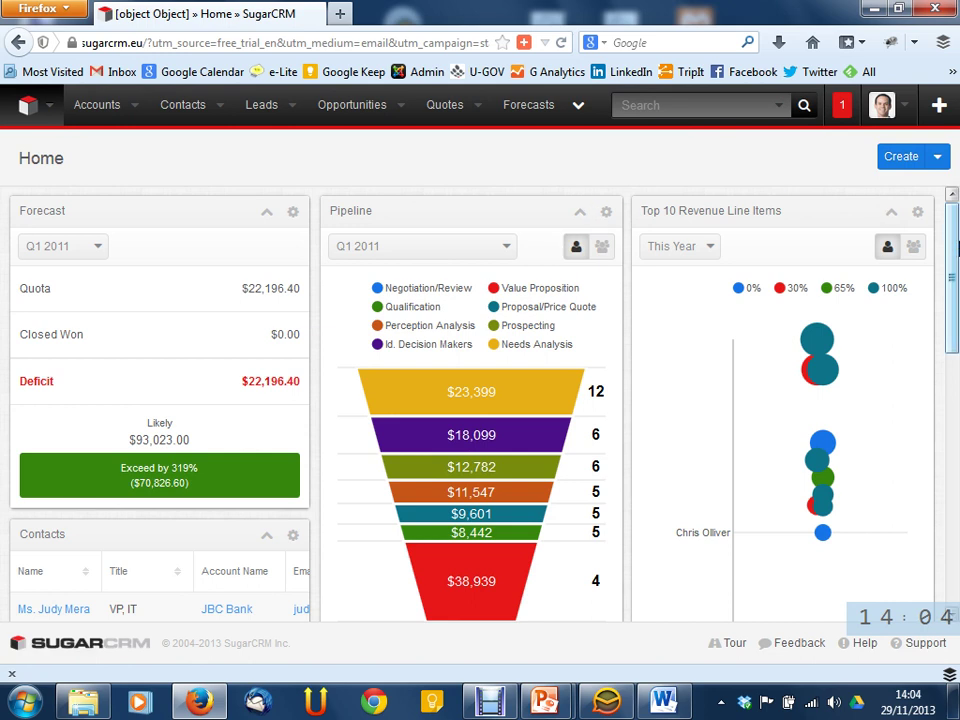
left_click(956, 243)
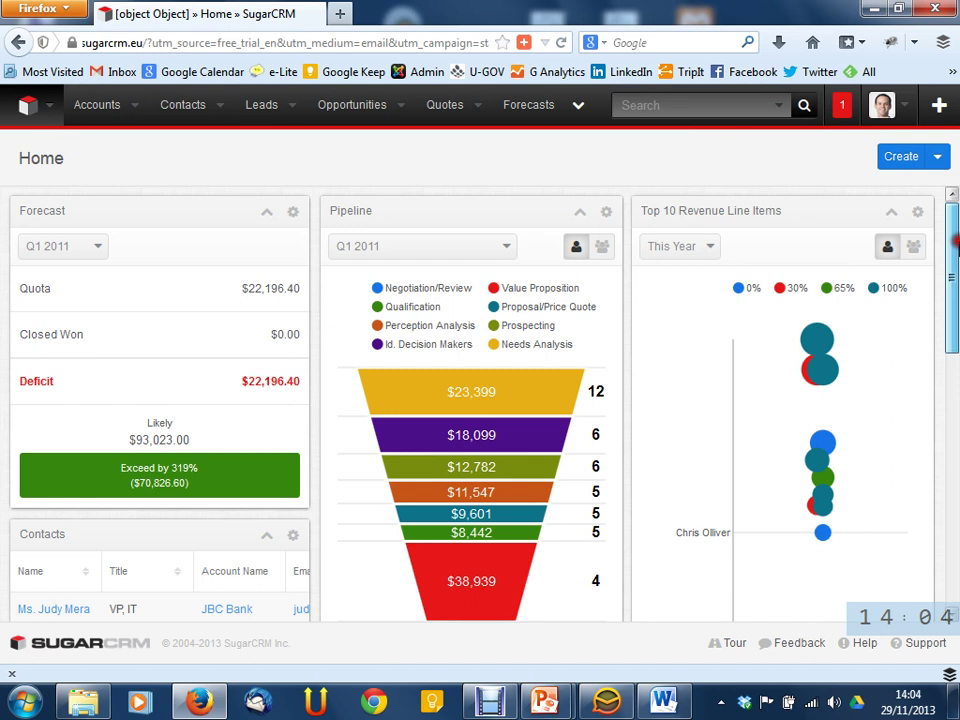
left_click_drag(956, 243, 956, 264)
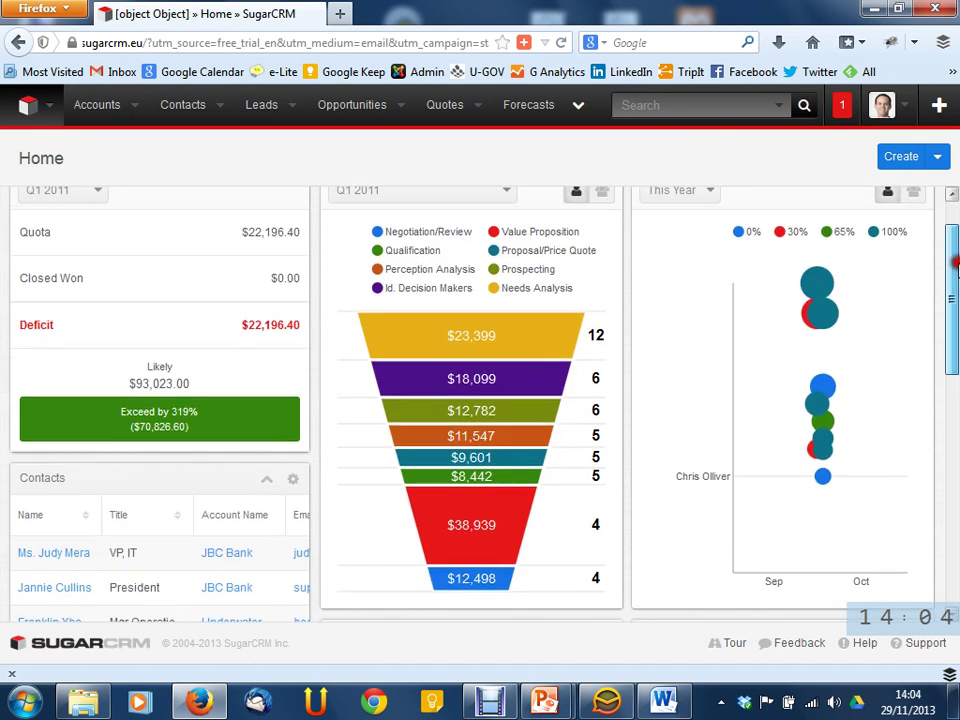
scroll(410, 235, "up", 1)
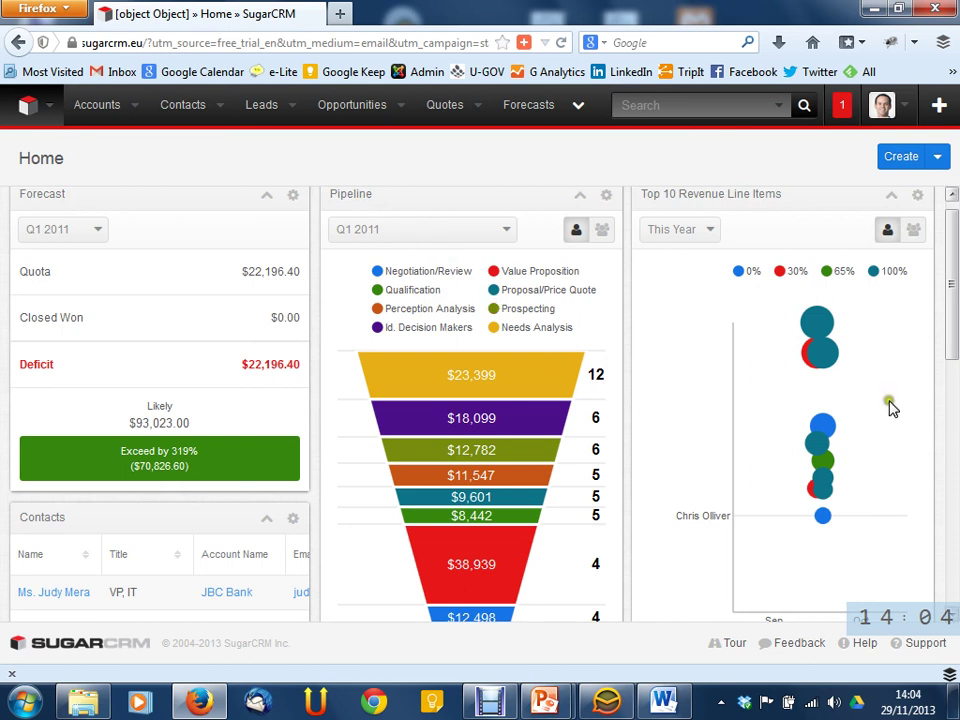
left_click_drag(956, 338, 954, 346)
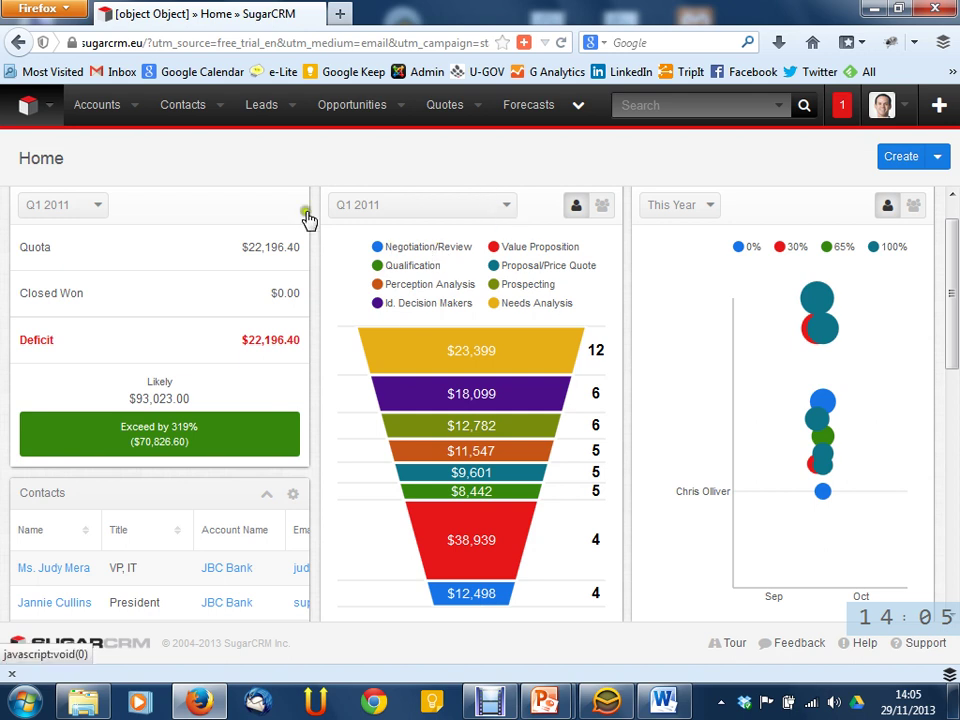
- Check the quarters available for the Pipeline chart and compare its team view with My Pipeline
left_click(506, 206)
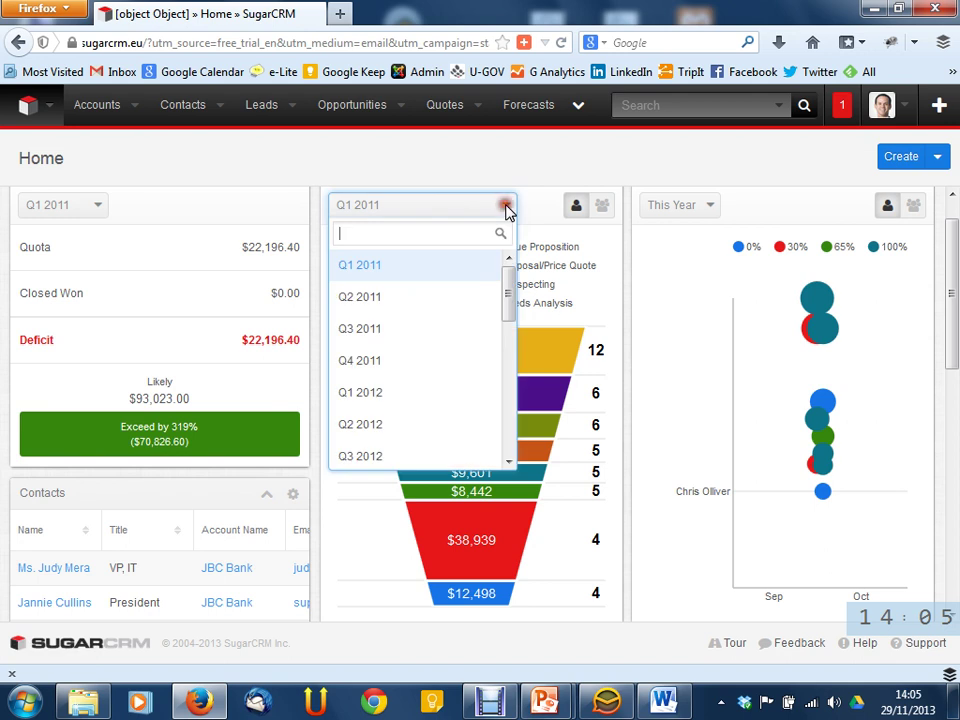
left_click(507, 207)
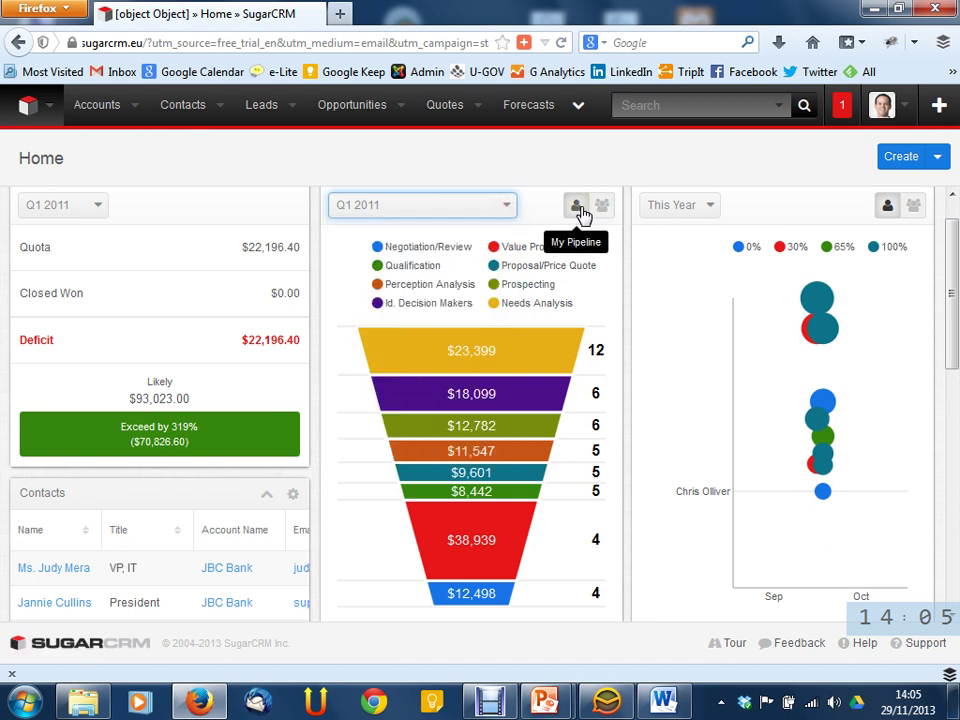
left_click(602, 208)
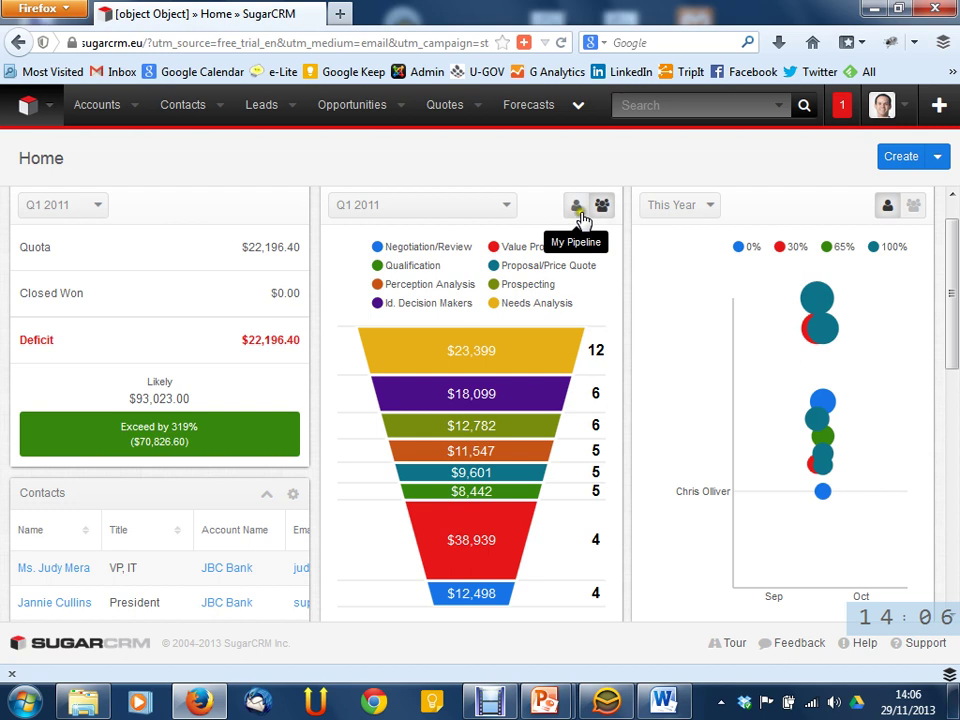
left_click(575, 207)
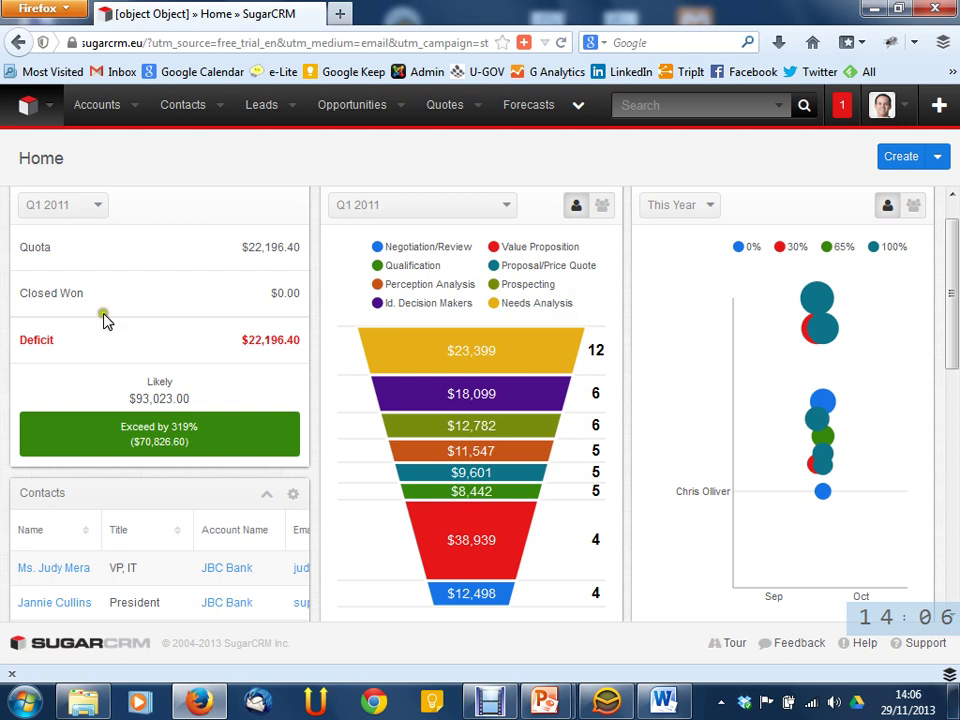
- Examine the quota, closed won, deficit and likely amounts in the Forecast dashlet
triple_click(247, 247)
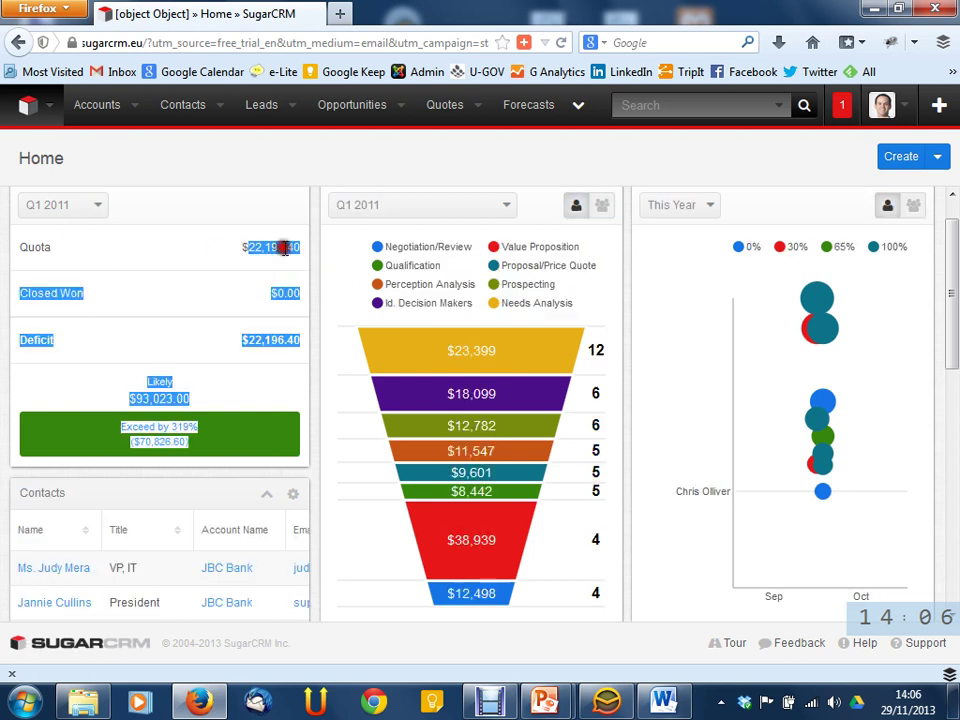
left_click(248, 250)
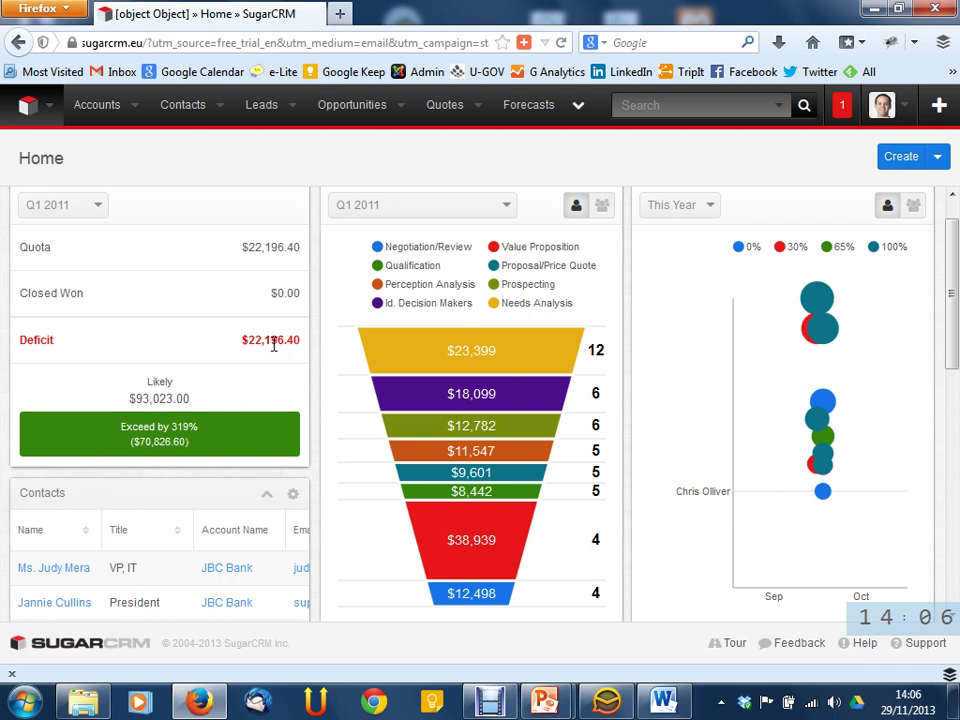
scroll(270, 341, "down", 1)
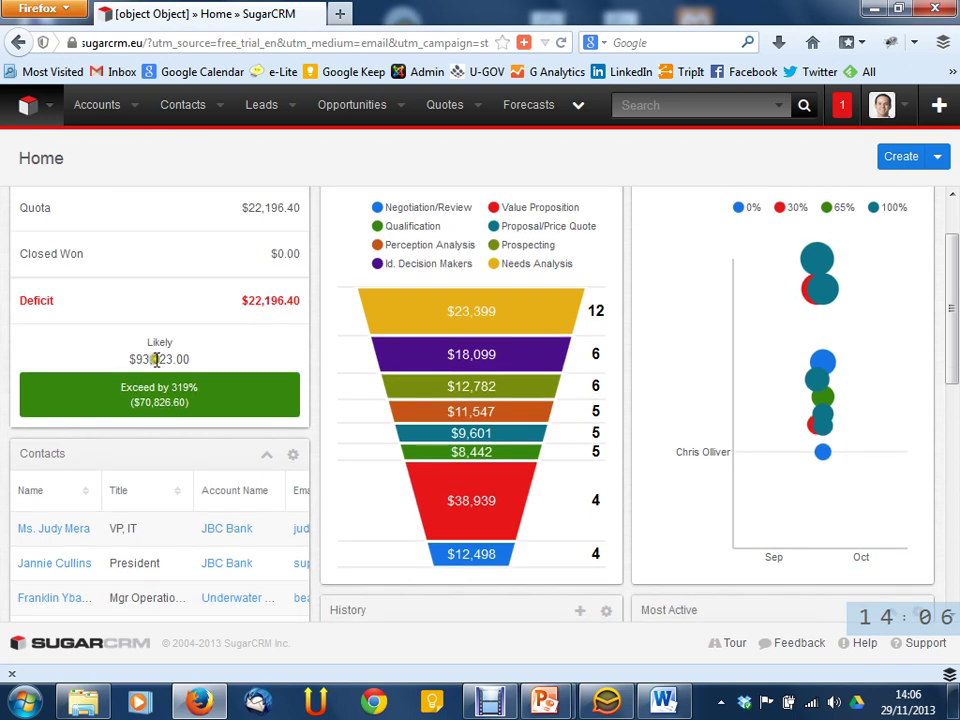
scroll(158, 352, "up", 2)
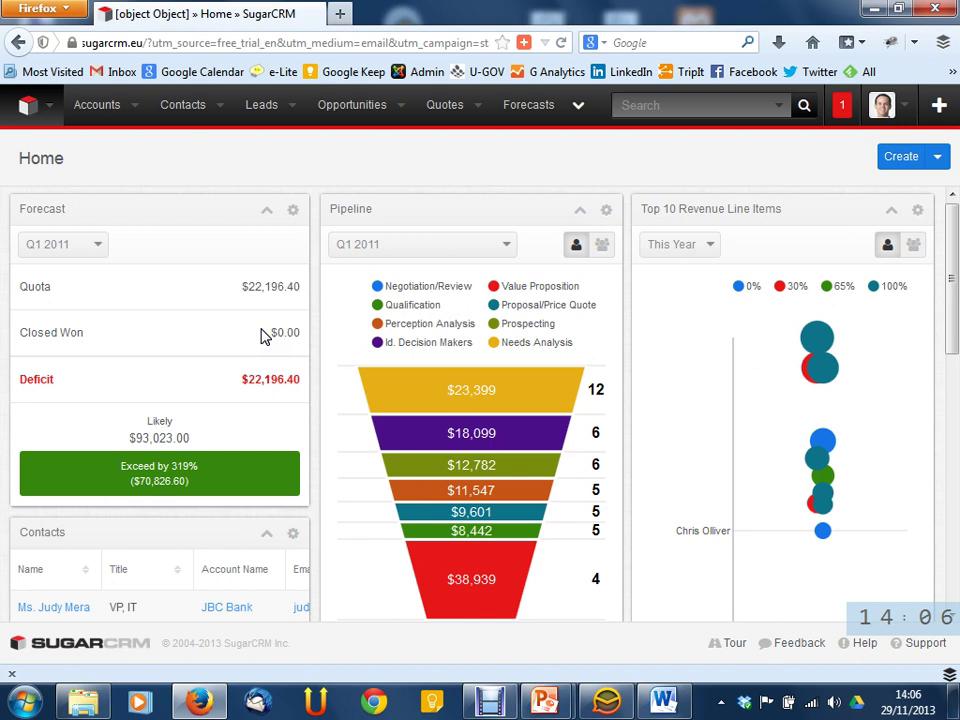
left_click(167, 440)
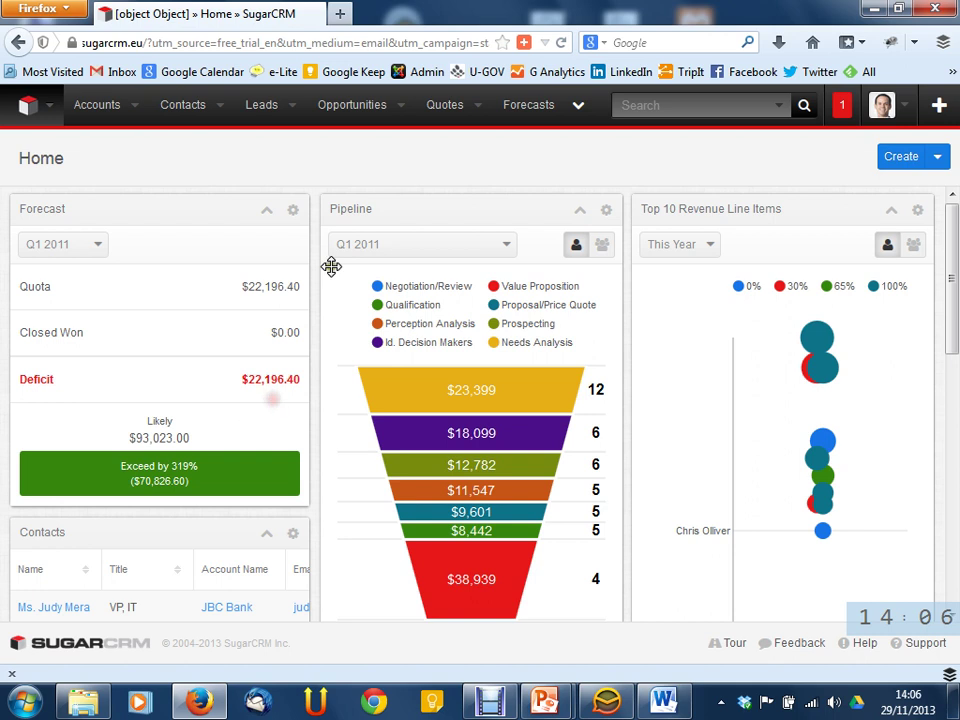
- Look through the dashboard's lower dashlets, including Contacts, Active Tasks, History and Most Active
scroll(864, 330, "down", 1)
scroll(860, 340, "down", 5)
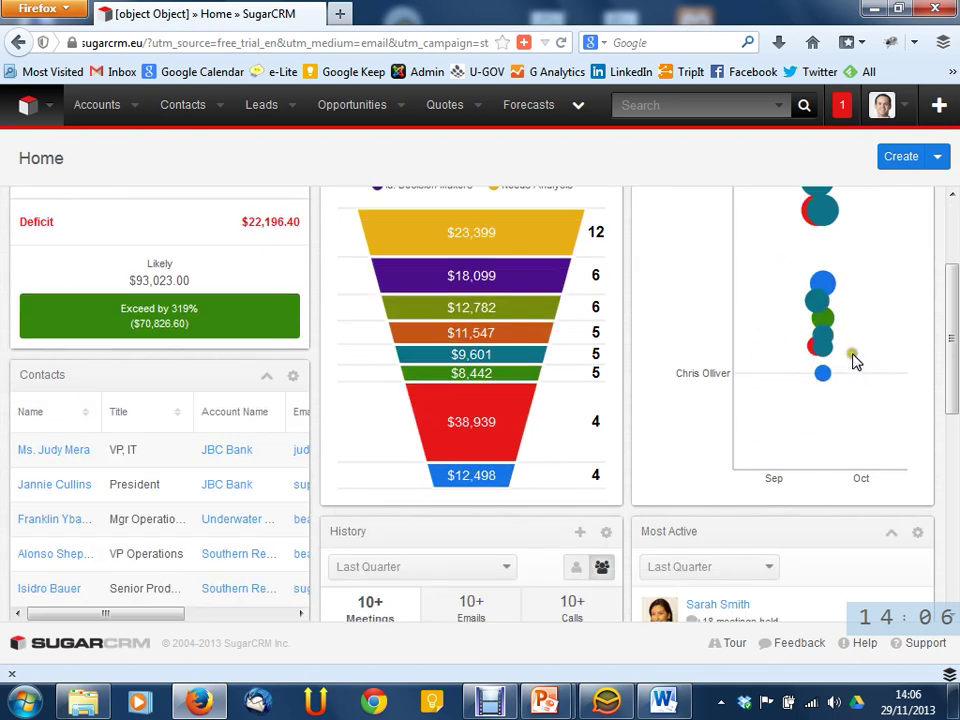
scroll(776, 328, "up", 2)
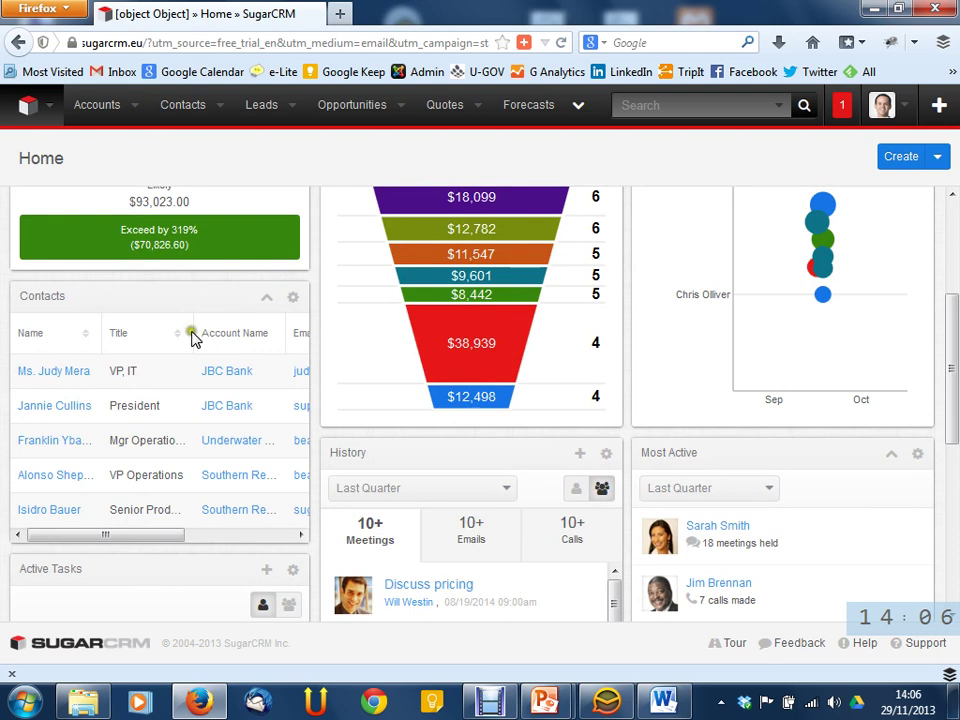
left_click(144, 536)
left_click(139, 540)
left_click(243, 376)
scroll(231, 277, "down", 1)
scroll(231, 285, "down", 1)
scroll(285, 300, "down", 1)
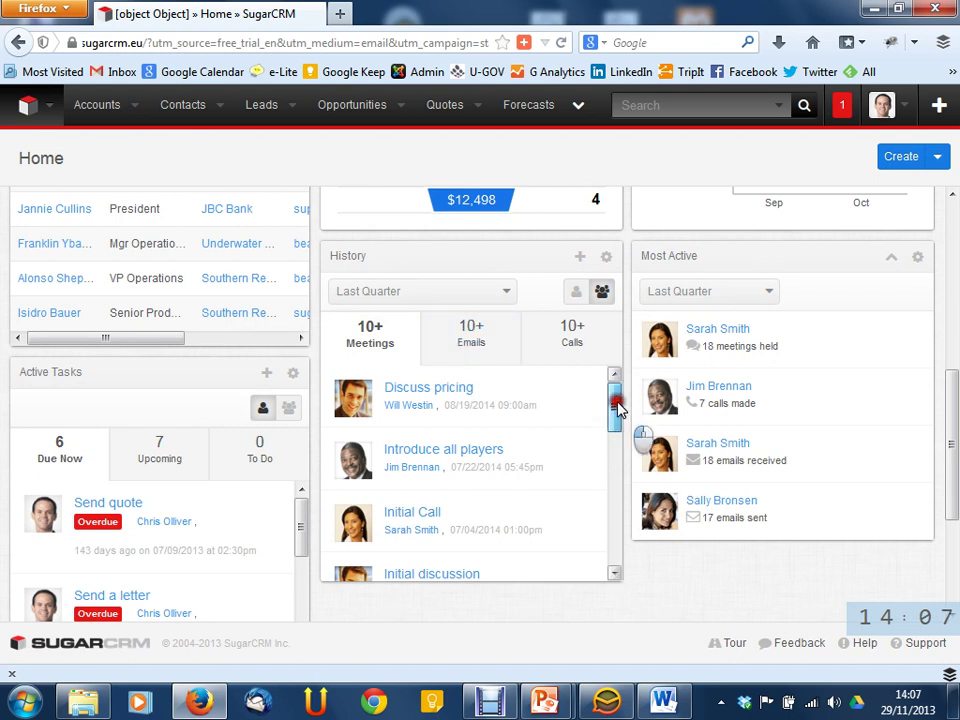
- Review the calls made last quarter in the History dashlet
left_click(563, 373)
left_click(563, 349)
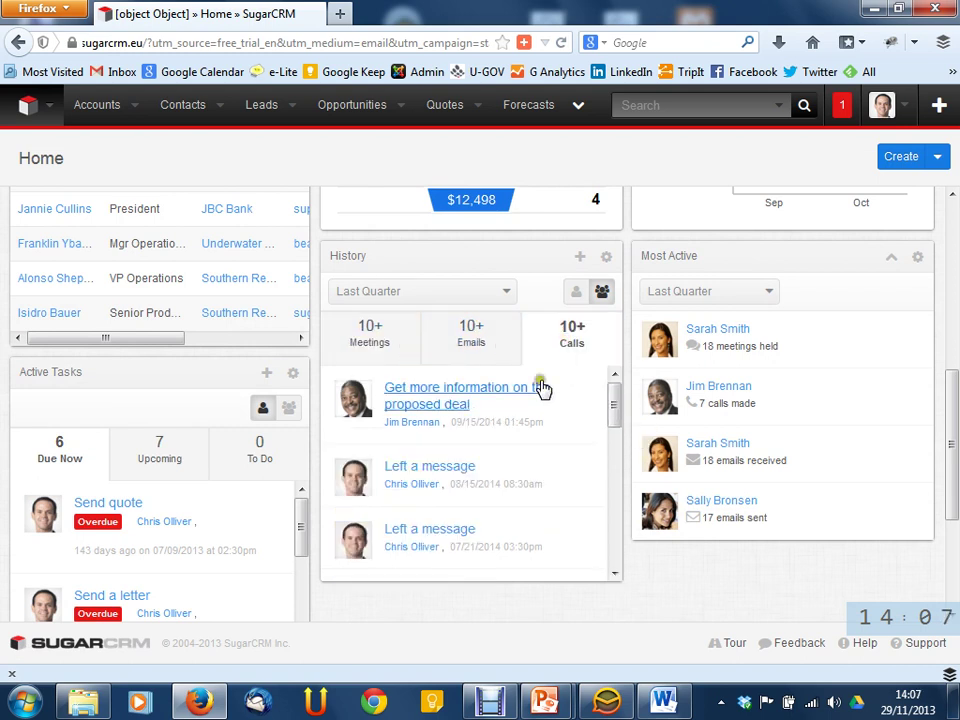
scroll(533, 491, "down", 3)
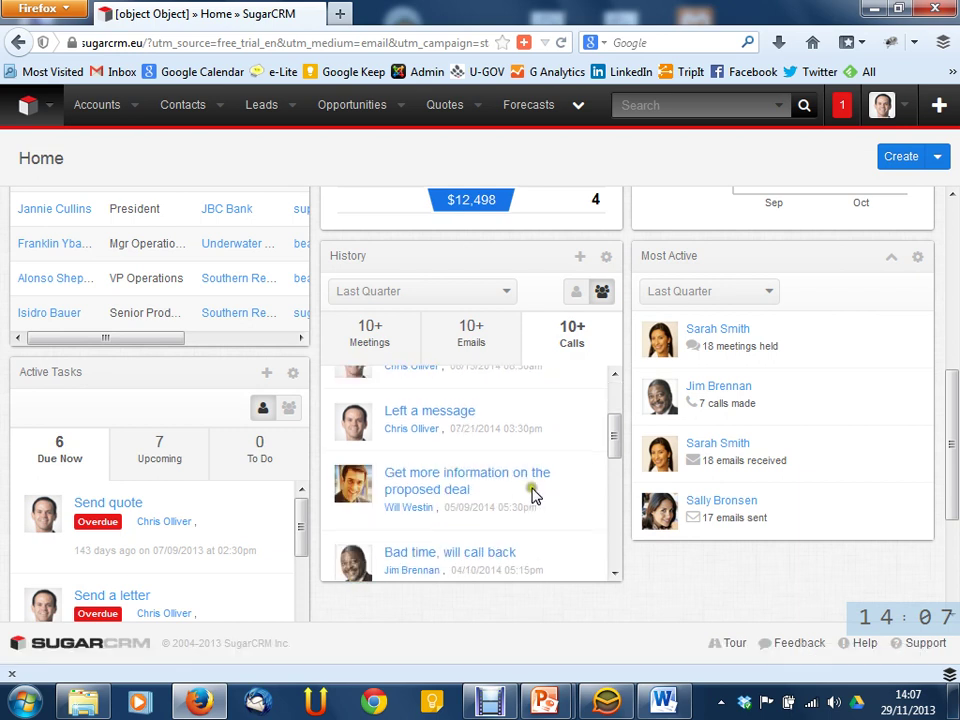
scroll(548, 472, "down", 2)
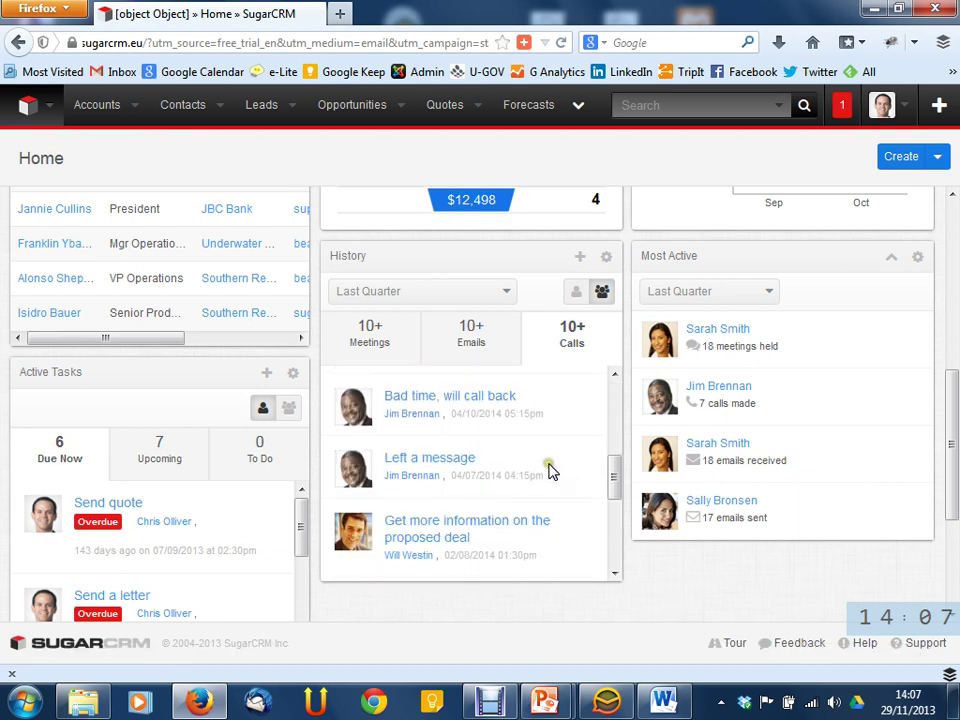
- Review the last quarter's emails in the History dashlet through to the end of the list
left_click(477, 331)
left_click_drag(612, 412, 594, 403)
scroll(450, 405, "down", 9)
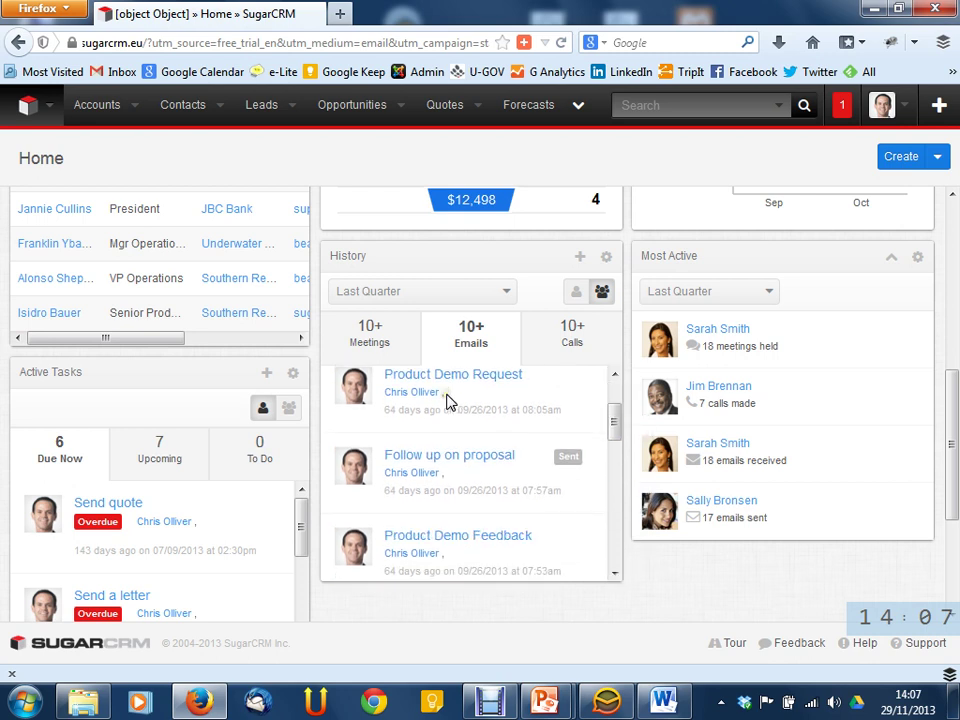
scroll(458, 490, "down", 4)
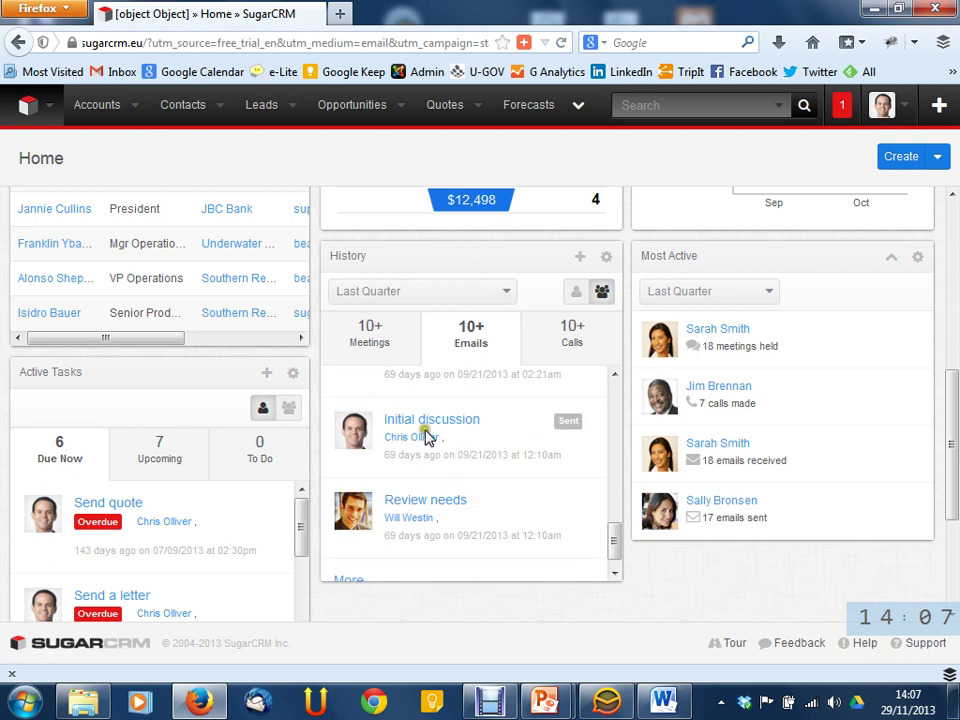
scroll(480, 431, "down", 3)
scroll(520, 440, "up", 5)
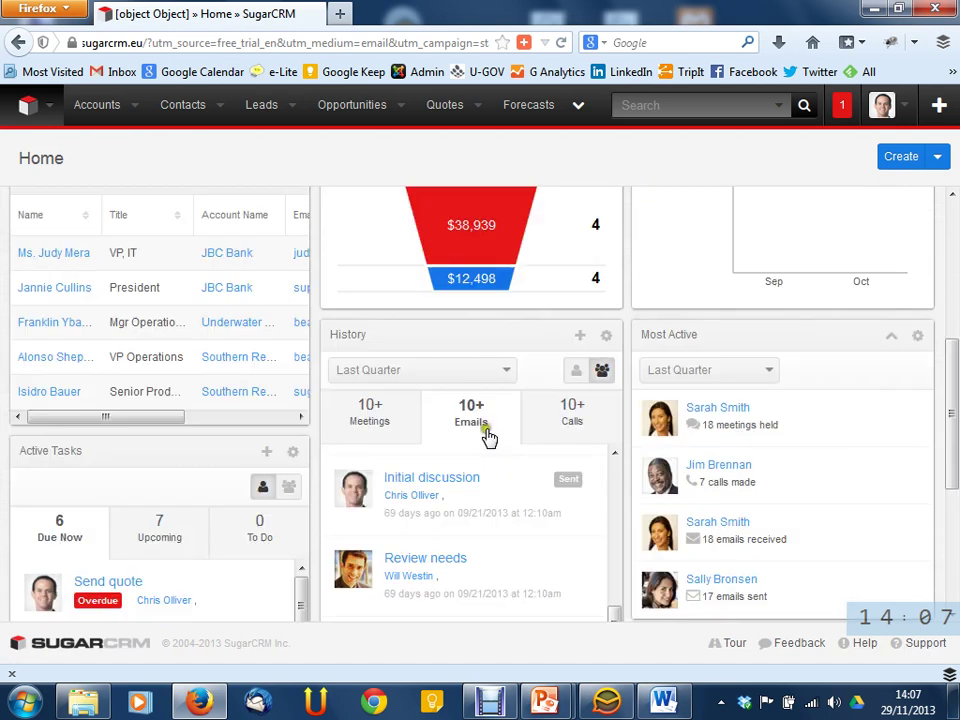
scroll(806, 439, "down", 5)
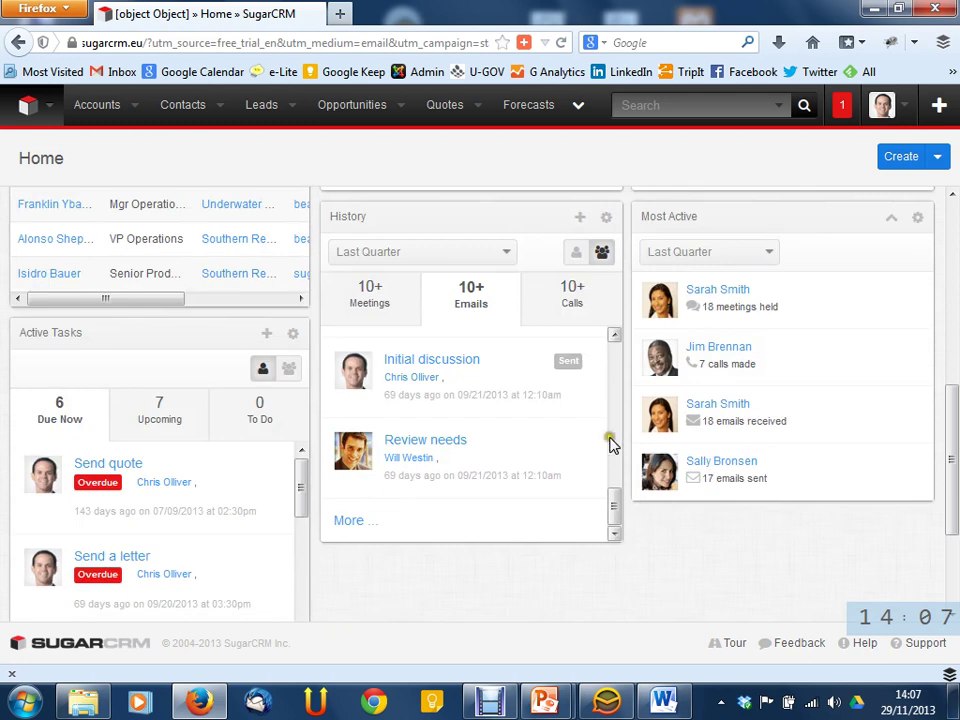
left_click(614, 446)
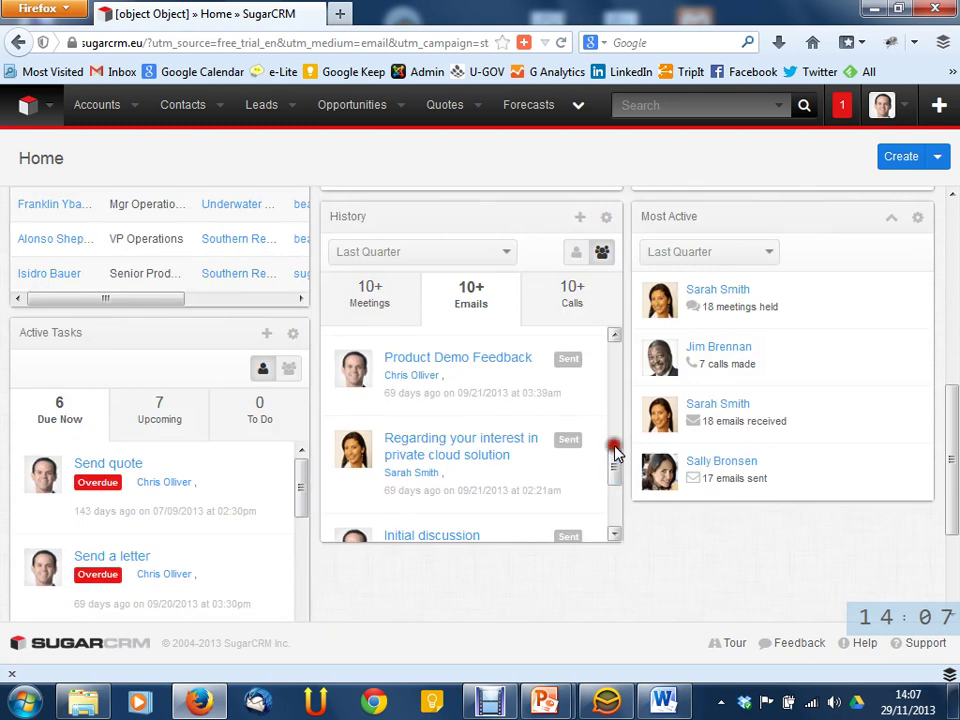
- Open the private cloud solution email from History and view the Product Demo Feedback and Product Demo Request messages in the inbox
left_click(474, 449)
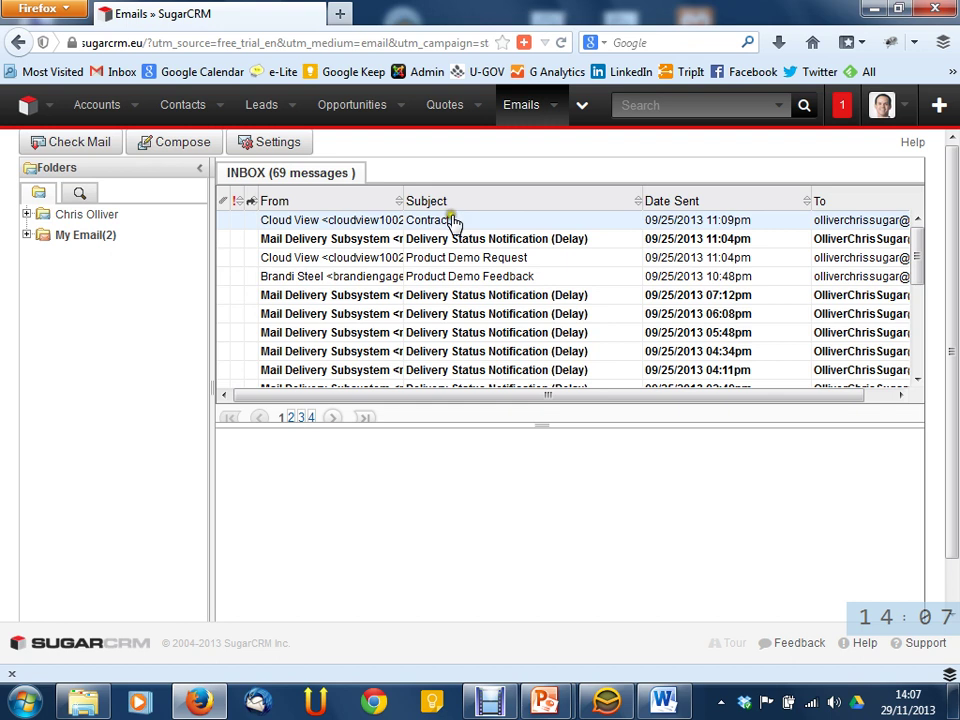
left_click(459, 280)
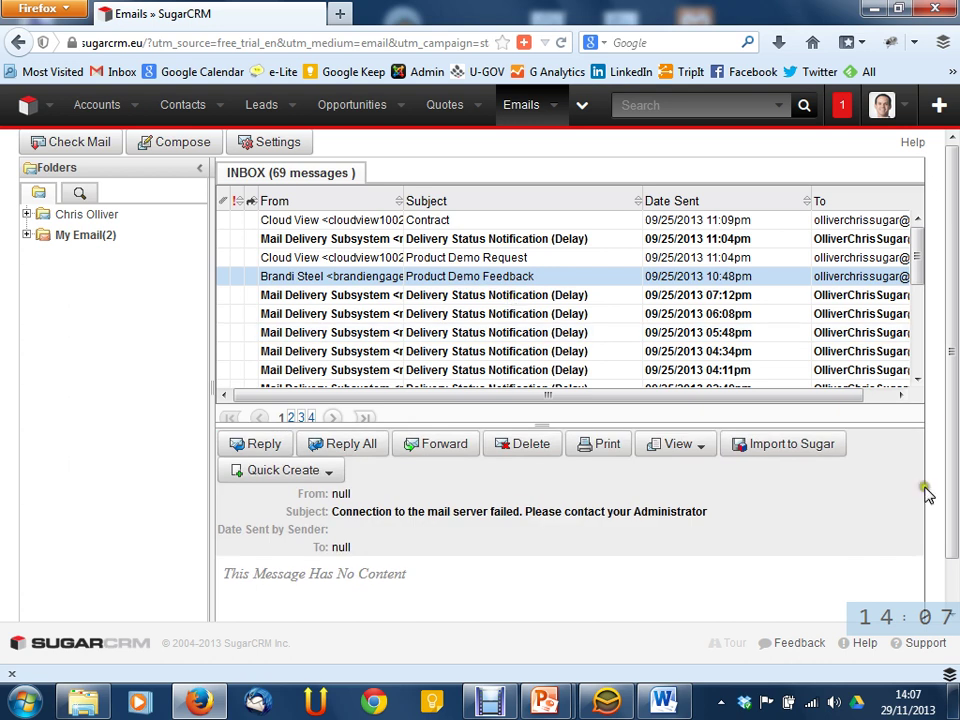
left_click_drag(951, 418, 722, 530)
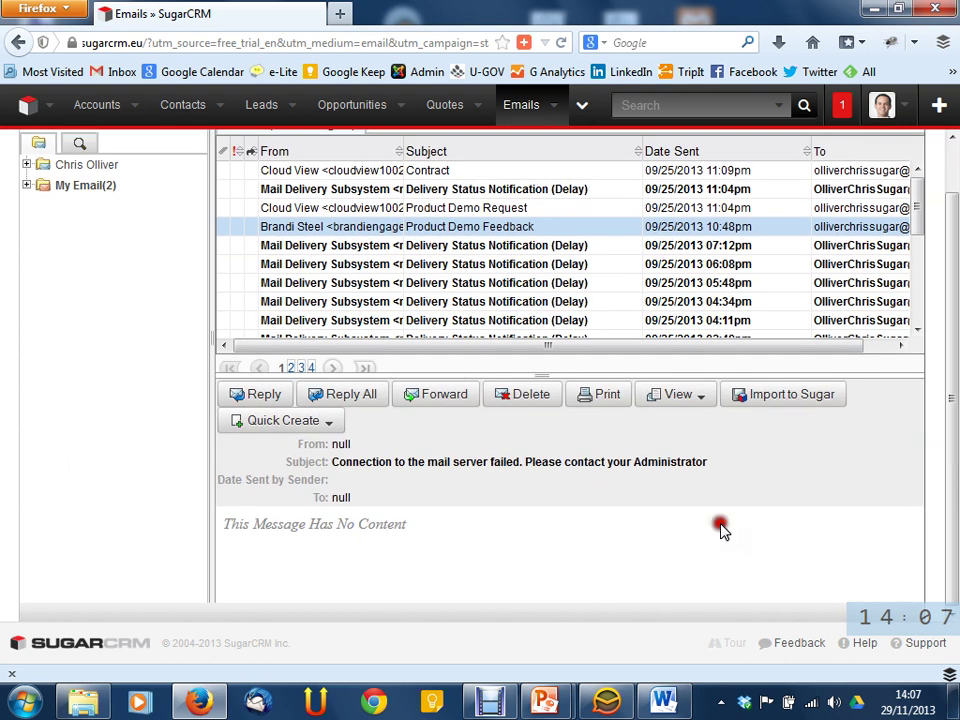
left_click(414, 207)
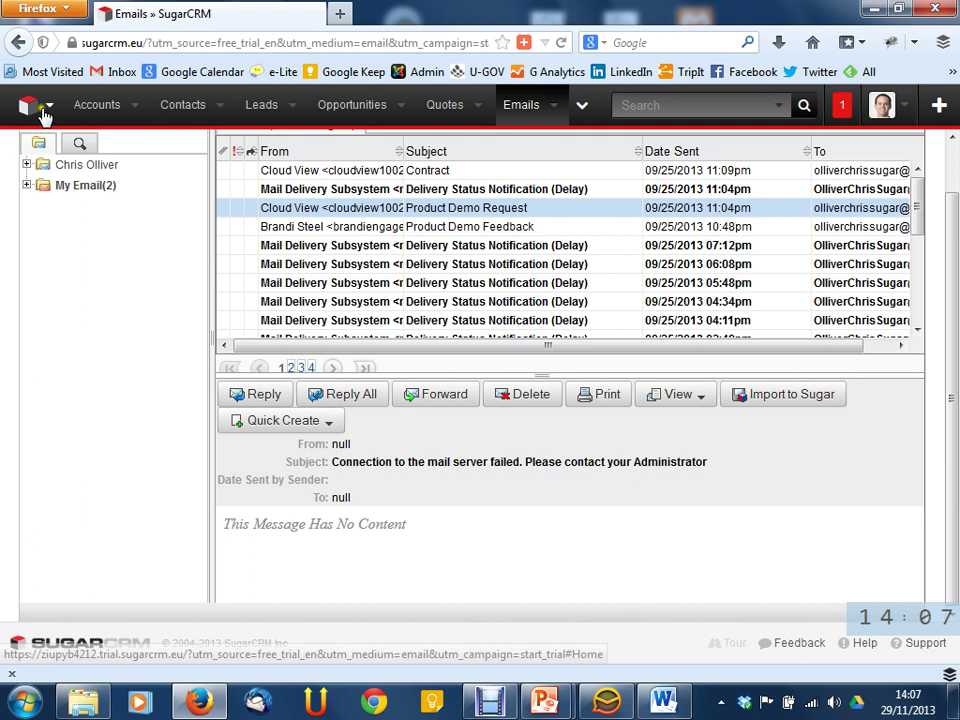
- Leave the email inbox and return to the home dashboard
left_click(12, 42)
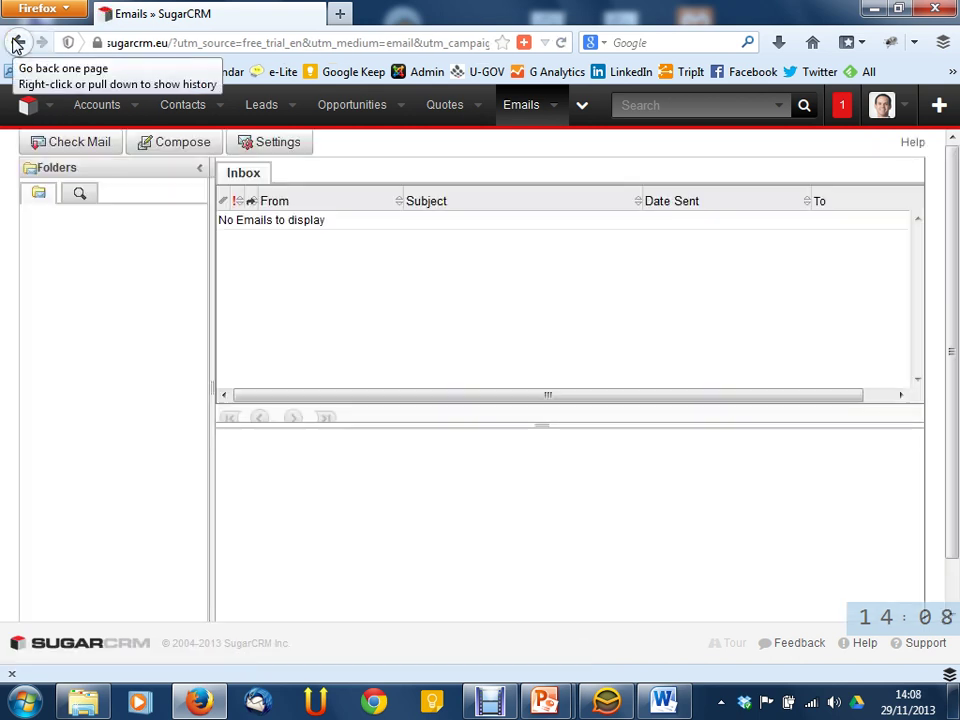
left_click(13, 42)
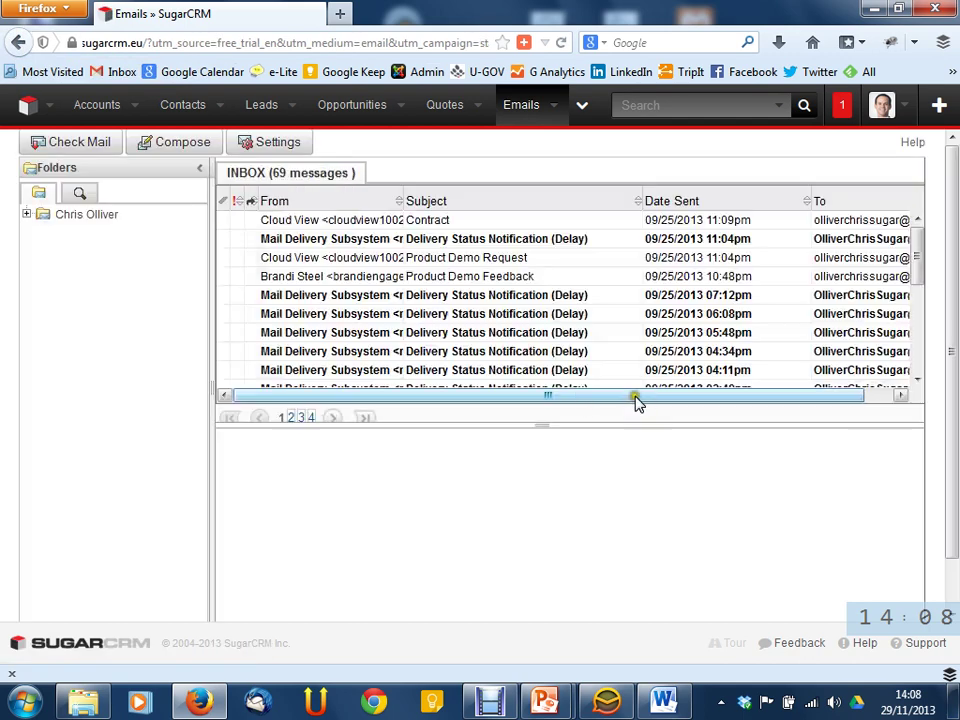
left_click(27, 104)
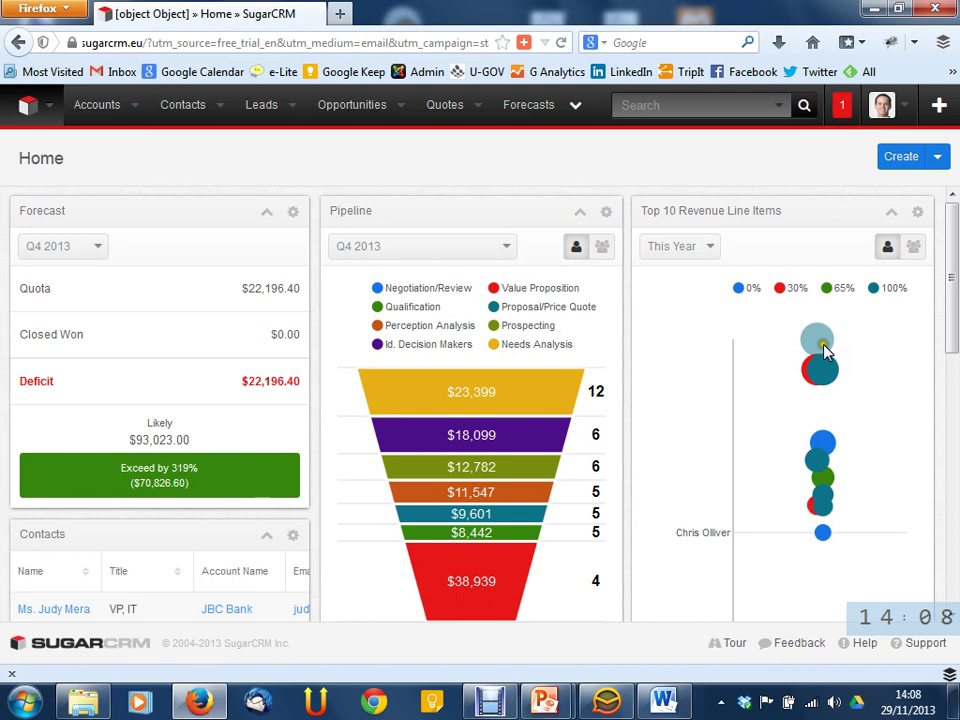
- Review the create, view, report and import options available for Accounts and Contacts
left_click(140, 107)
left_click(216, 104)
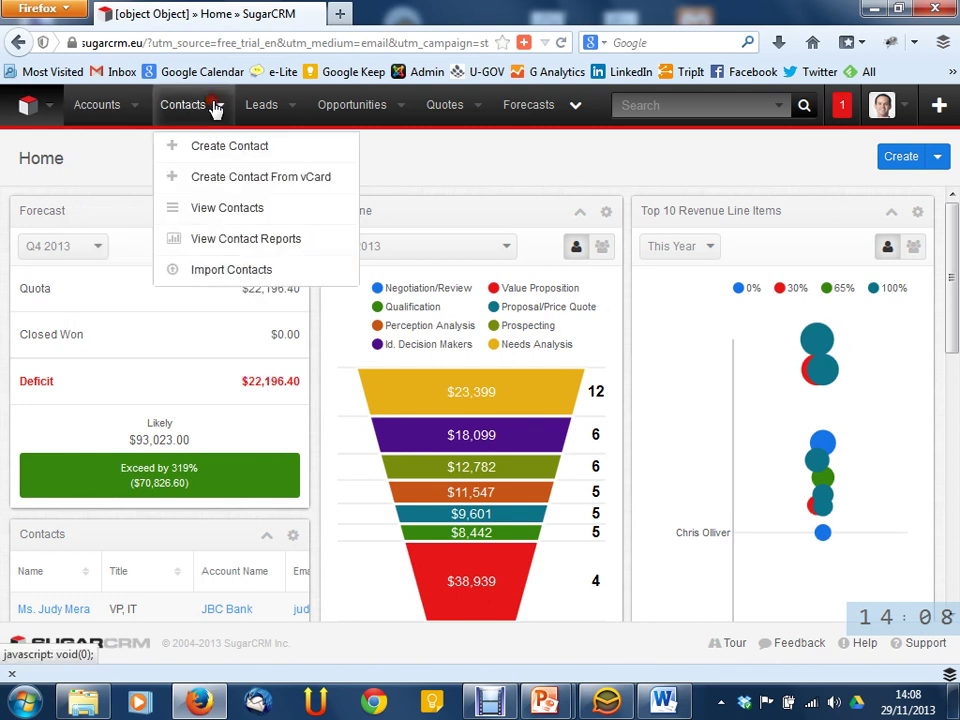
left_click(131, 107)
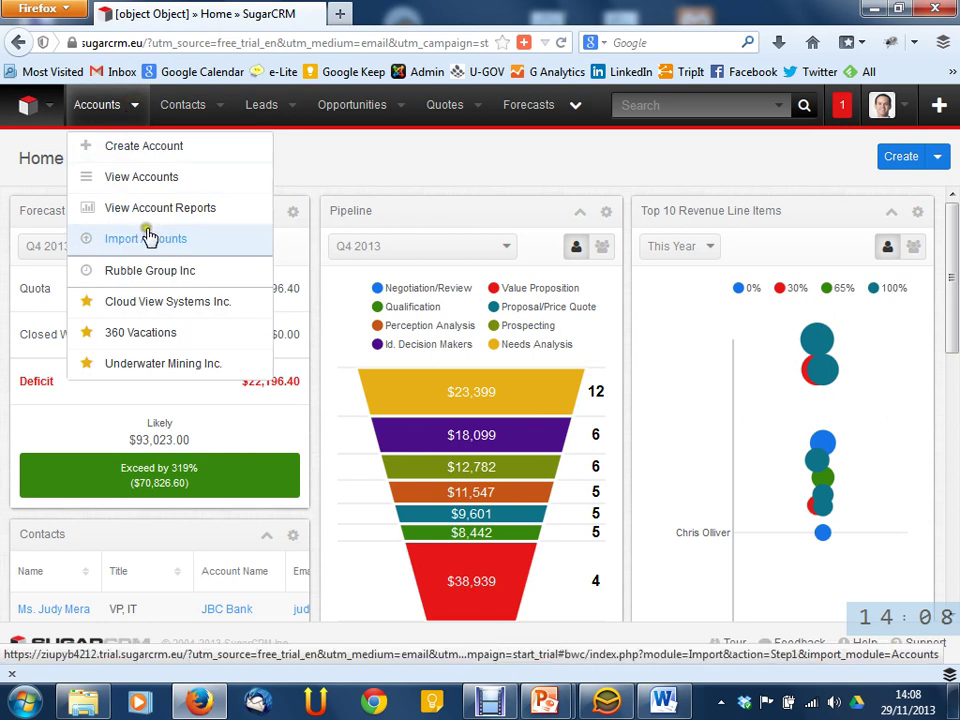
left_click(155, 157)
left_click(135, 104)
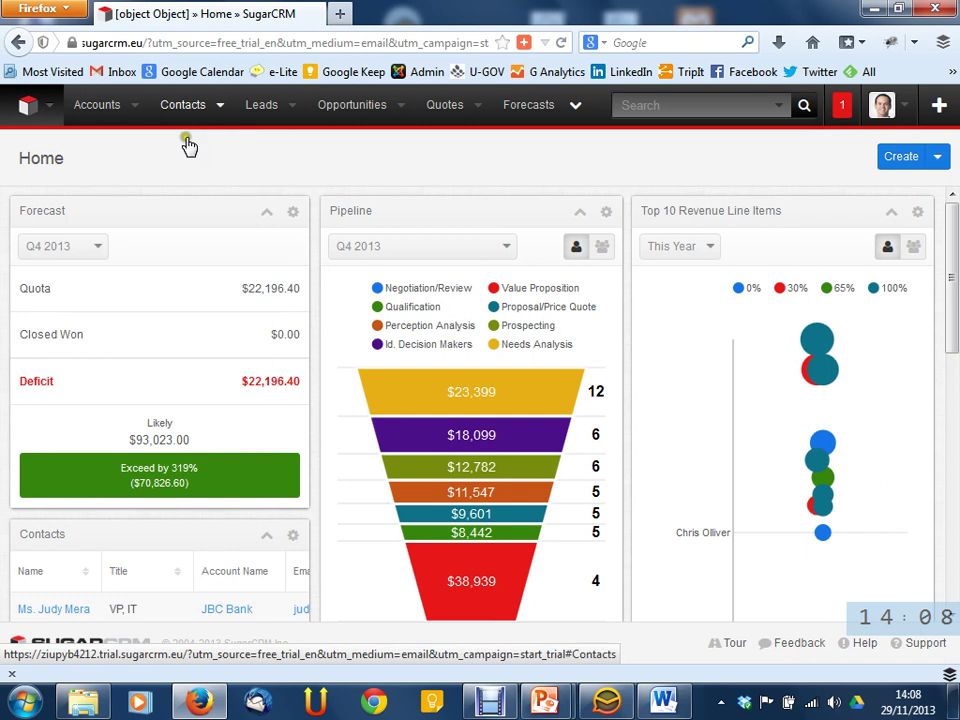
left_click(224, 108)
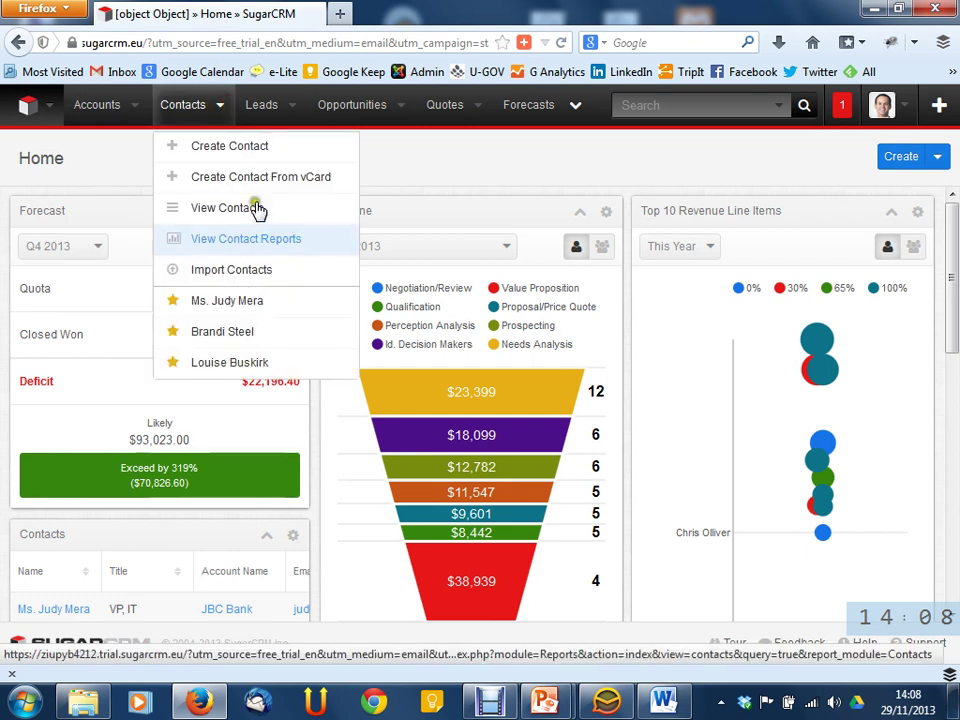
- Create a new lead with only the last name filled in and save it
left_click(298, 106)
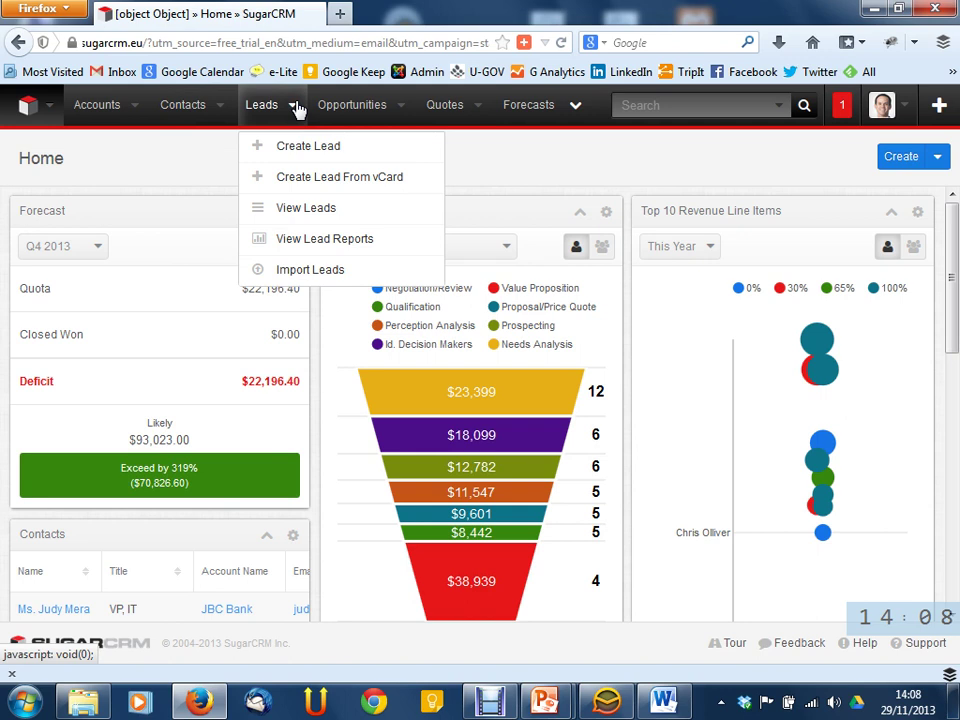
left_click(307, 150)
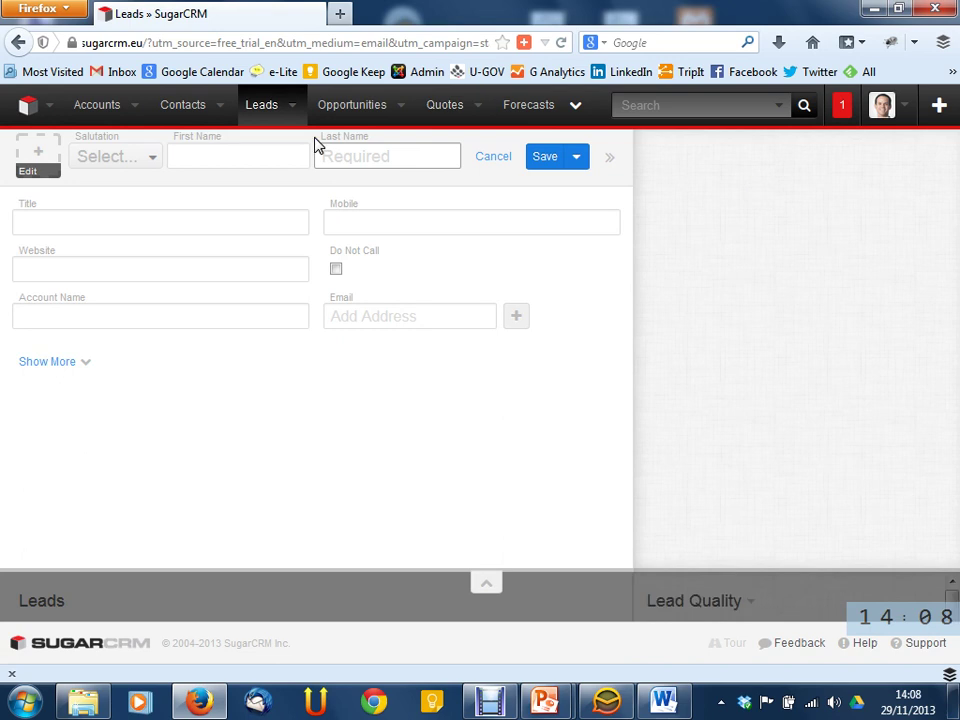
left_click(223, 154)
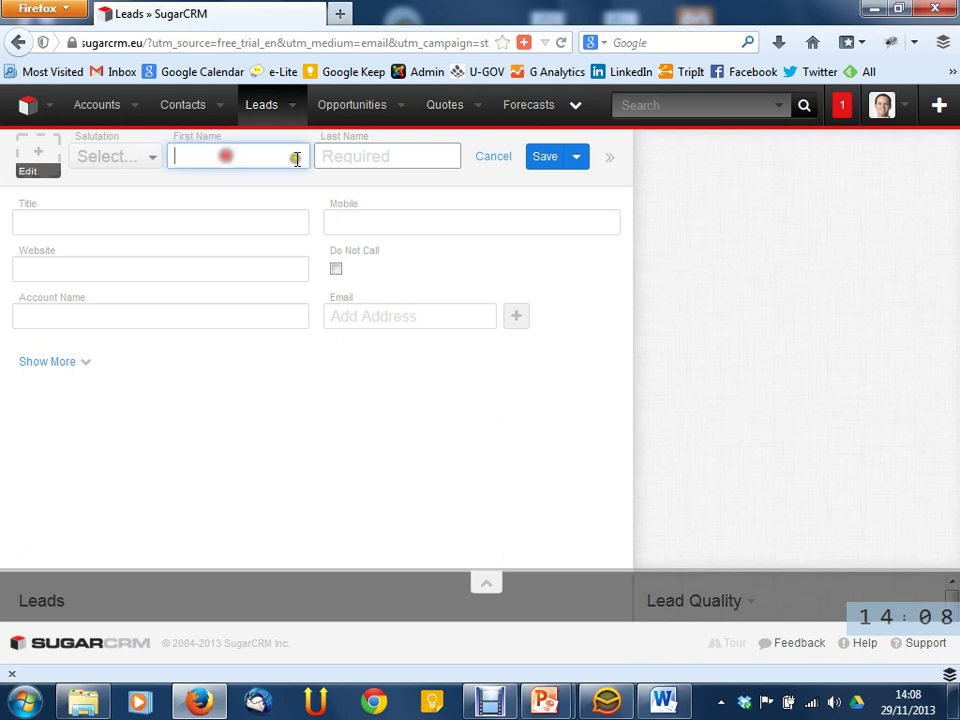
left_click(361, 167)
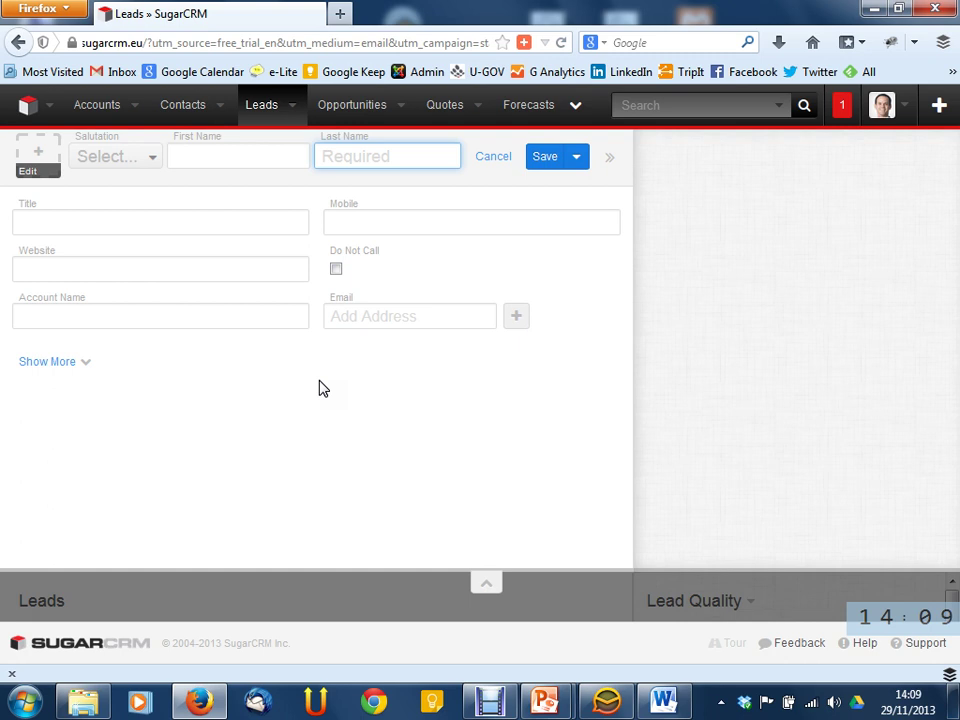
type("Smith")
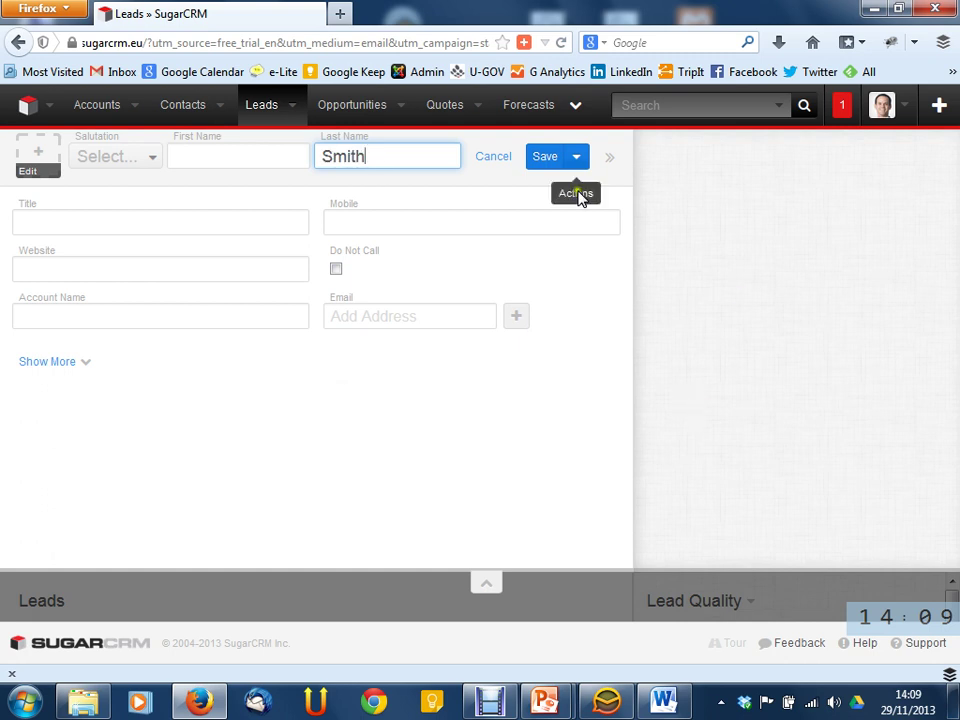
left_click(855, 258)
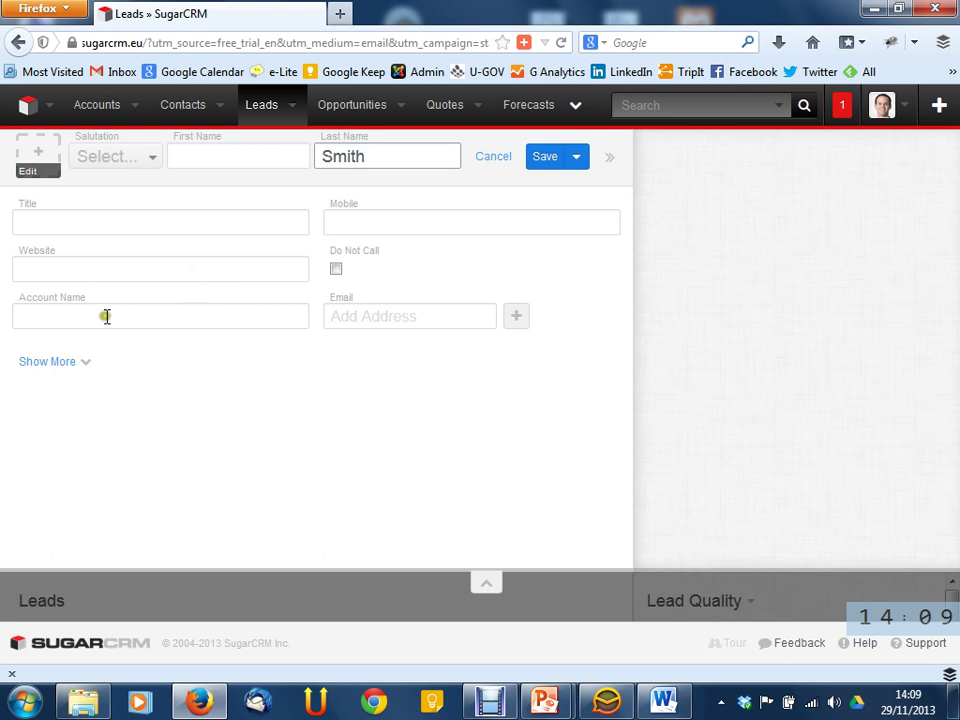
left_click(555, 162)
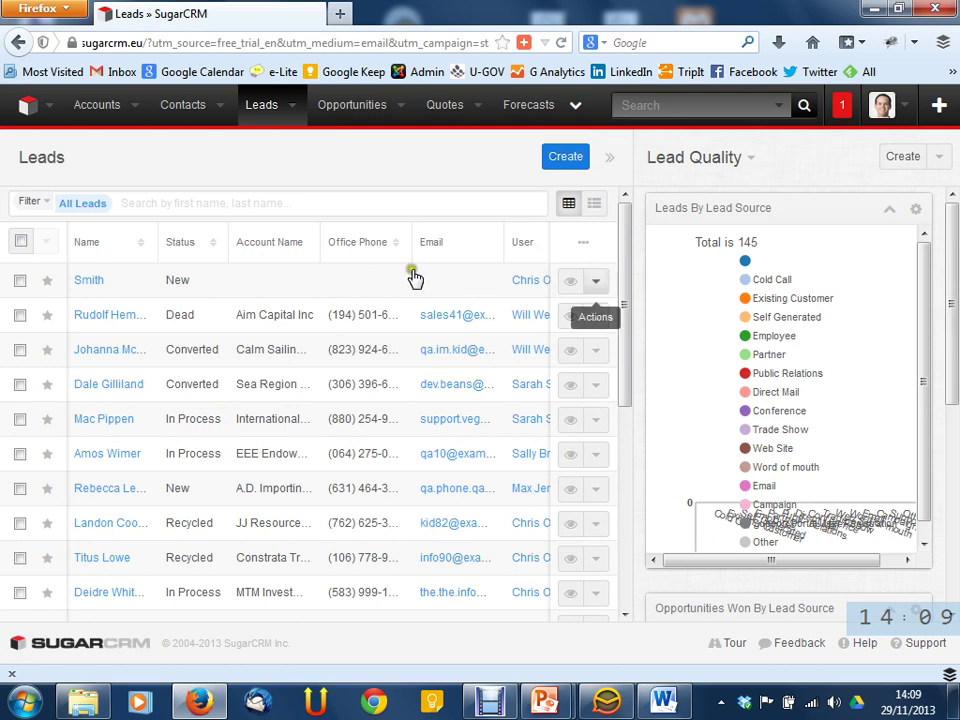
mouse_move(924, 274)
left_mouse_down()
mouse_move(943, 336)
mouse_move(935, 268)
left_mouse_up()
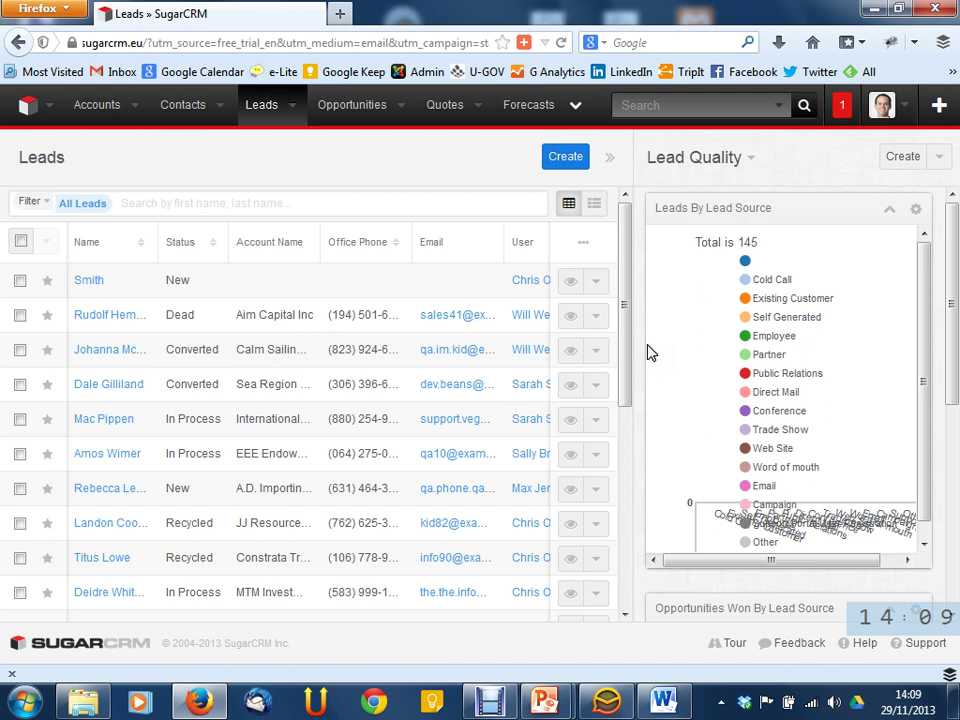
- Open a blank opportunity form and look at its required opportunity name and account name fields
left_click(395, 106)
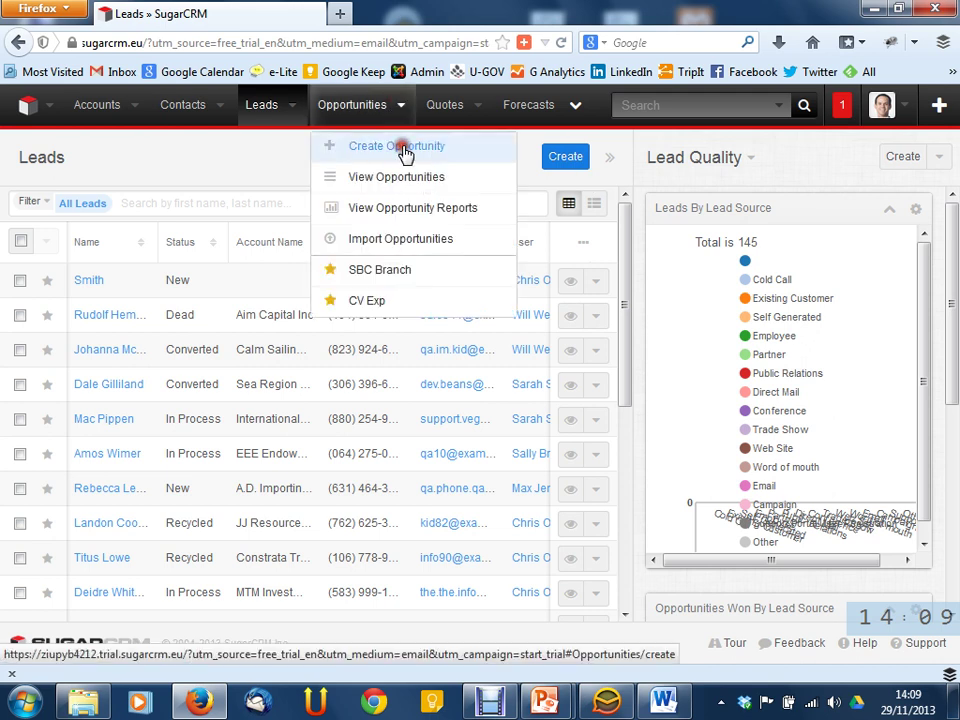
left_click(401, 149)
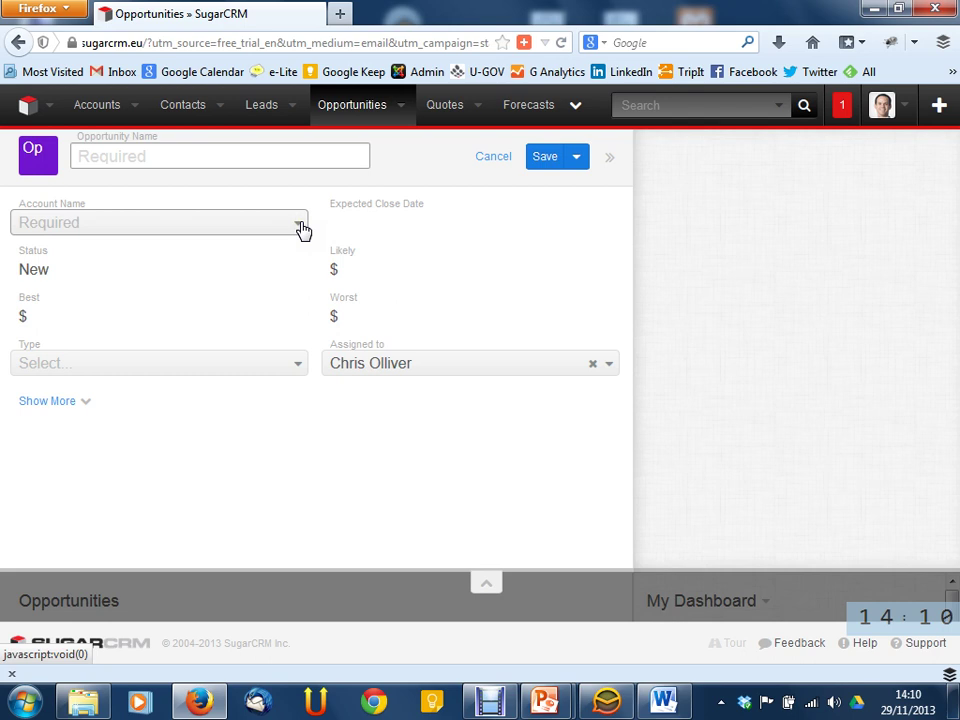
left_click(299, 224)
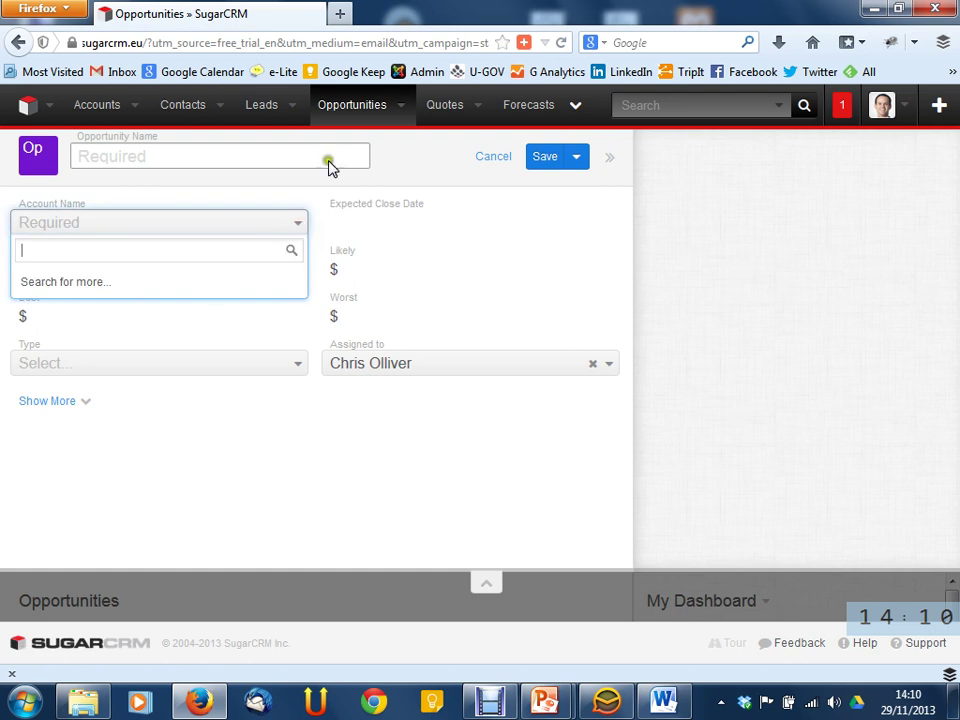
left_click(329, 157)
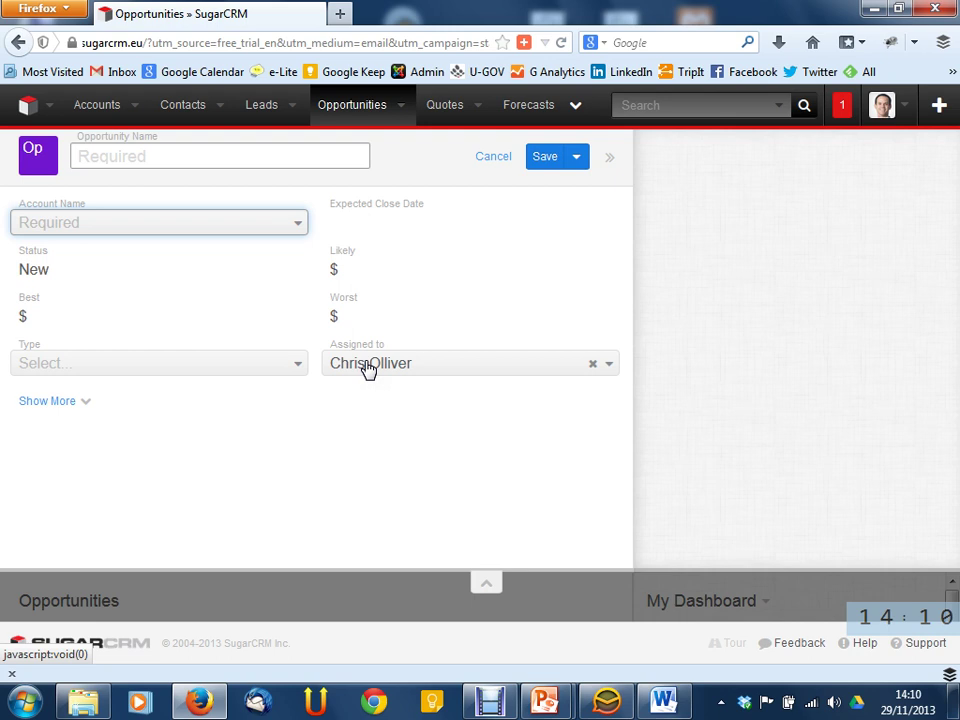
- Review the create, view and report options available for Opportunities and Quotes
left_click(405, 105)
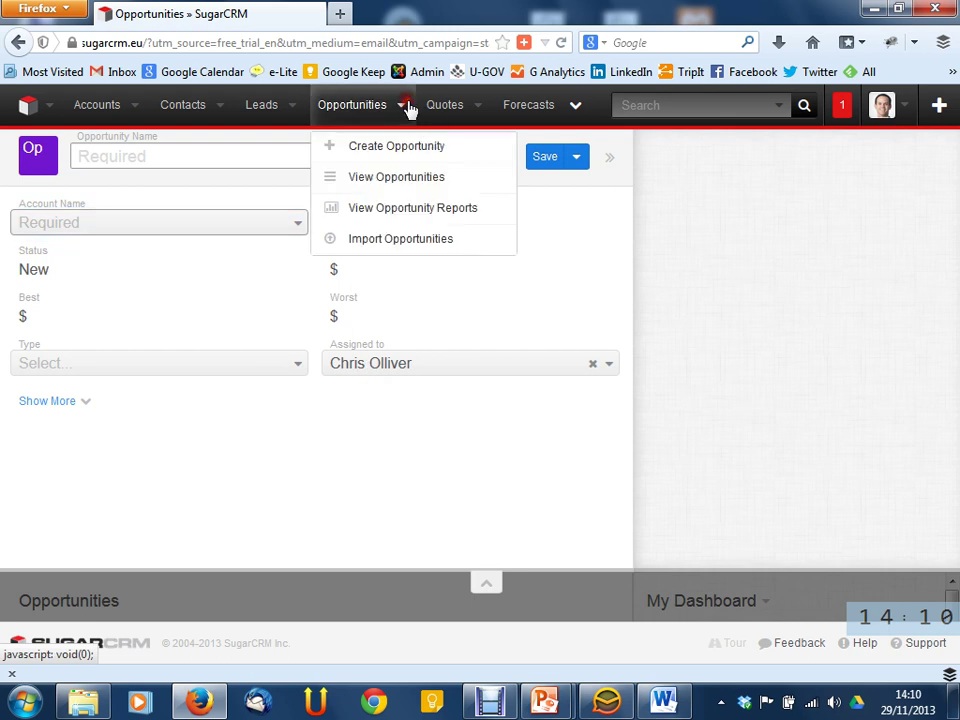
left_click(408, 108)
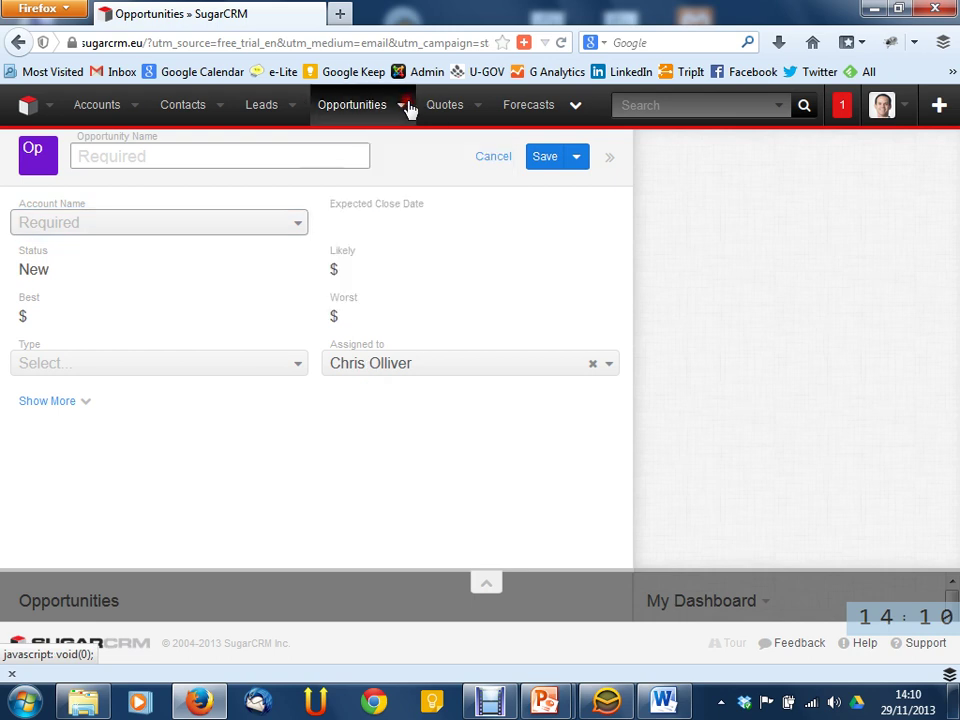
left_click(474, 112)
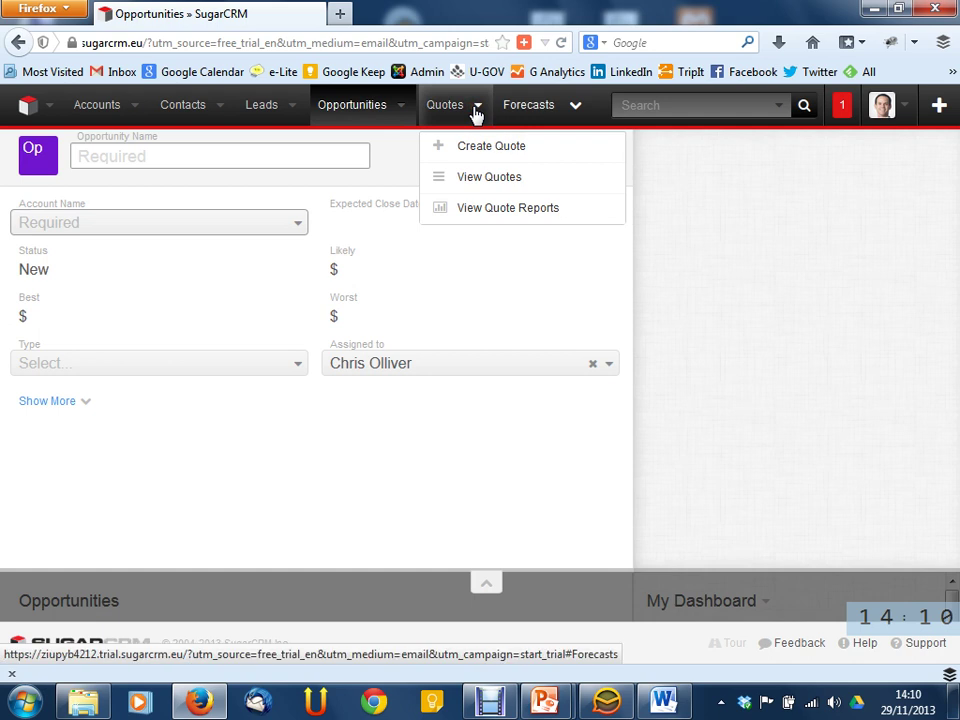
- Log out, discarding the unsaved opportunity, and enter the trial as Vice President of Marketing, dismissing the timezone warning
left_click(914, 114)
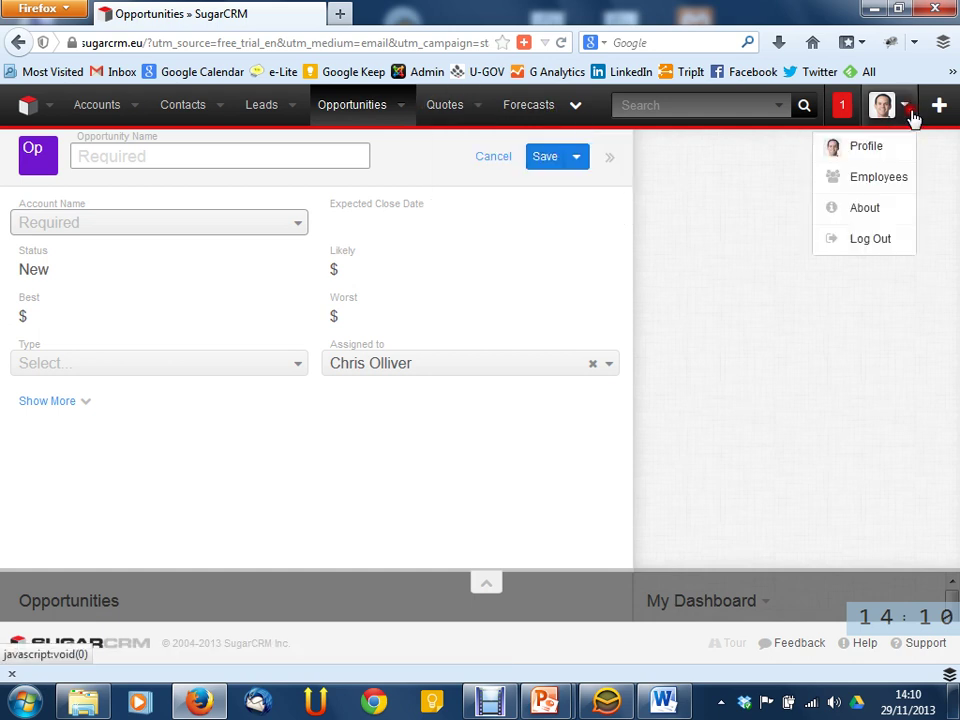
left_click(870, 235)
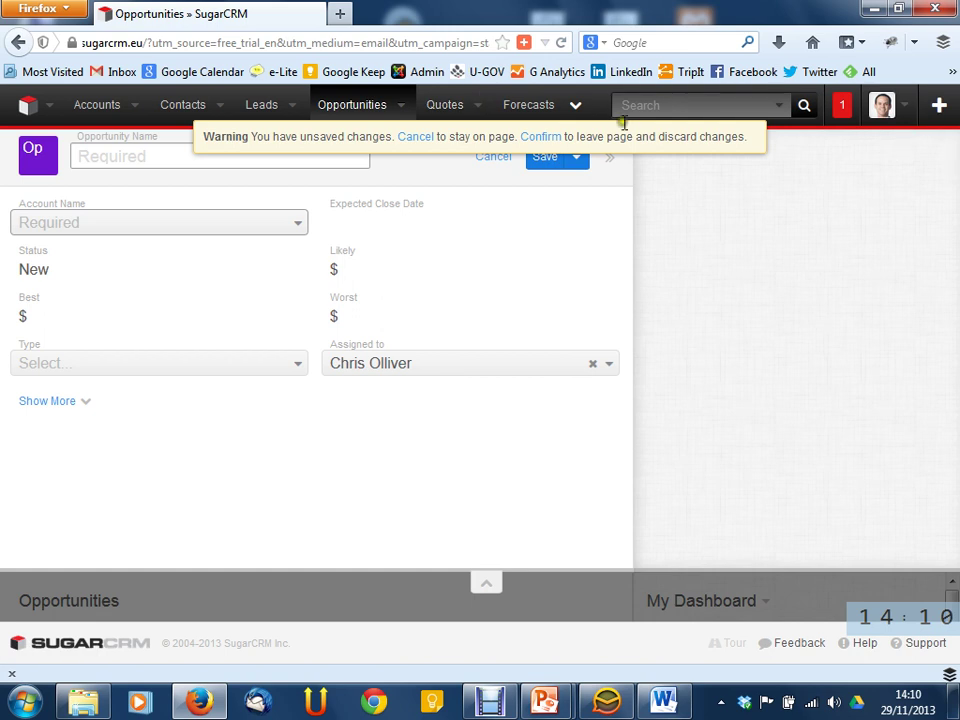
left_click(566, 137)
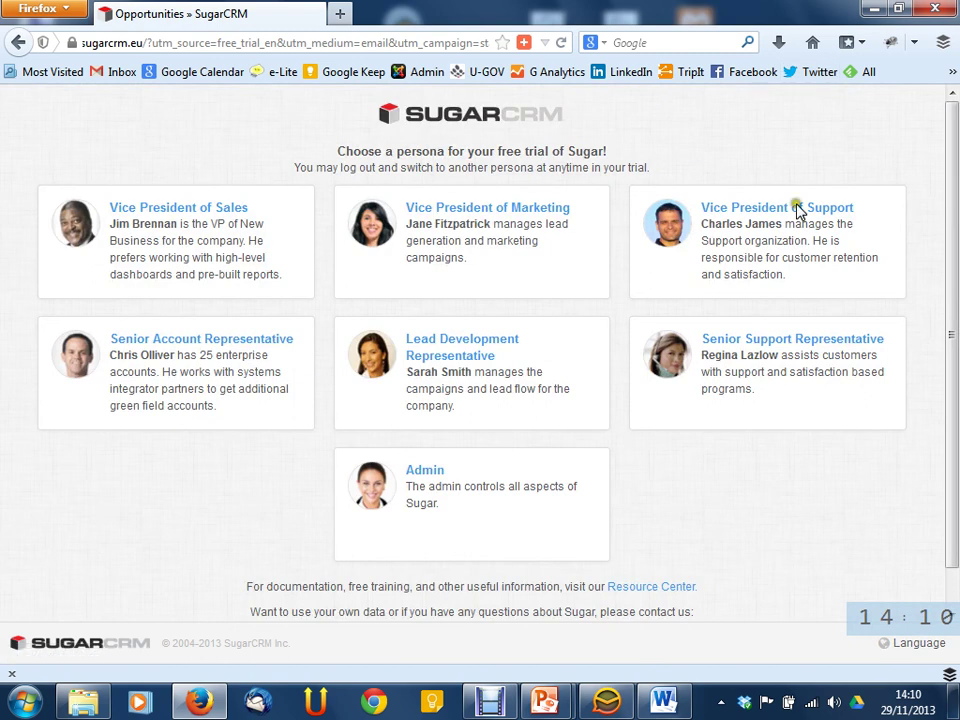
left_click(537, 210)
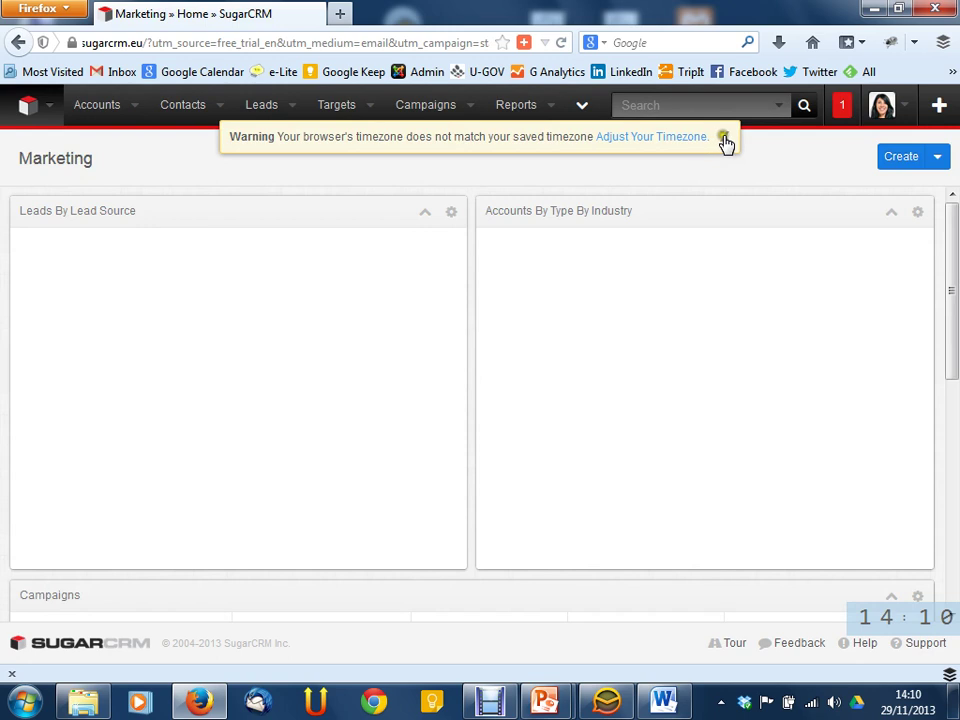
left_click(724, 138)
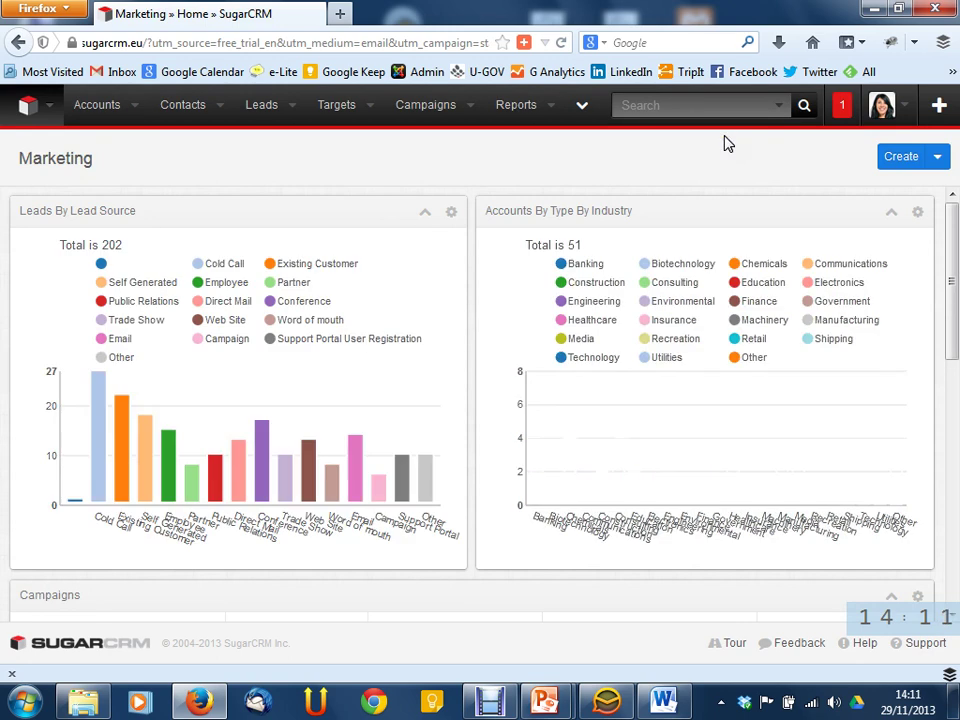
- Examine the Marketing dashboard's lead source and industry charts, its campaign list and the team activity charts
scroll(951, 236, "down", 2)
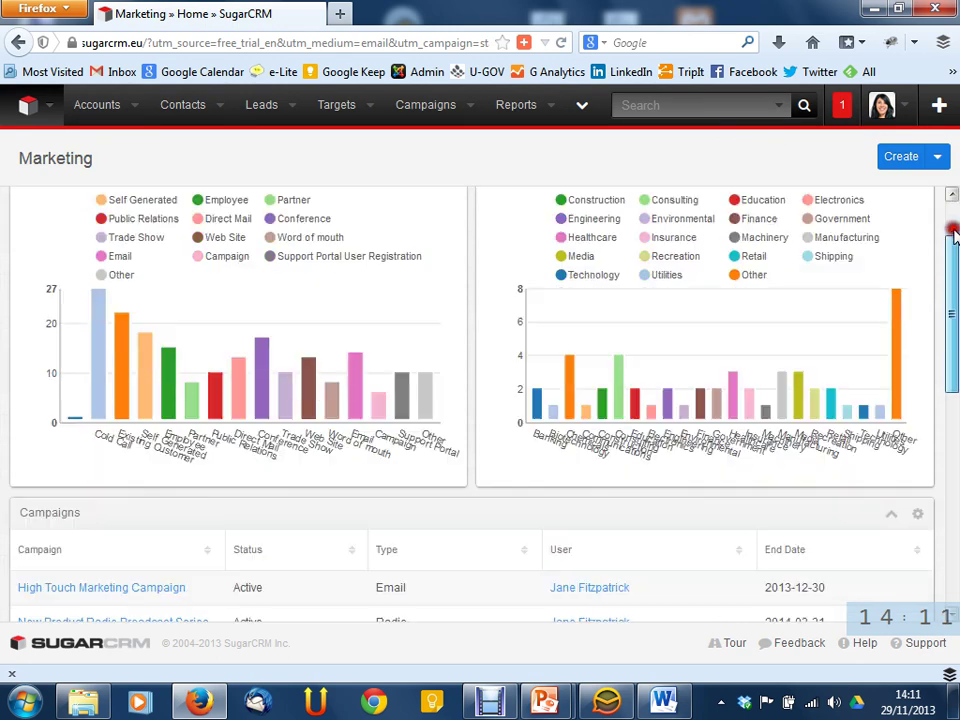
scroll(951, 223, "up", 2)
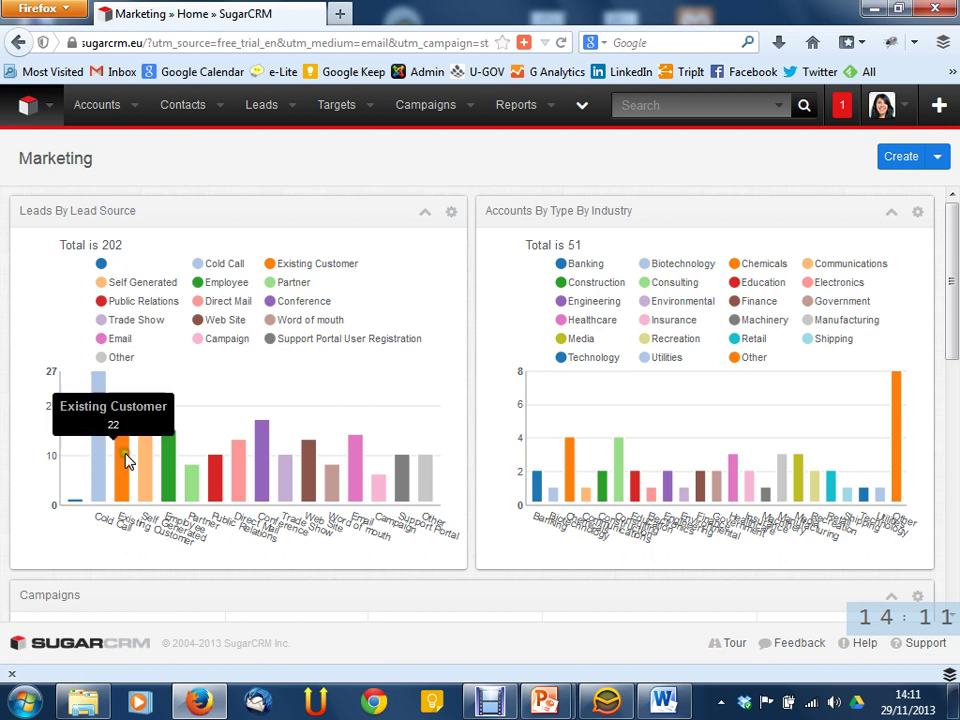
mouse_move(94, 488)
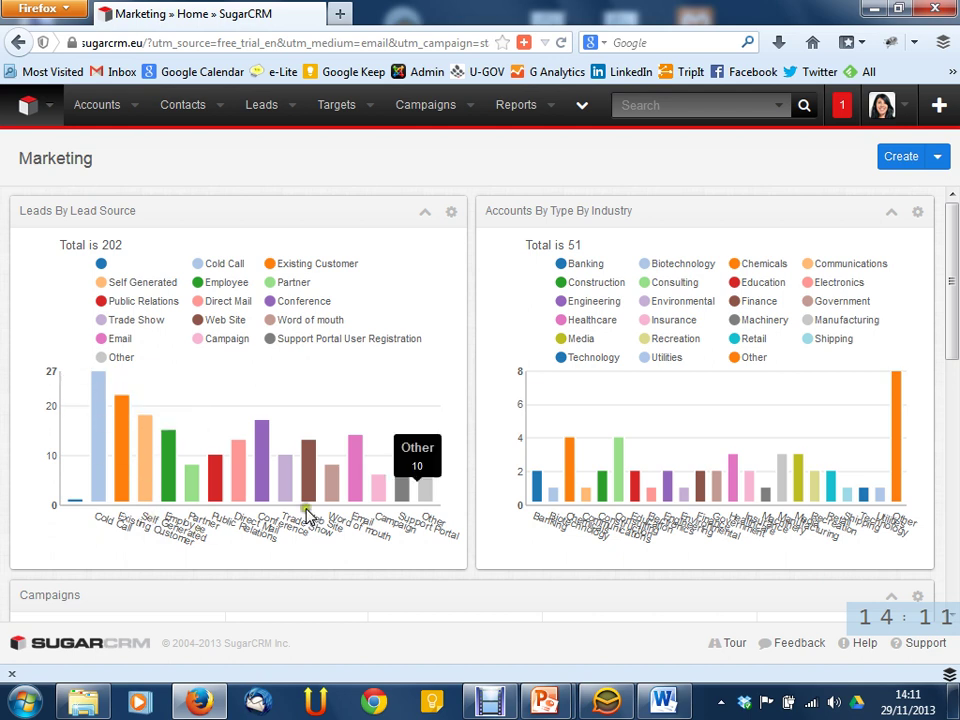
scroll(450, 381, "down", 2)
scroll(450, 386, "down", 3)
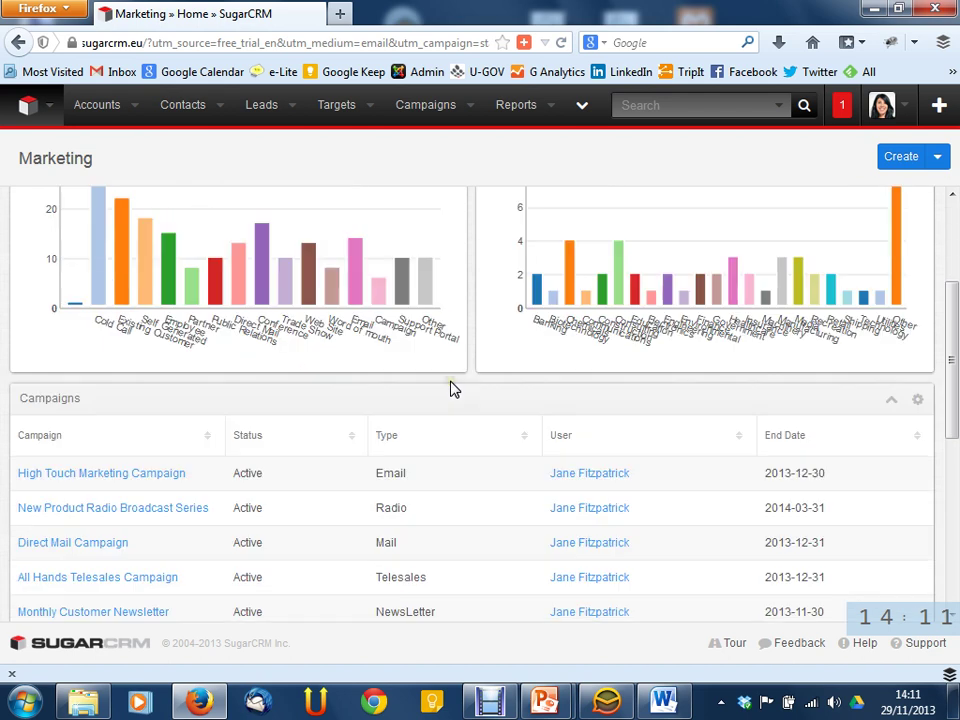
scroll(450, 388, "down", 3)
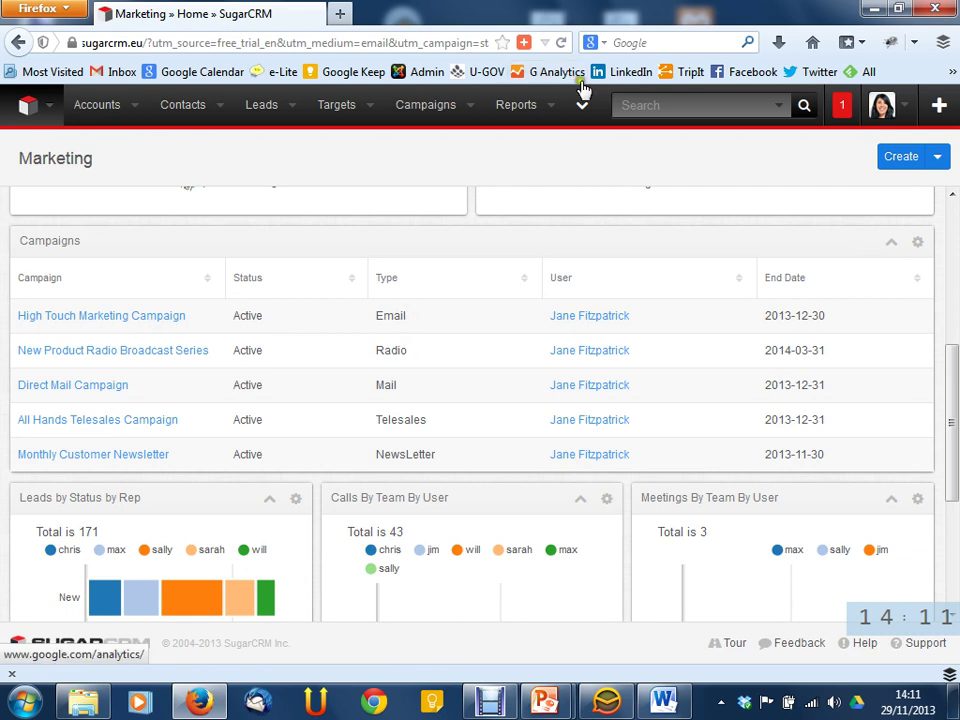
scroll(413, 318, "down", 2)
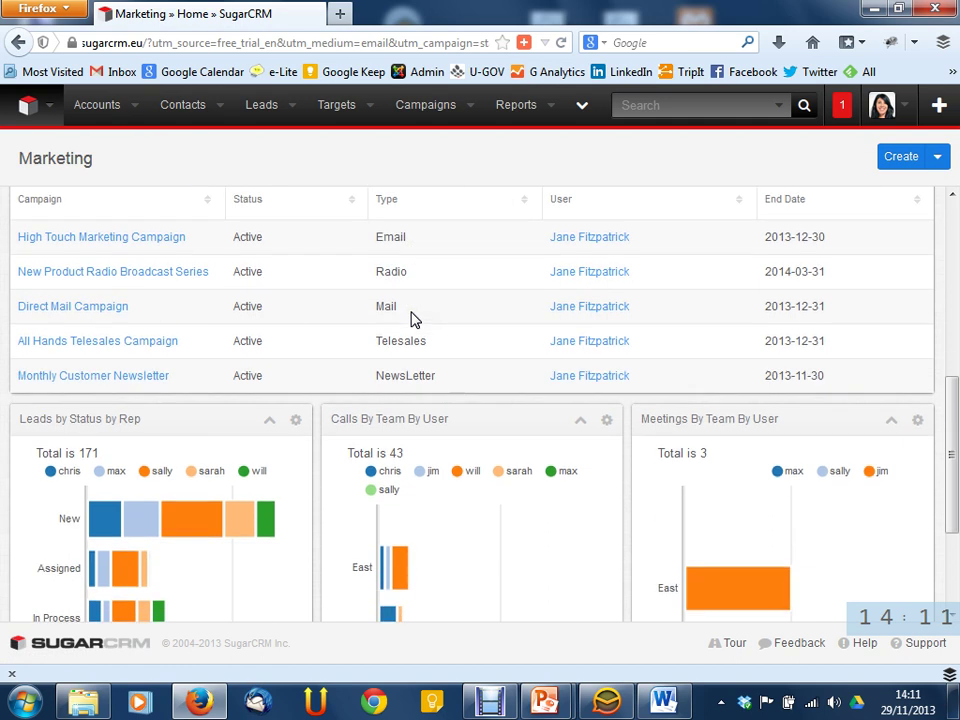
- Open the High Touch Marketing Campaign and examine its impressions, type, expected cost and expected revenue
left_click(146, 240)
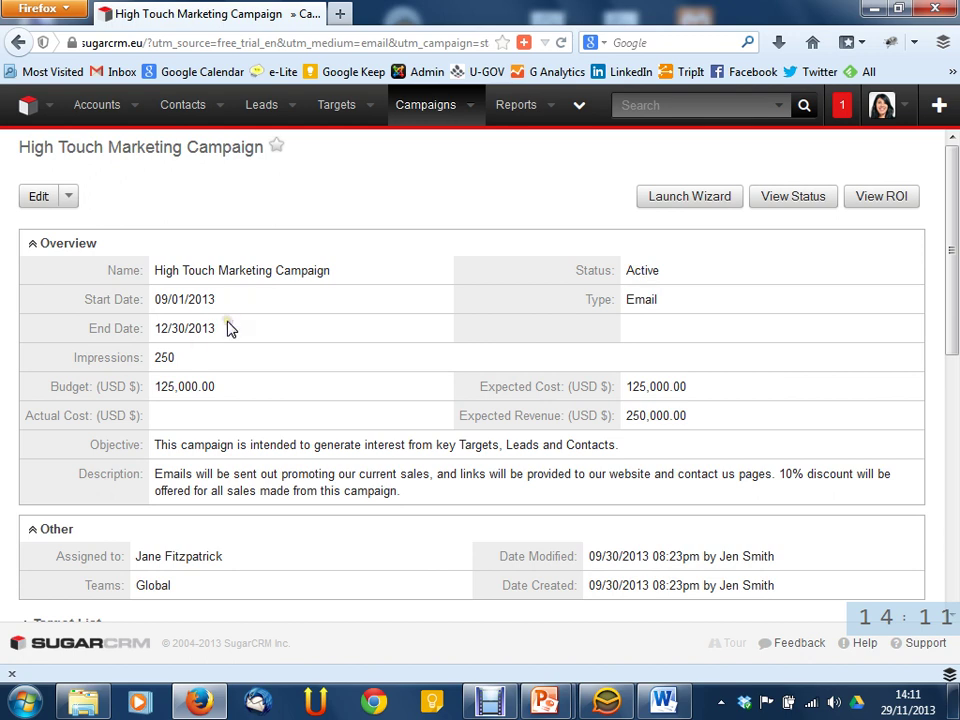
double_click(163, 358)
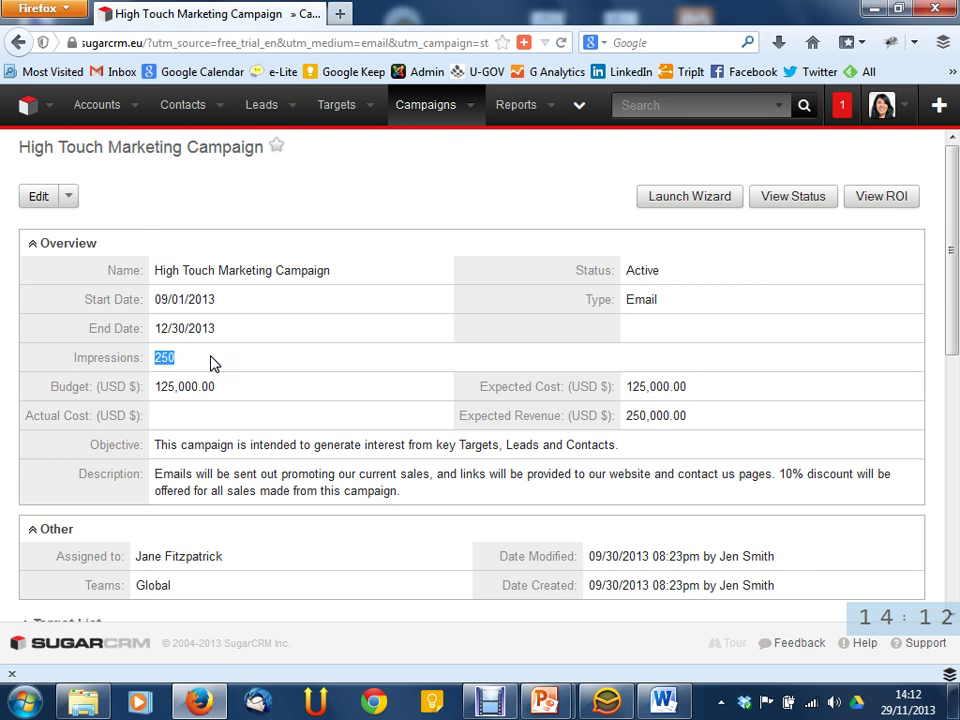
left_click(211, 361)
double_click(645, 299)
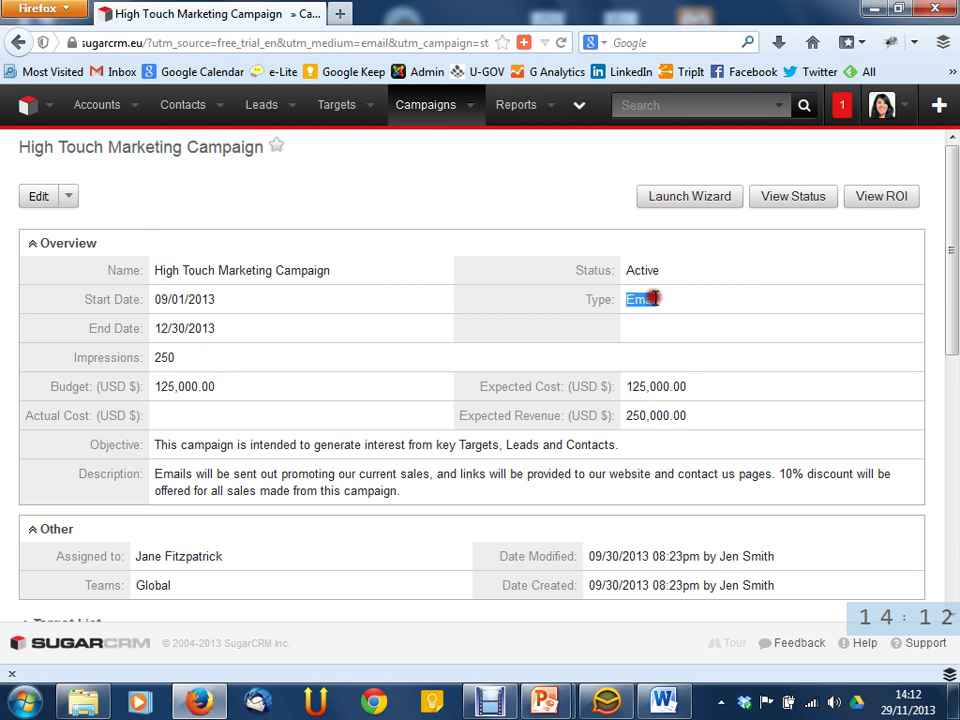
left_click(731, 309)
scroll(731, 311, "down", 4)
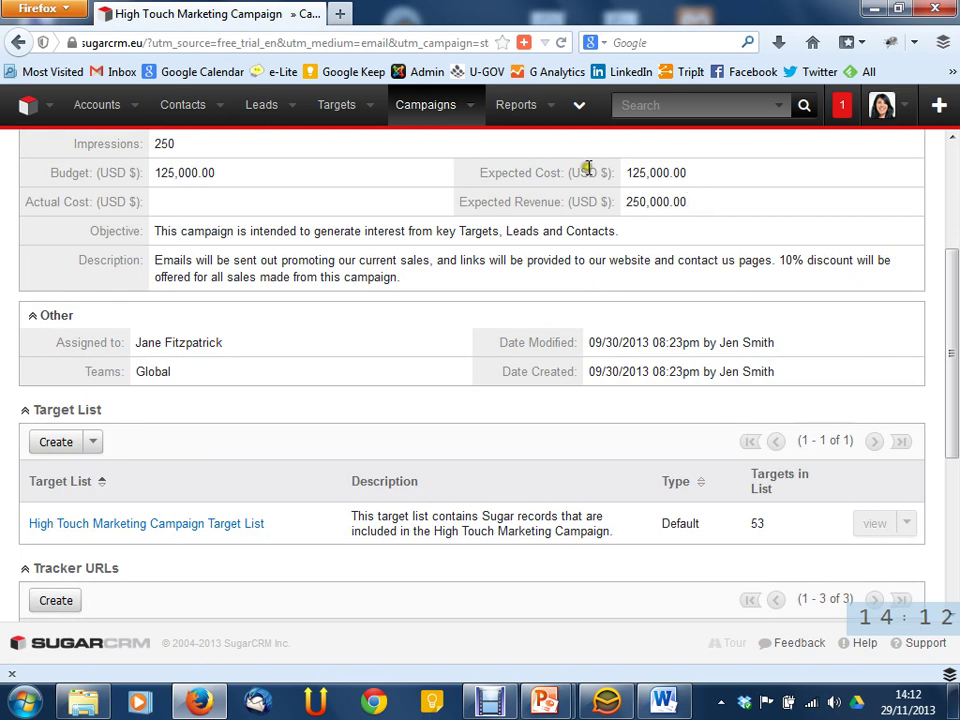
triple_click(647, 172)
left_click(643, 196)
double_click(658, 201)
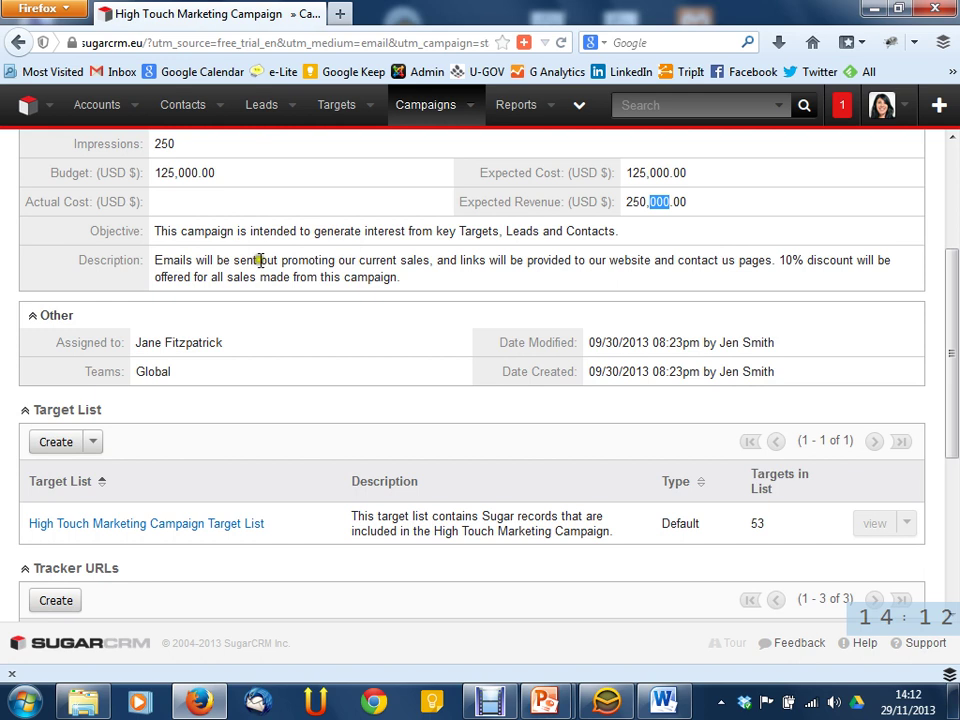
- Open the campaign's target list and look through its targets, contacts and leads
scroll(276, 251, "down", 2)
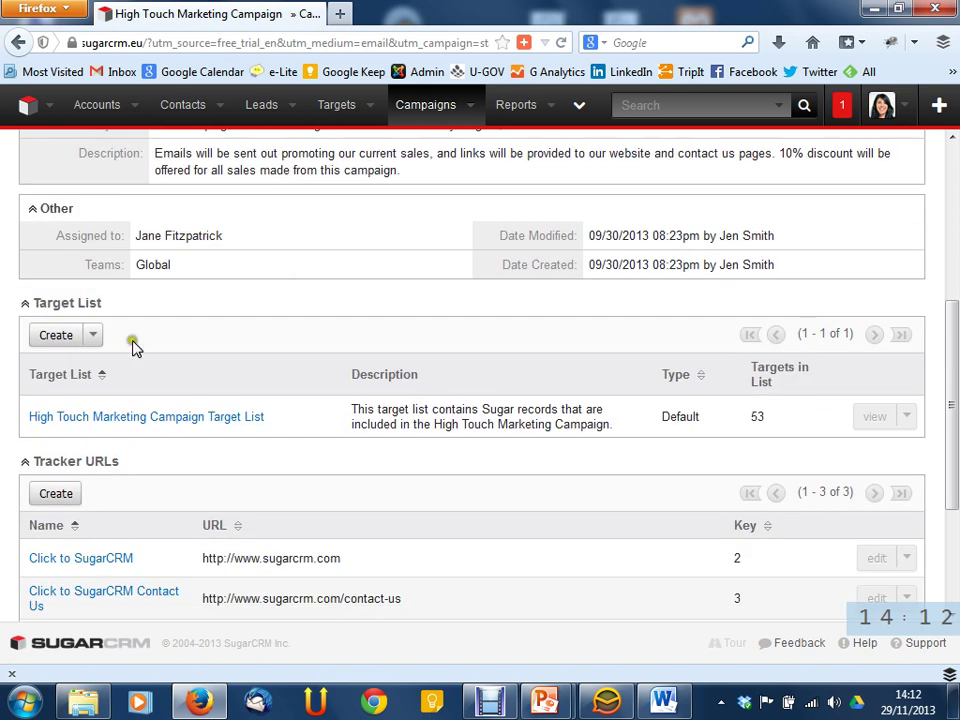
scroll(205, 330, "down", 1)
scroll(204, 330, "down", 2)
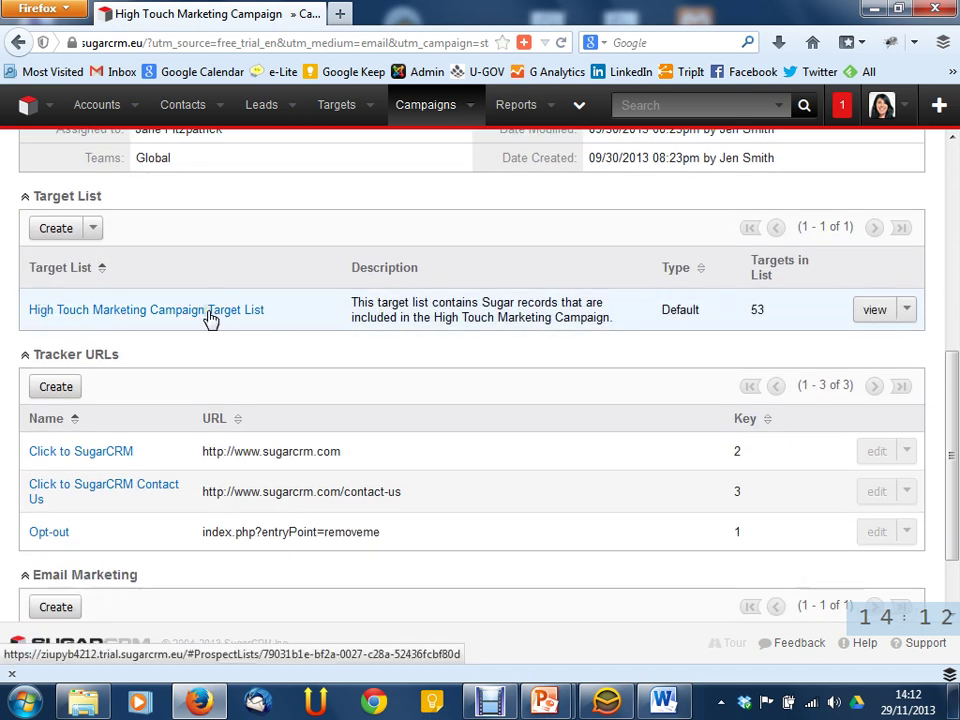
left_click(862, 310)
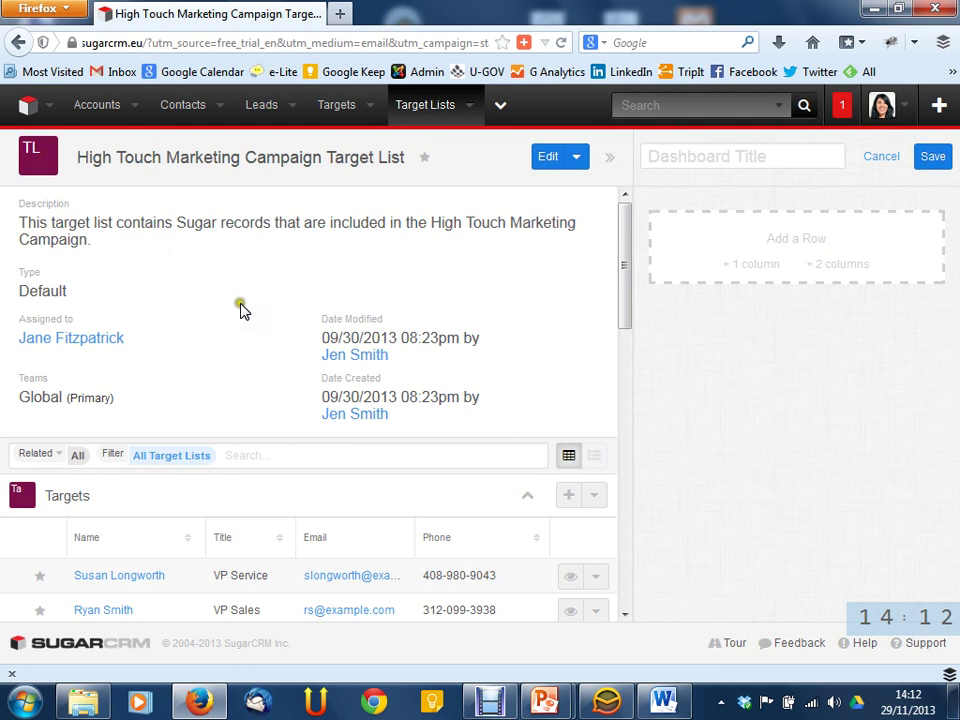
scroll(624, 310, "down", 3)
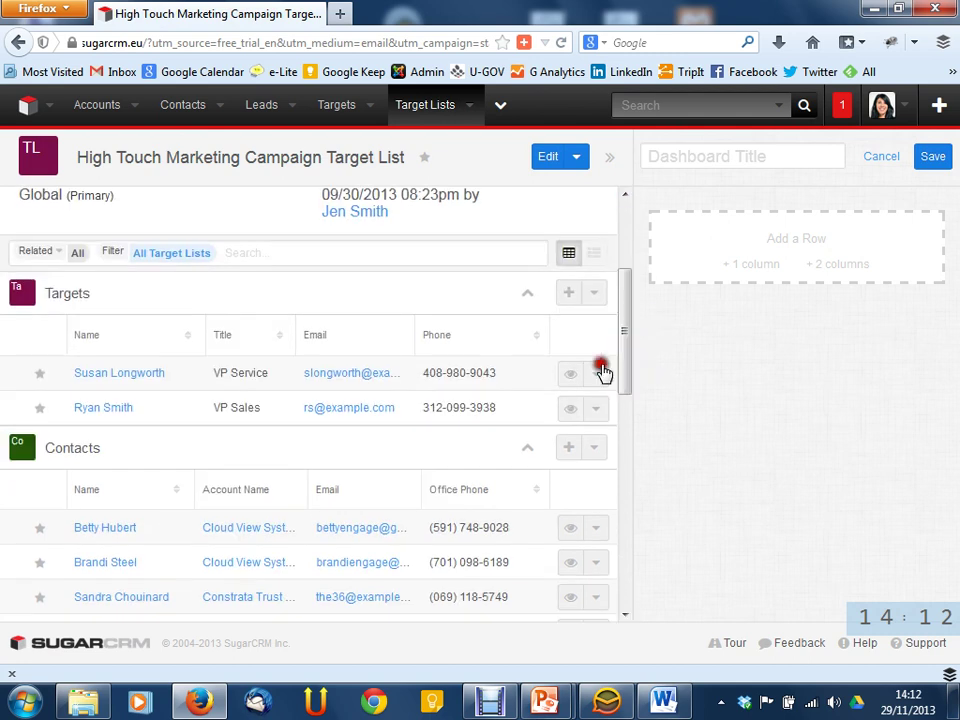
left_click_drag(622, 366, 650, 365)
scroll(154, 294, "down", 5)
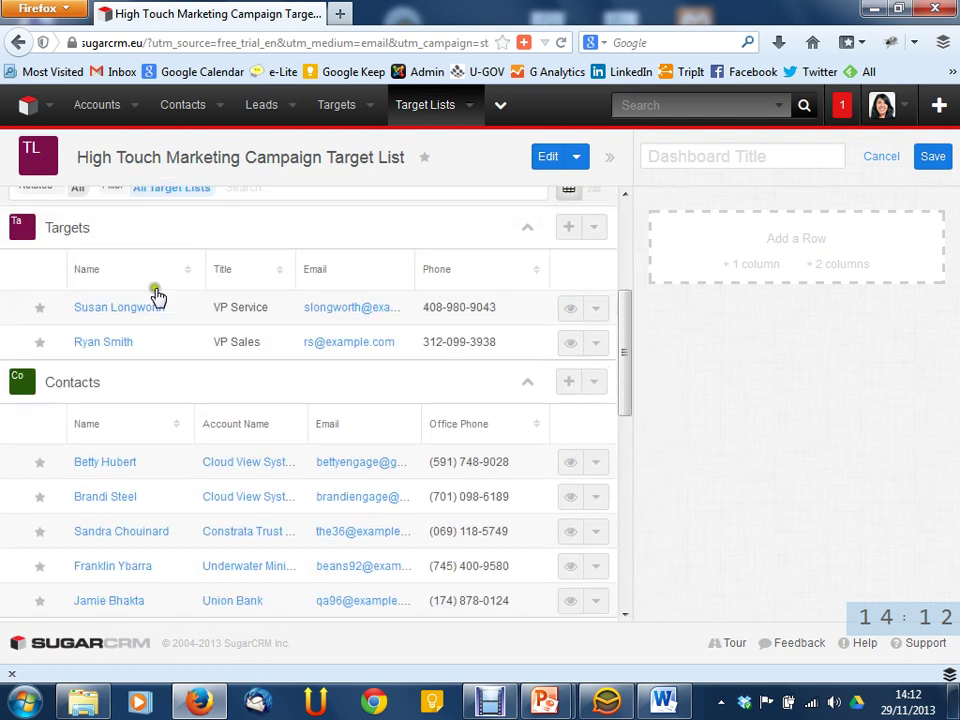
scroll(126, 326, "down", 3)
scroll(128, 320, "up", 10)
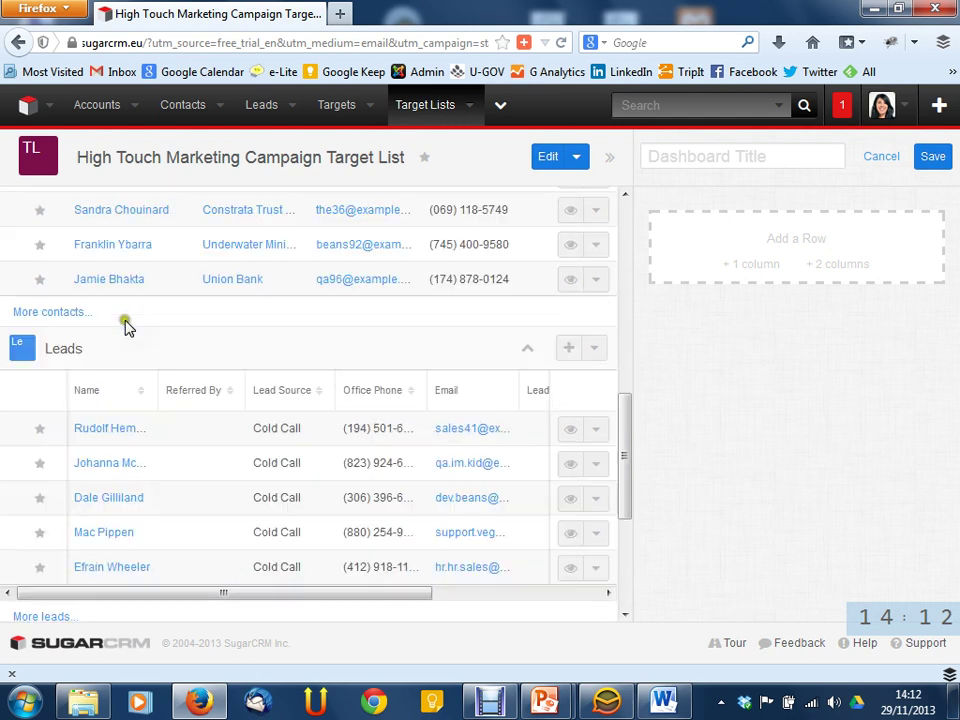
scroll(130, 305, "up", 2)
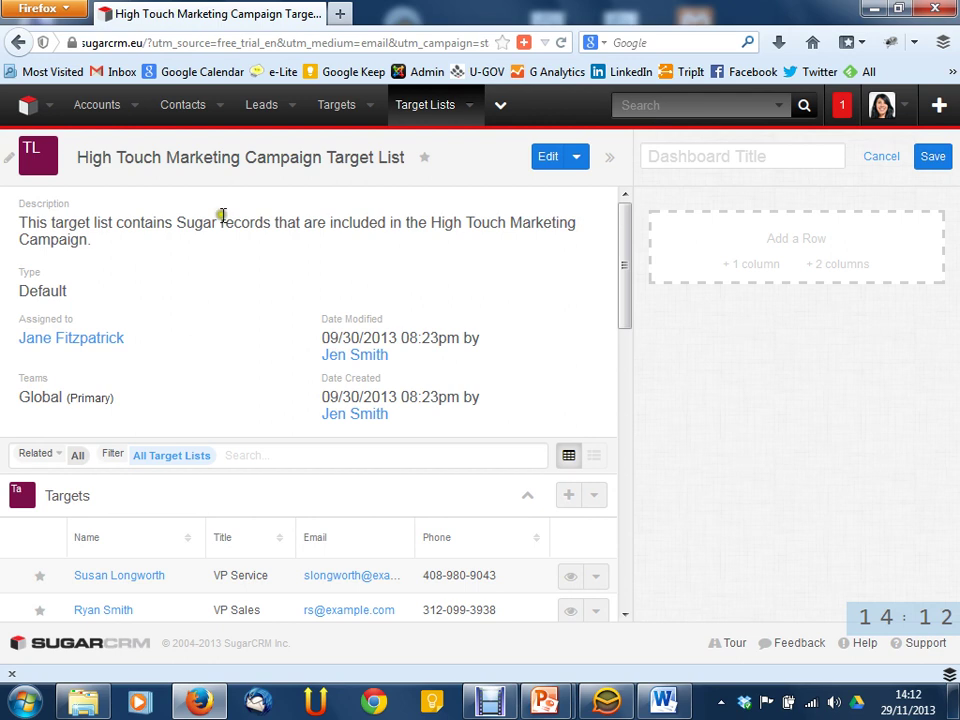
- Check the email template used by the campaign's High Touch Campaign Email record and return to the campaign
left_click(16, 41)
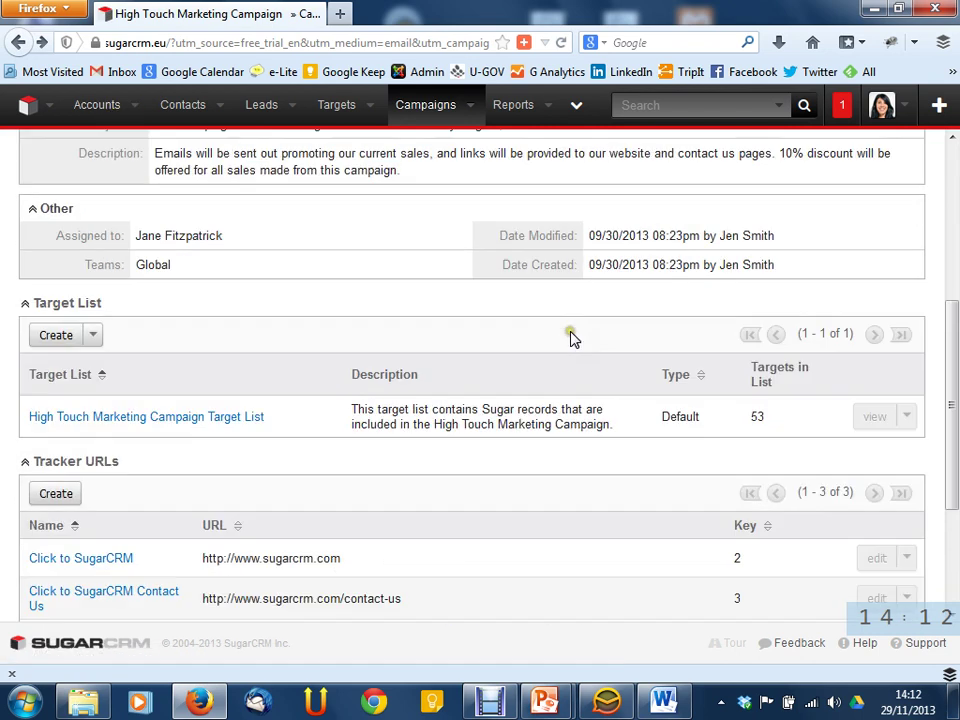
scroll(570, 338, "down", 3)
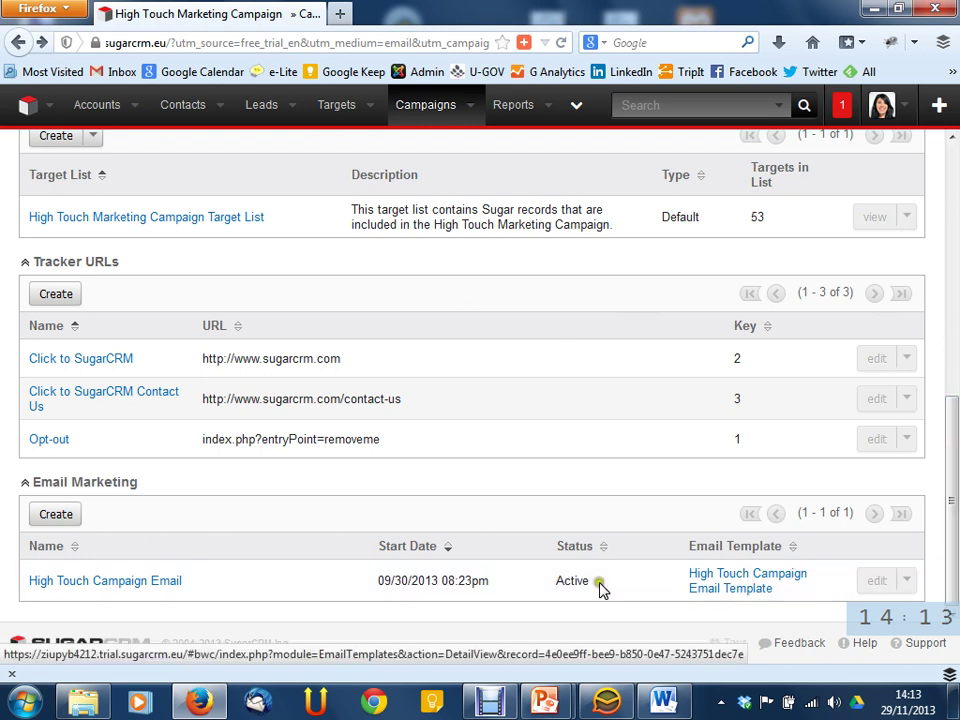
left_click(123, 589)
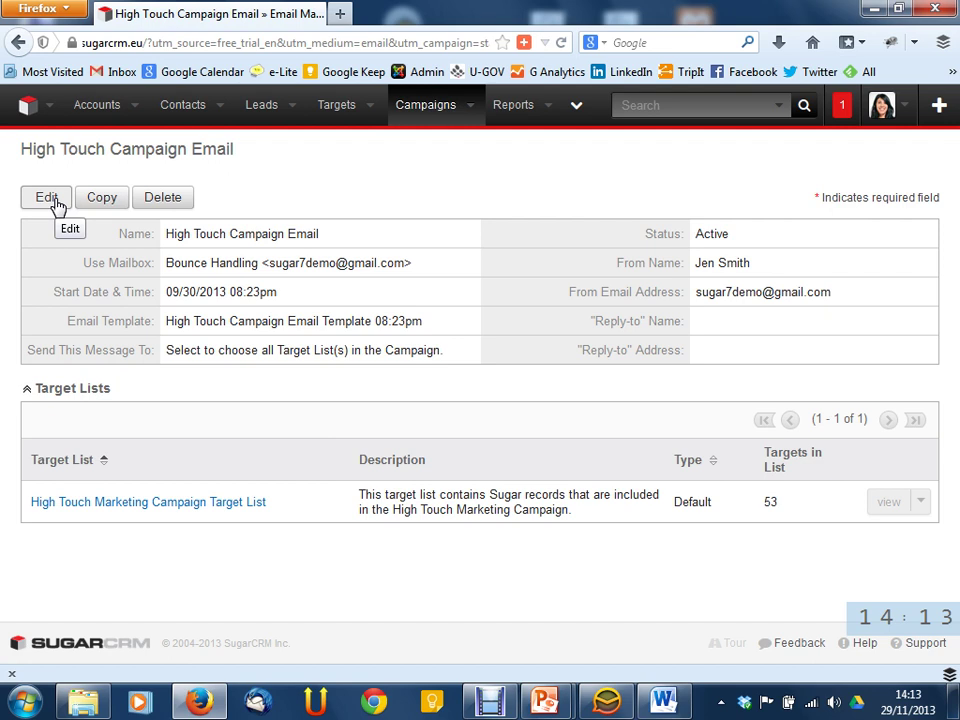
double_click(262, 321)
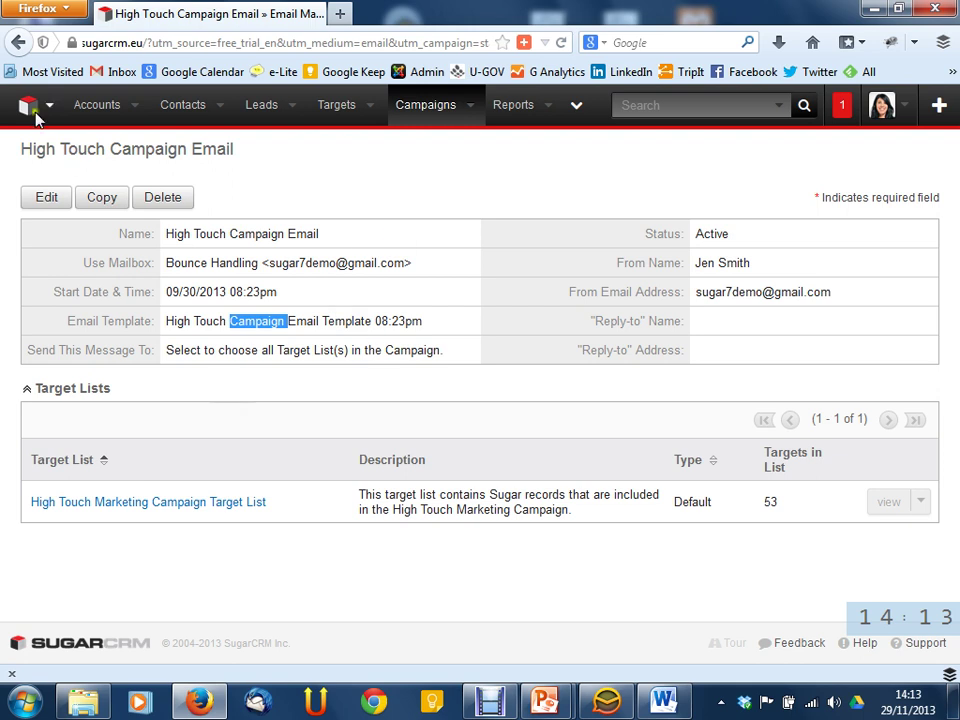
left_click(16, 43)
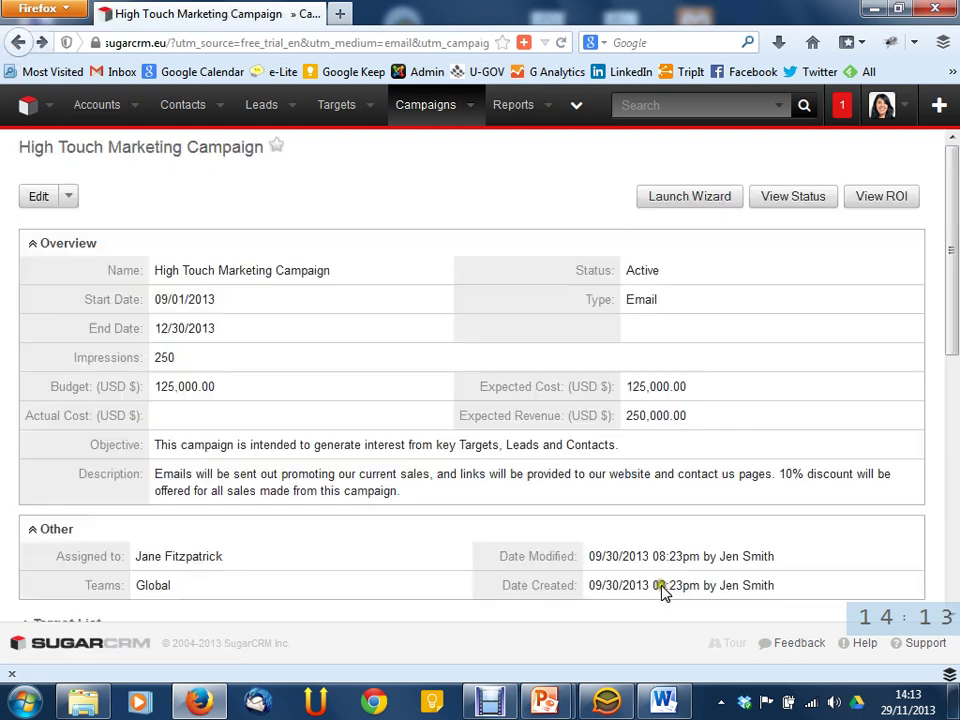
- Open the High Touch Campaign Email Template used by the campaign, read its subject and body, and return to the Marketing dashboard
scroll(655, 505, "down", 5)
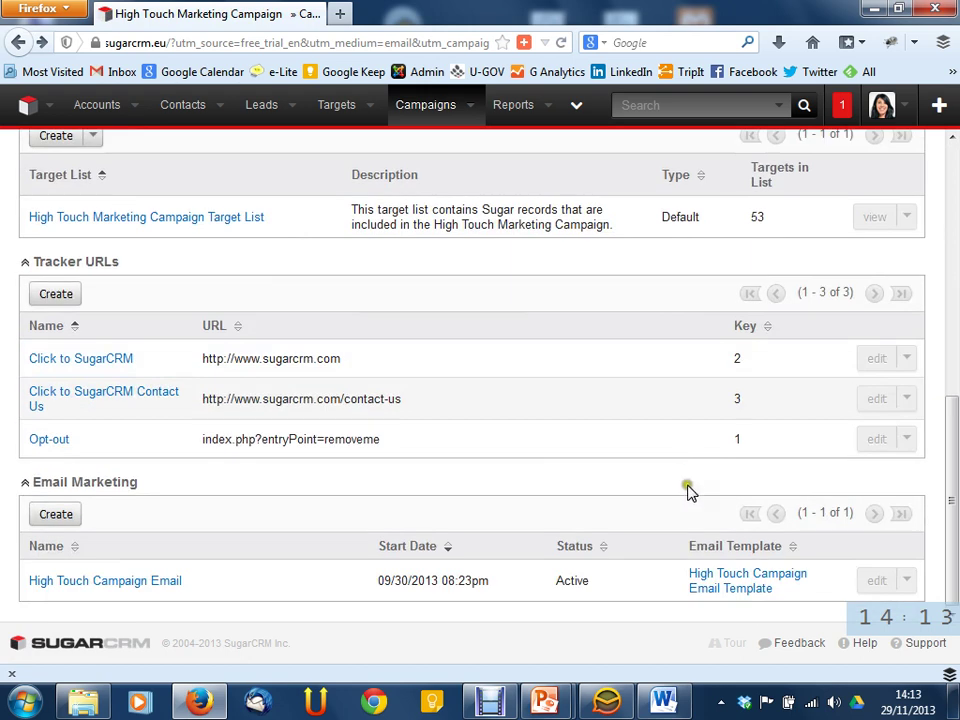
left_click(757, 582)
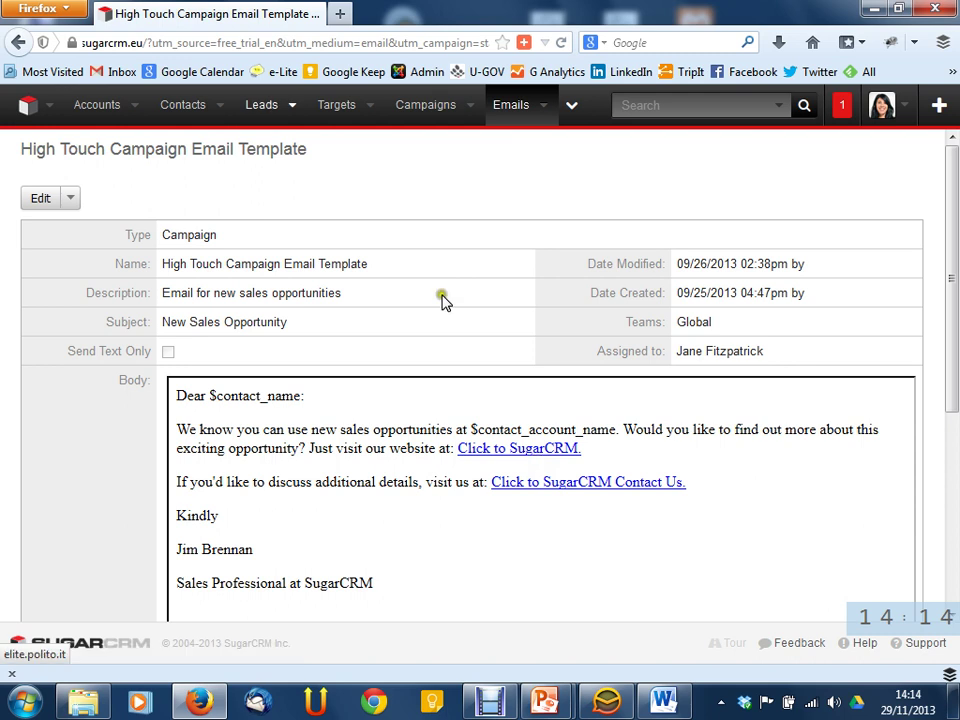
left_click(38, 118)
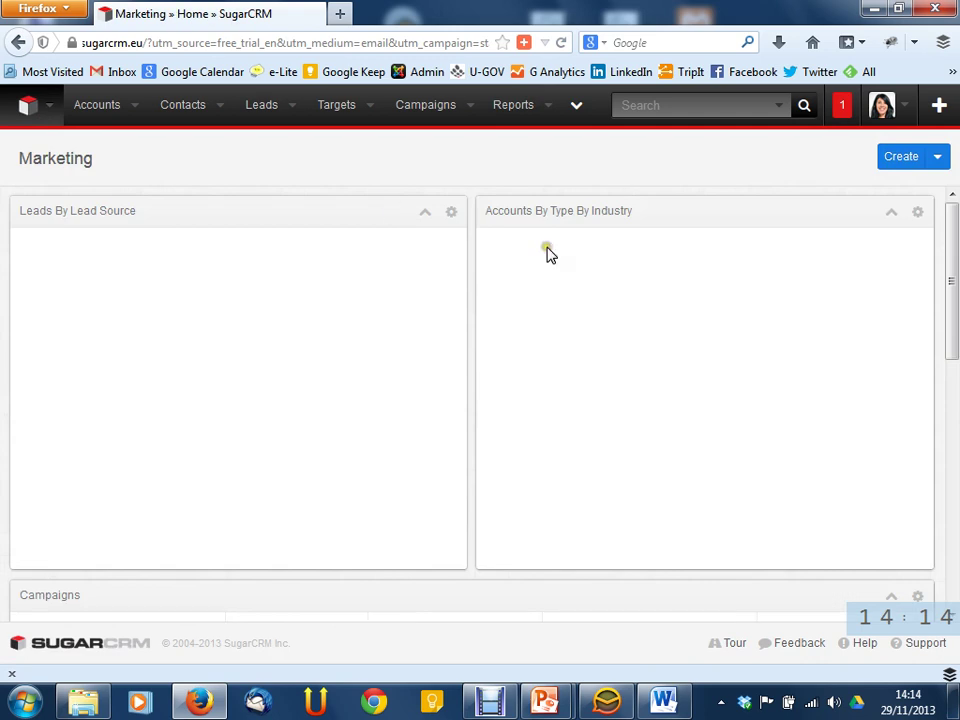
- Open the All Hands Telesales Campaign and examine its type, budget, expected revenue, objective and target list
scroll(546, 255, "down", 3)
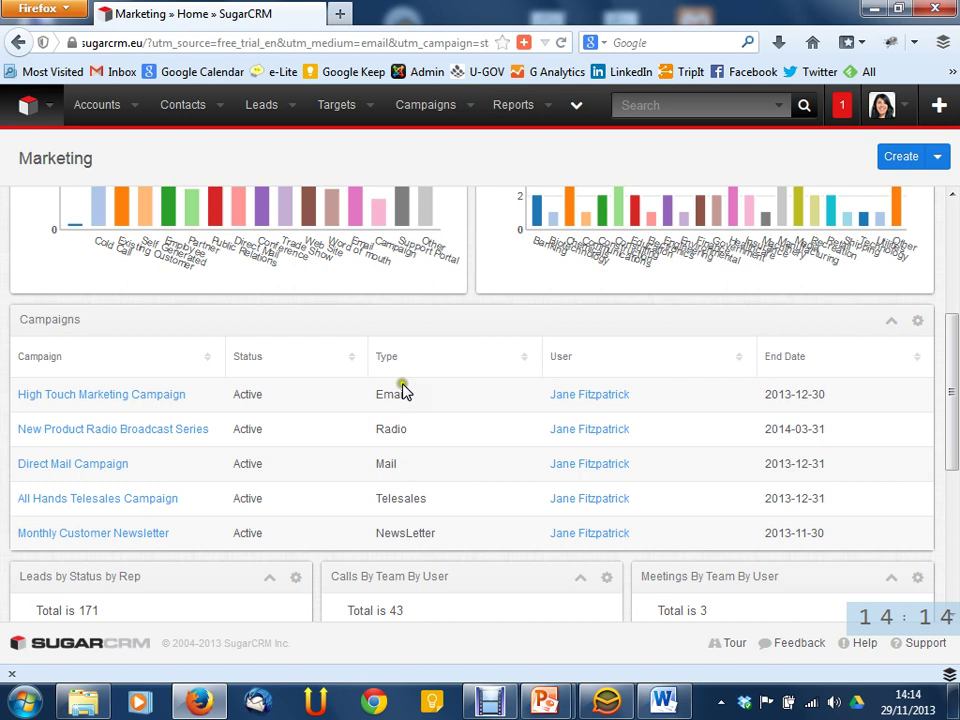
left_click(166, 500)
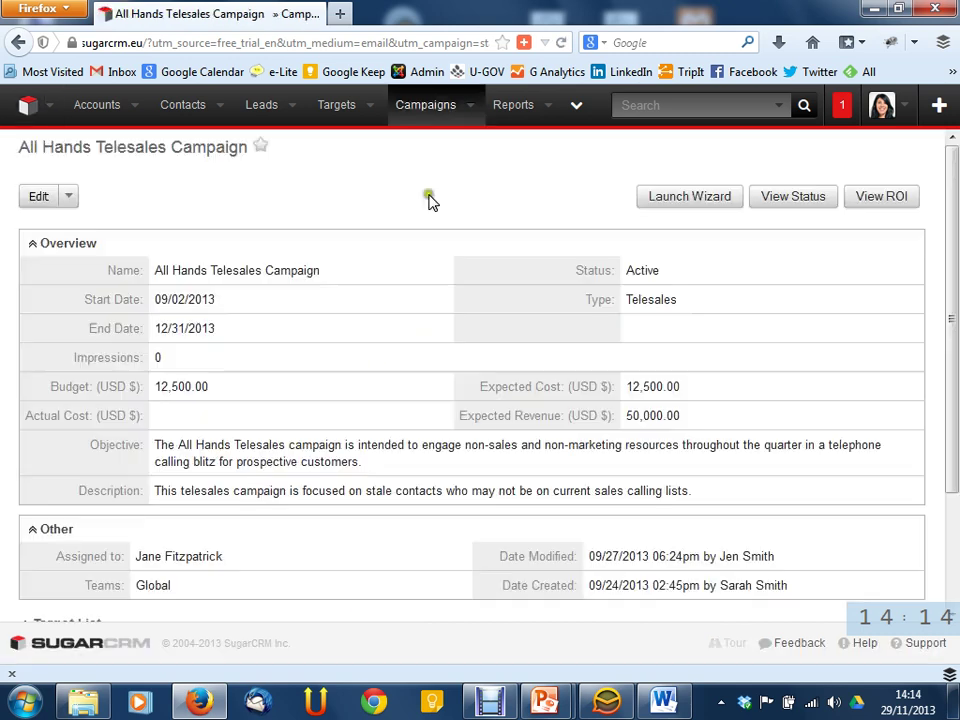
scroll(851, 287, "down", 3)
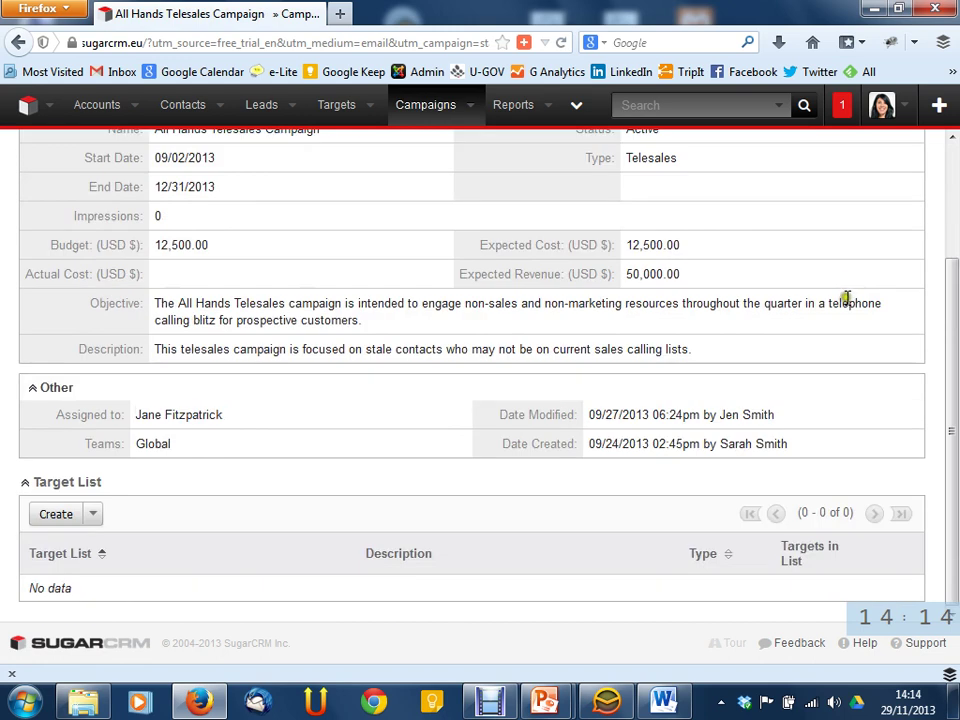
scroll(628, 302, "up", 1)
scroll(628, 302, "down", 1)
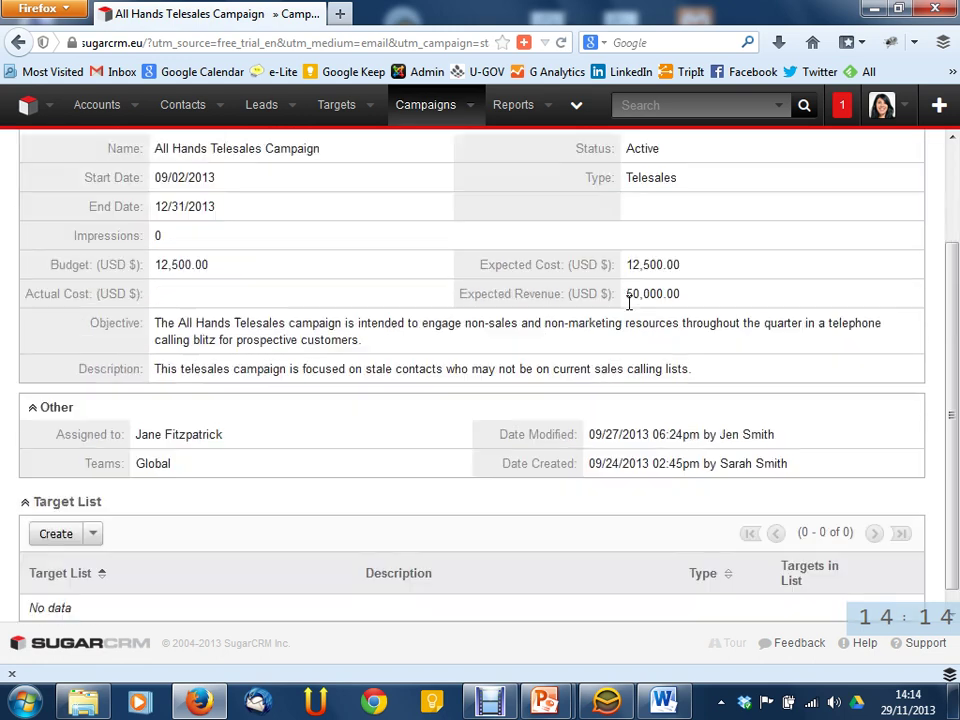
scroll(628, 302, "up", 3)
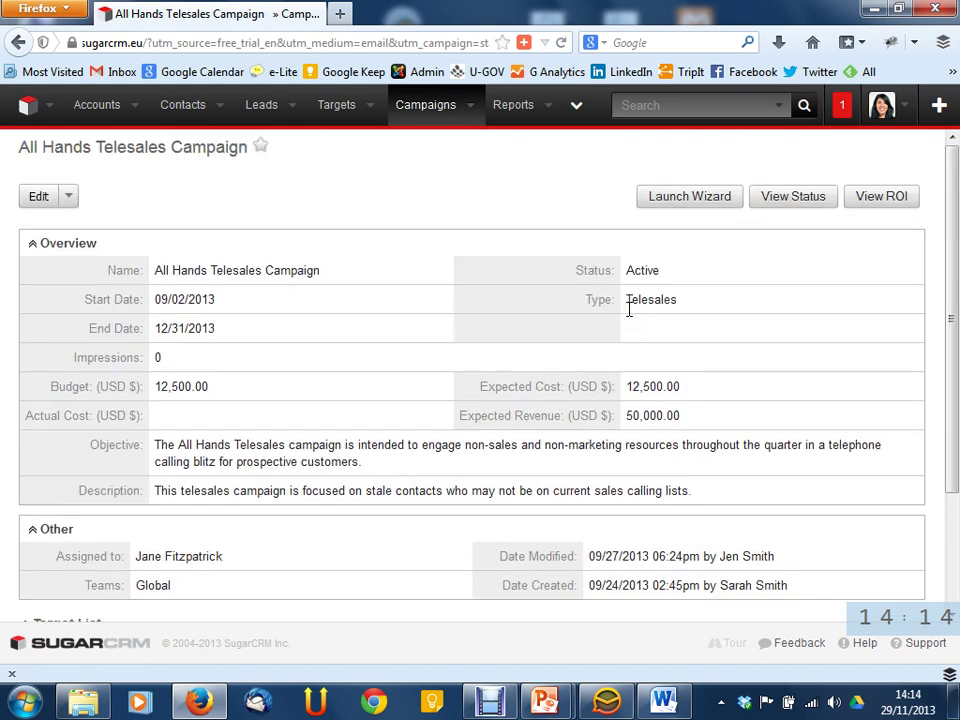
- Return to the Marketing dashboard and review its campaign list and the lead, call and meeting charts
left_click(19, 41)
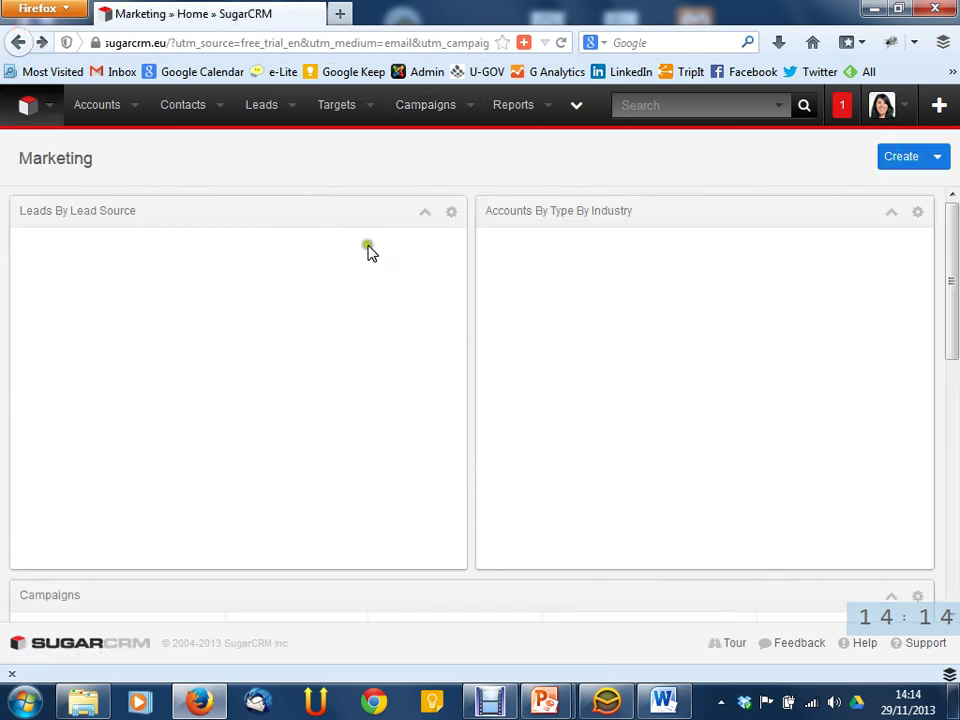
scroll(369, 251, "down", 4)
scroll(369, 251, "down", 4)
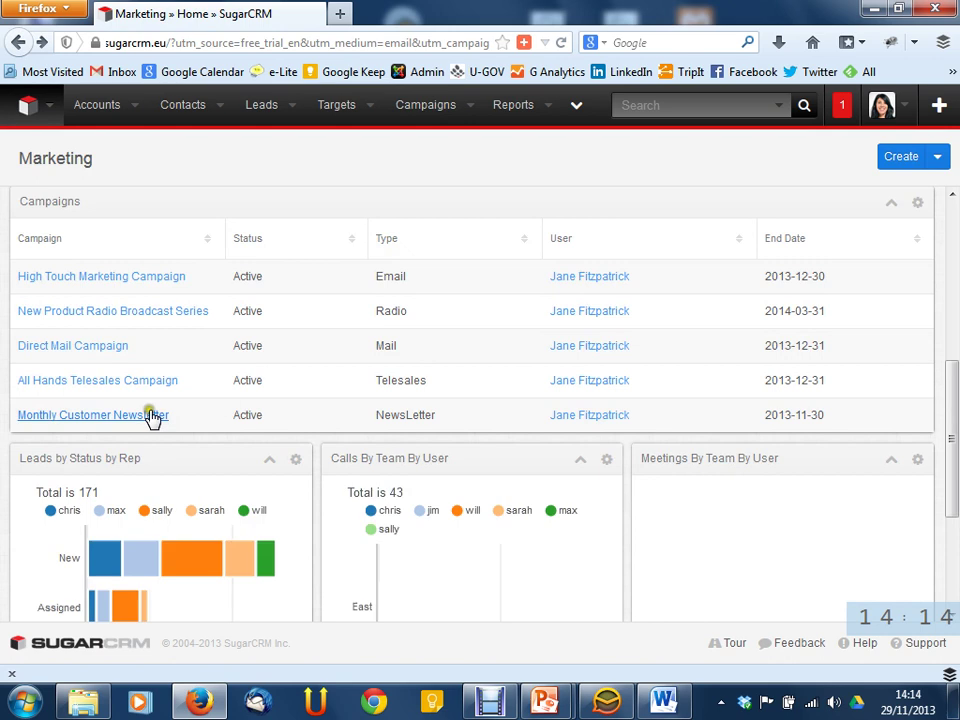
scroll(300, 360, "down", 2)
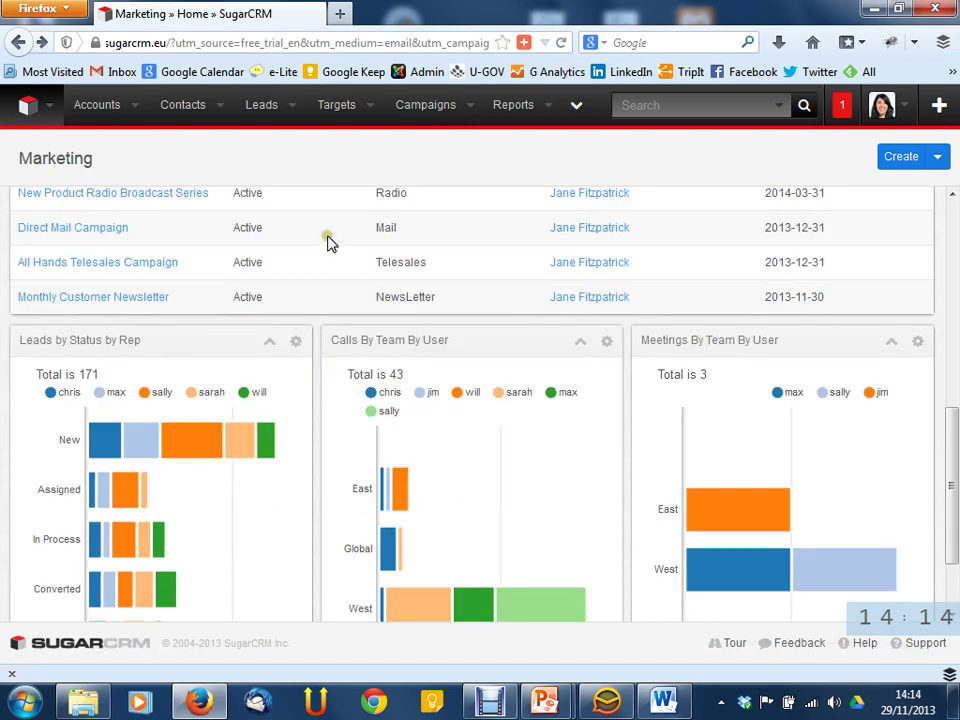
scroll(330, 240, "down", 2)
scroll(330, 245, "up", 10)
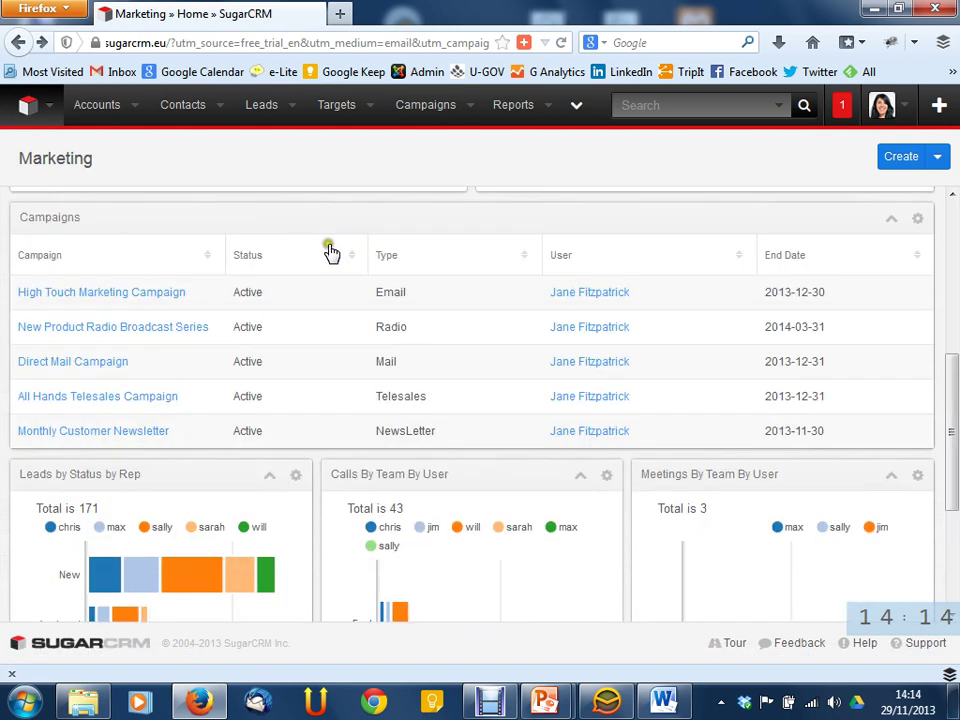
scroll(332, 250, "up", 3)
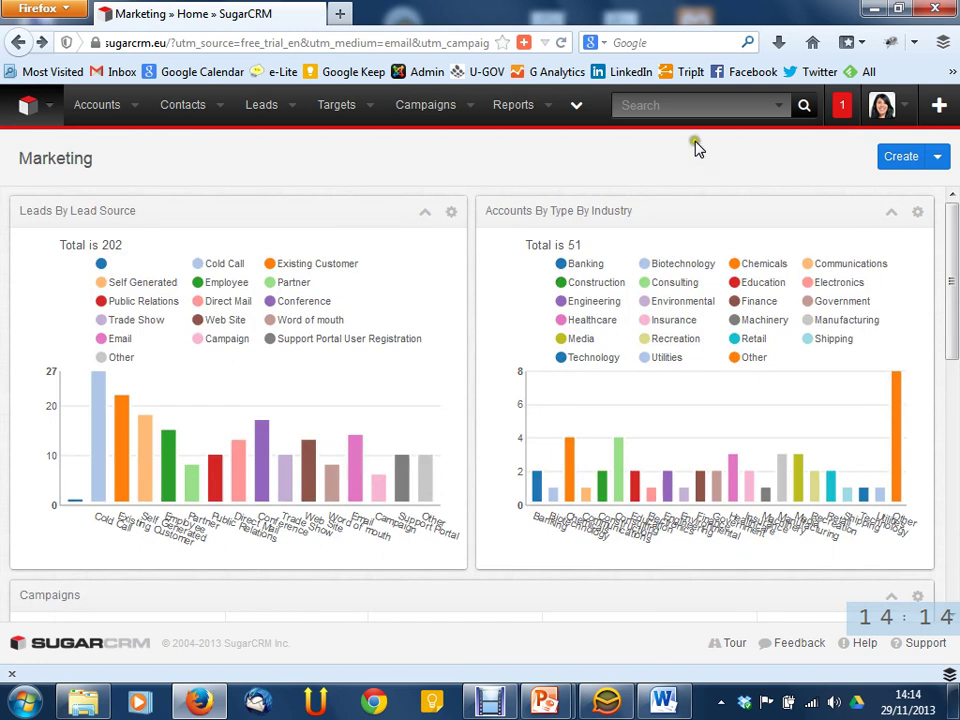
- Review the actions available for the Campaigns, Targets and Leads modules
left_click(467, 110)
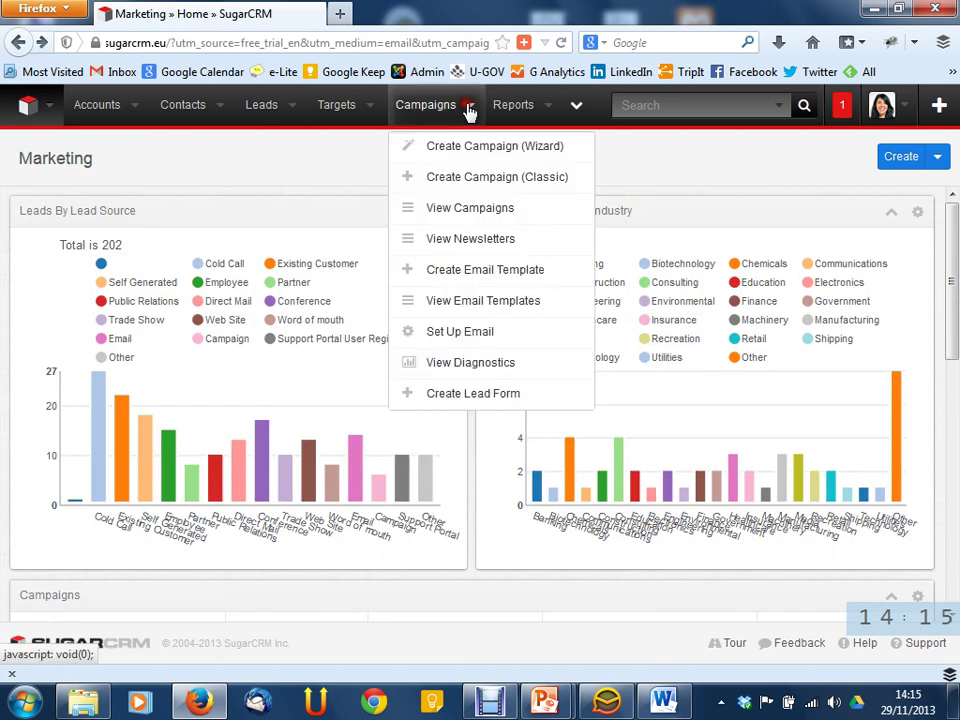
left_click(372, 109)
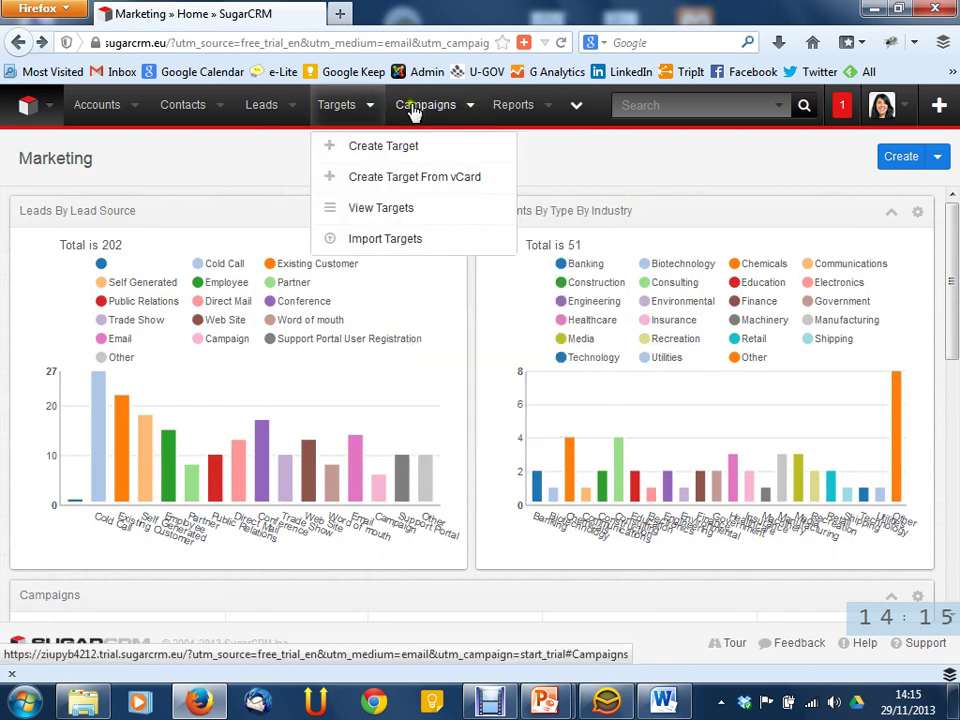
left_click(467, 107)
left_click(292, 109)
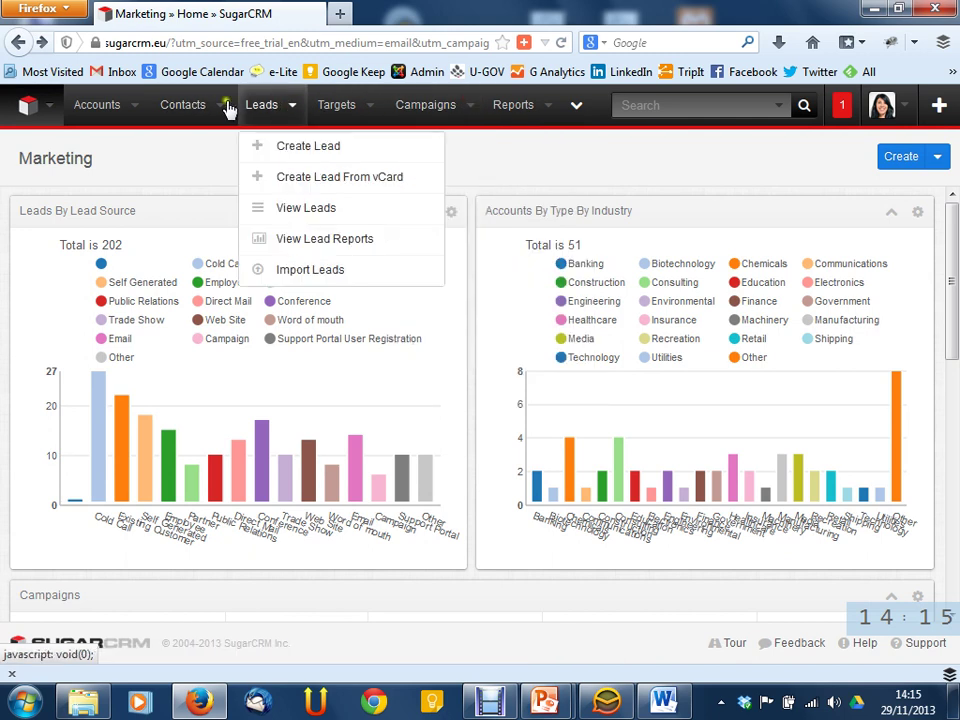
left_click(293, 106)
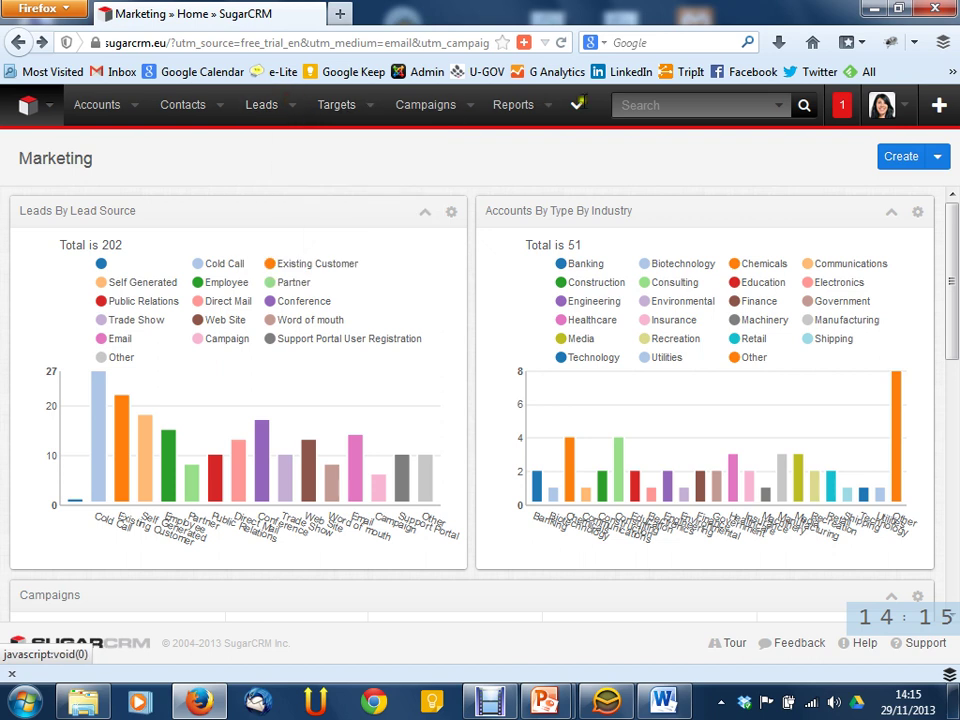
- Log out, switch to the Lead Development Representative persona and dismiss the timezone warning
left_click(905, 109)
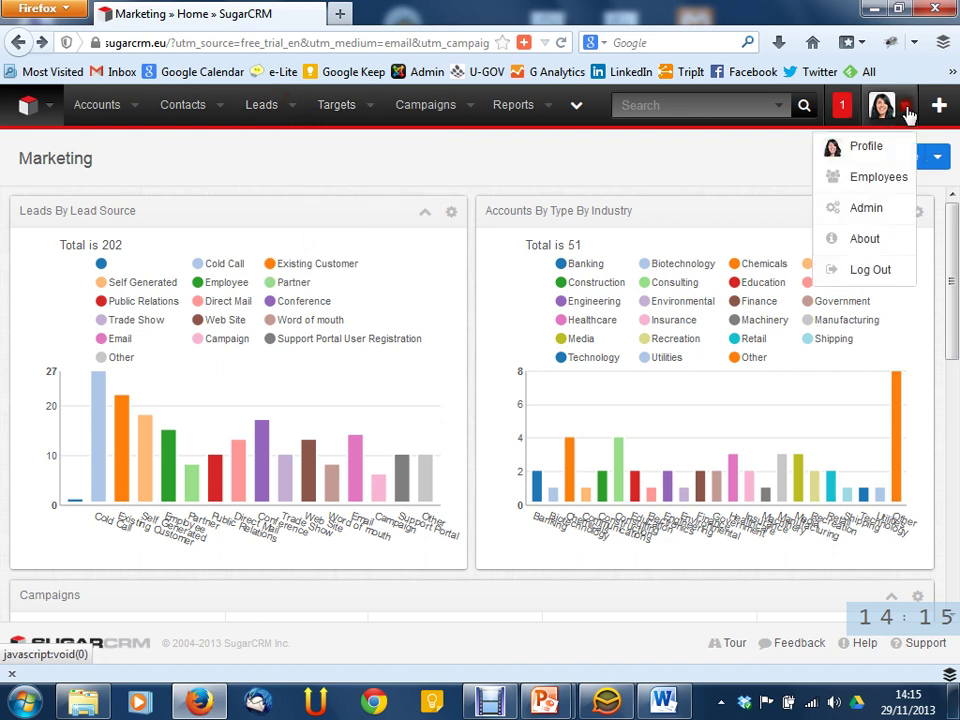
left_click(888, 268)
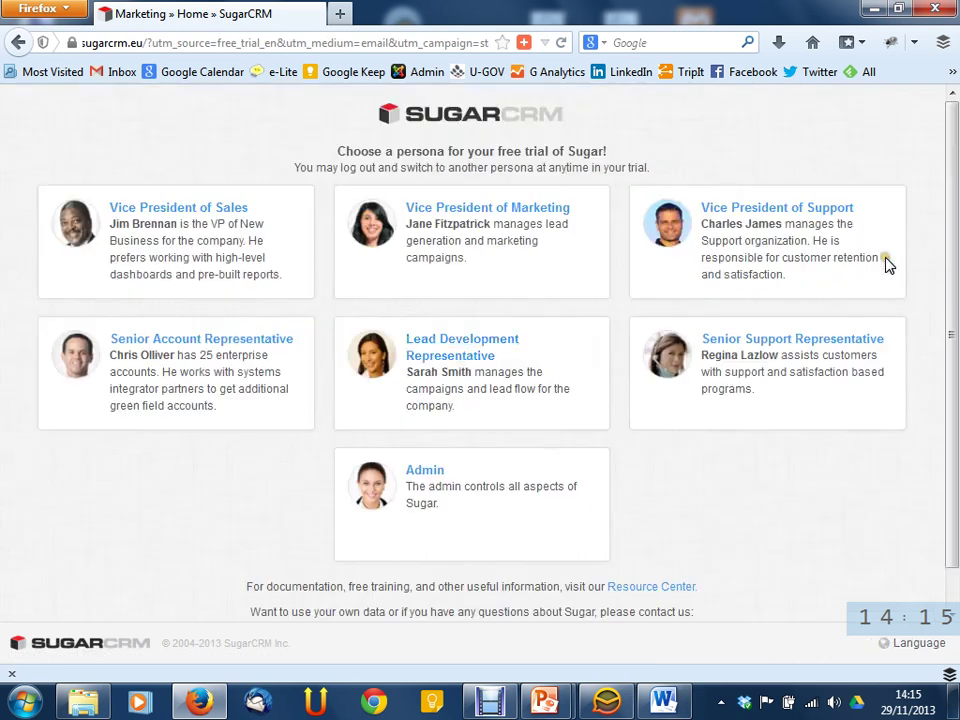
left_click(465, 349)
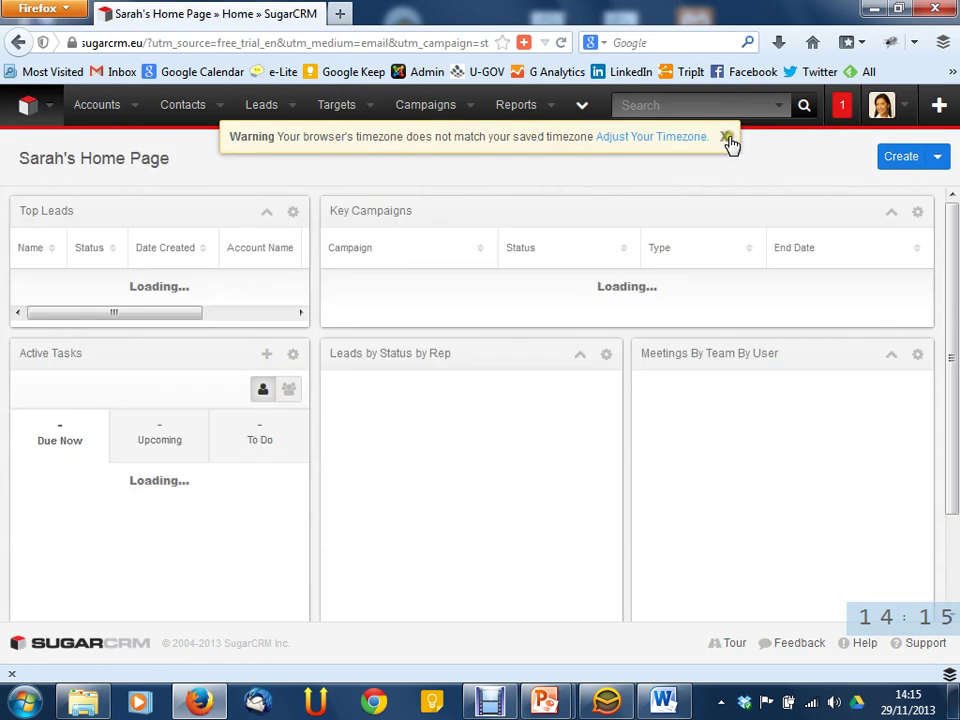
left_click(727, 140)
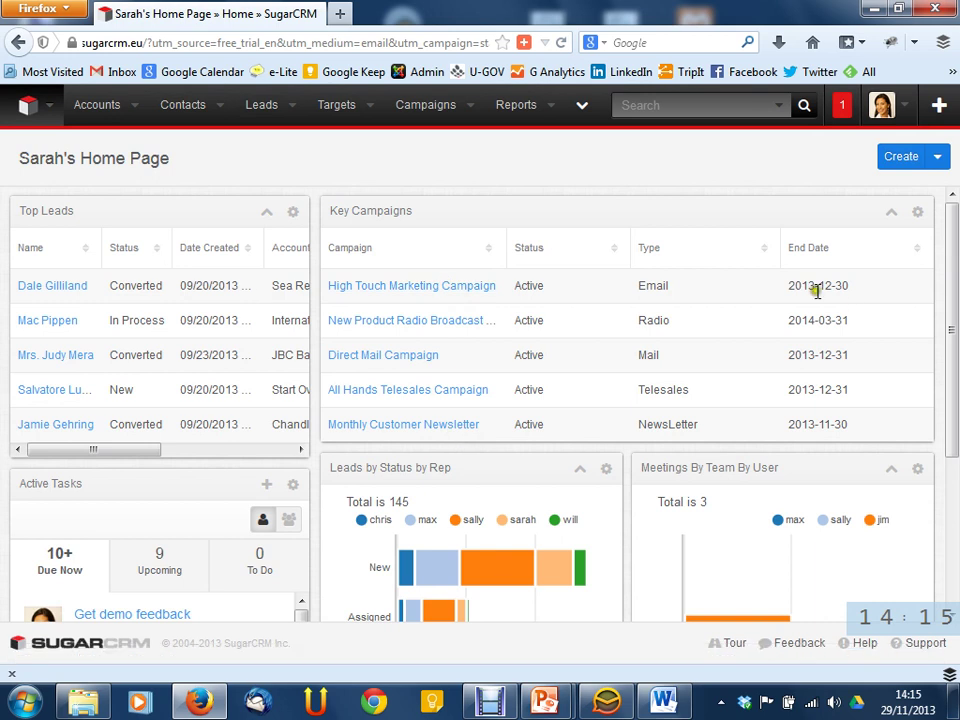
- Examine the persona's home page, including the due, upcoming and to-do tasks and the leads and meetings charts
scroll(767, 300, "down", 5)
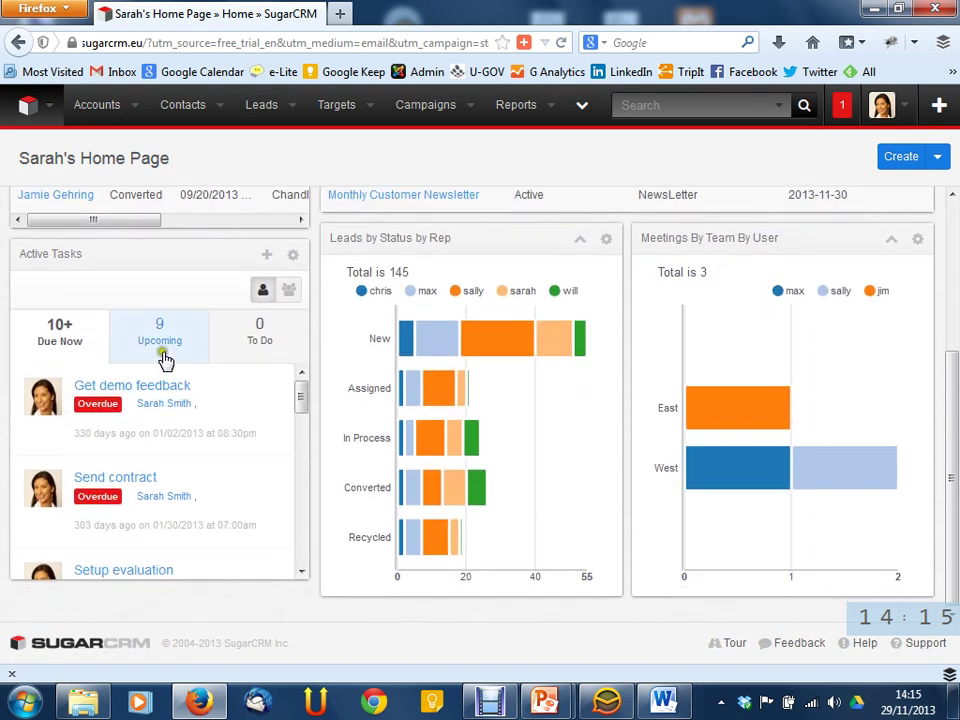
left_click(119, 359)
left_click(183, 340)
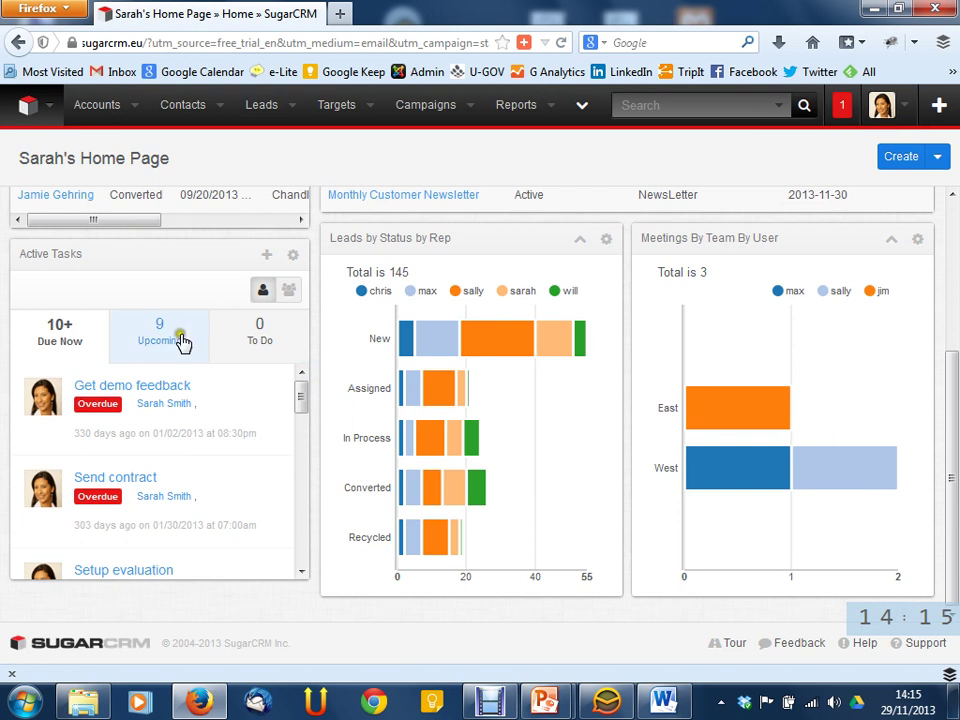
left_click(257, 341)
left_click(58, 335)
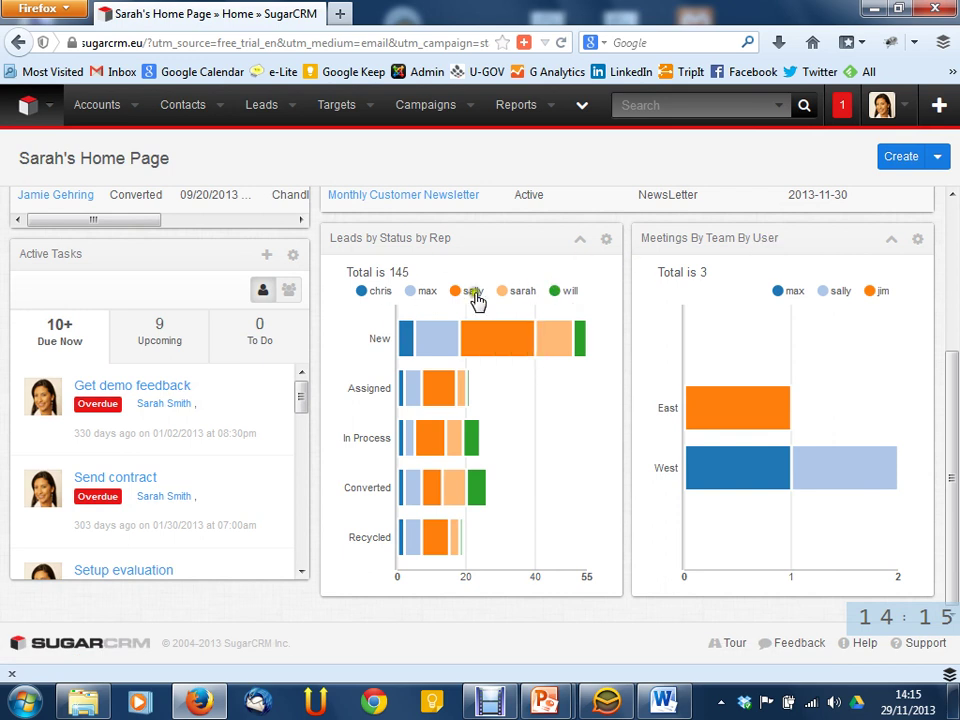
scroll(522, 298, "up", 5)
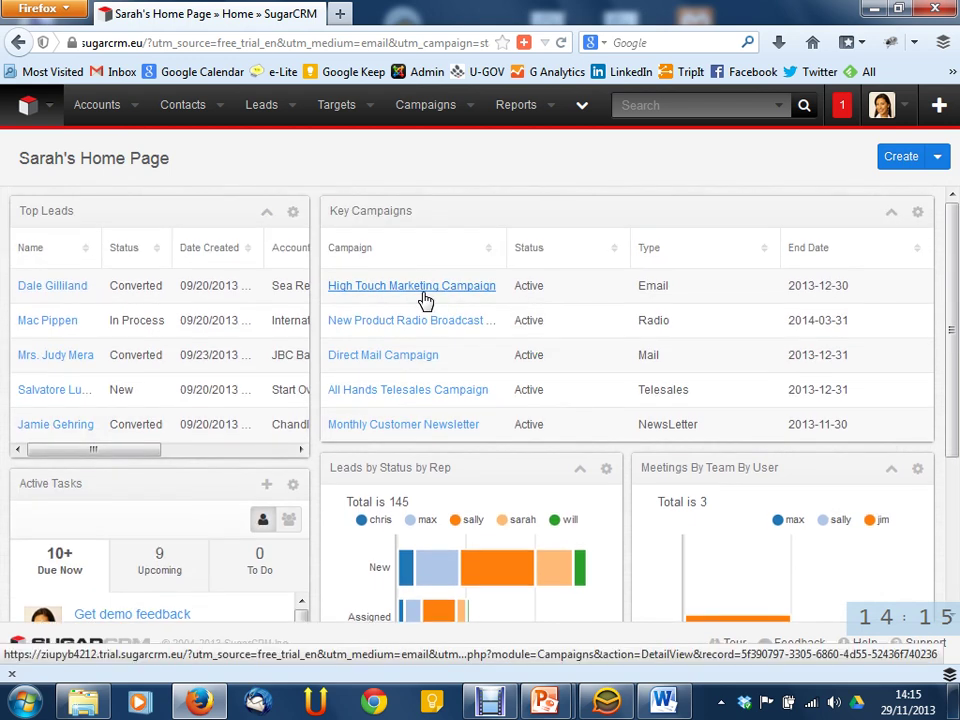
- Check the home page's dashboard options and the actions this persona has for campaigns
left_click(938, 157)
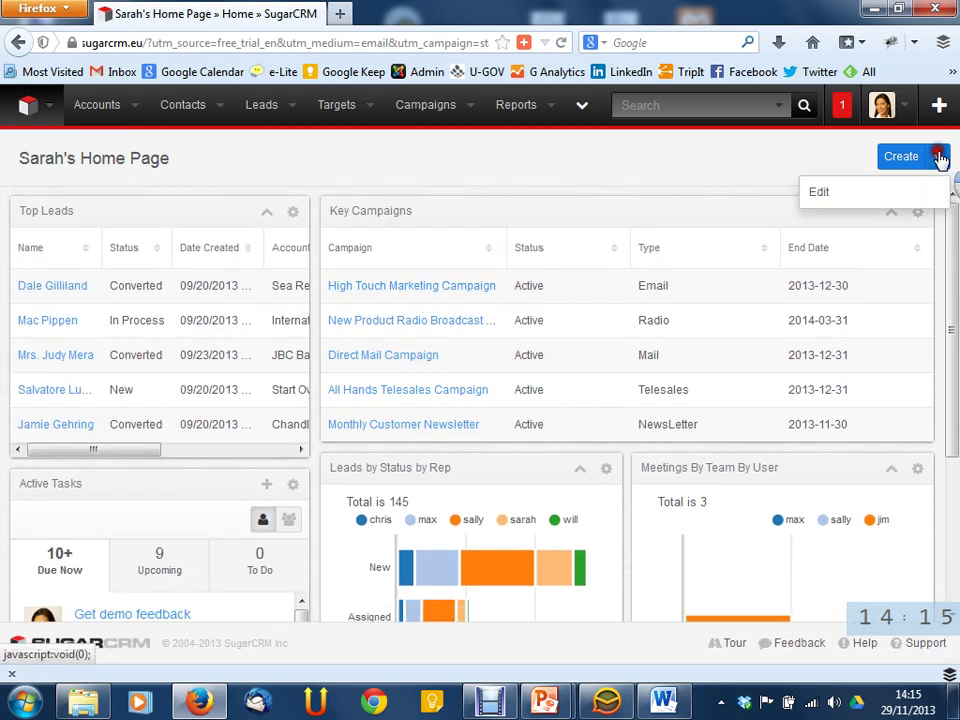
left_click(938, 157)
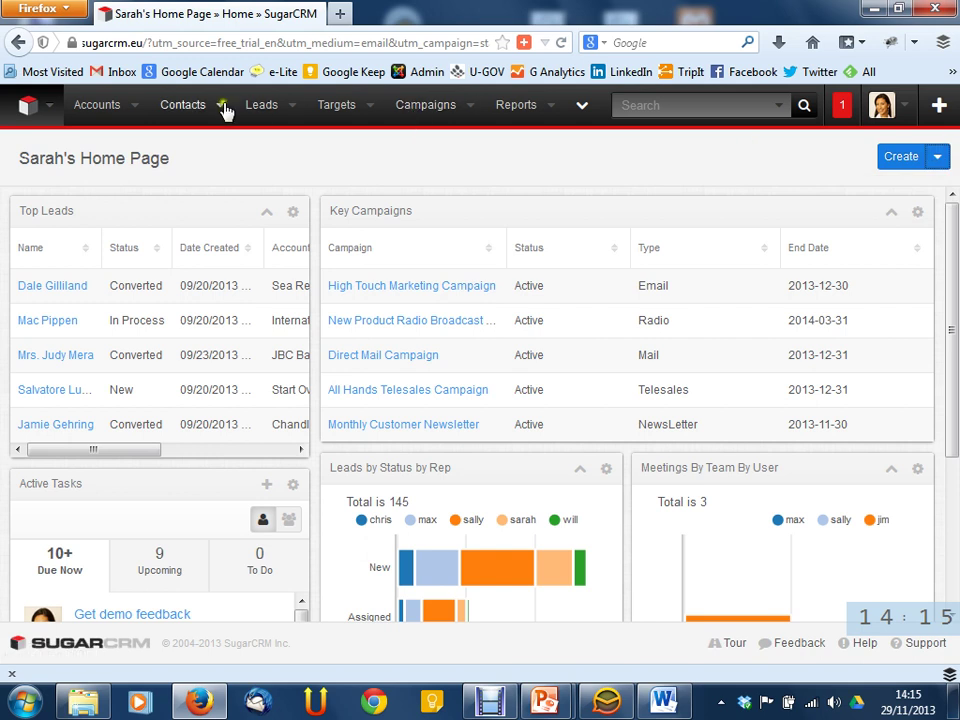
left_click(468, 108)
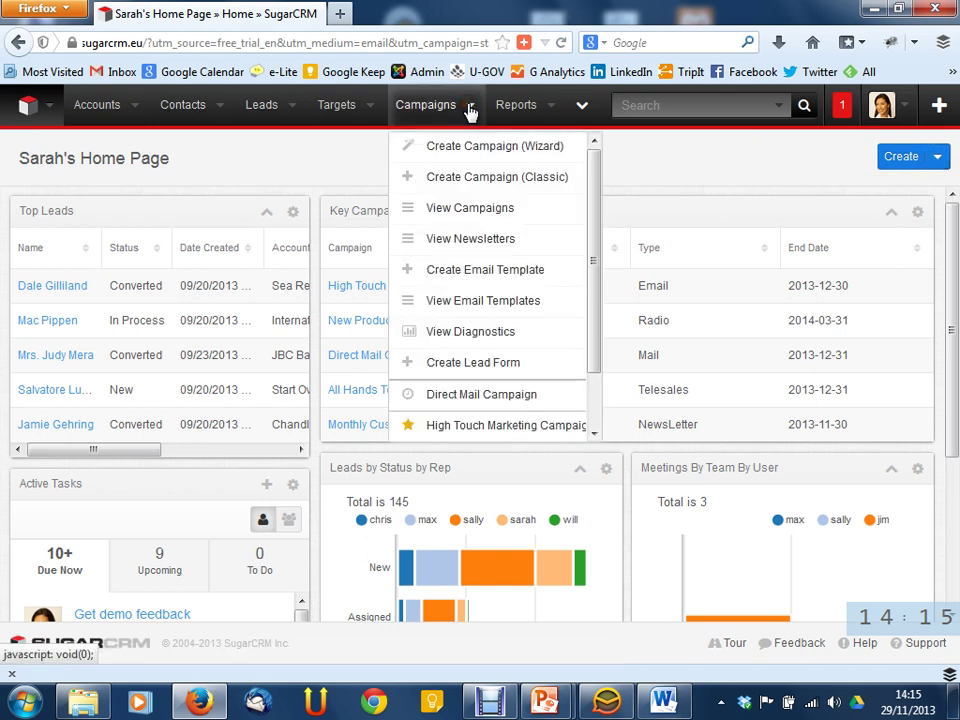
left_click(470, 110)
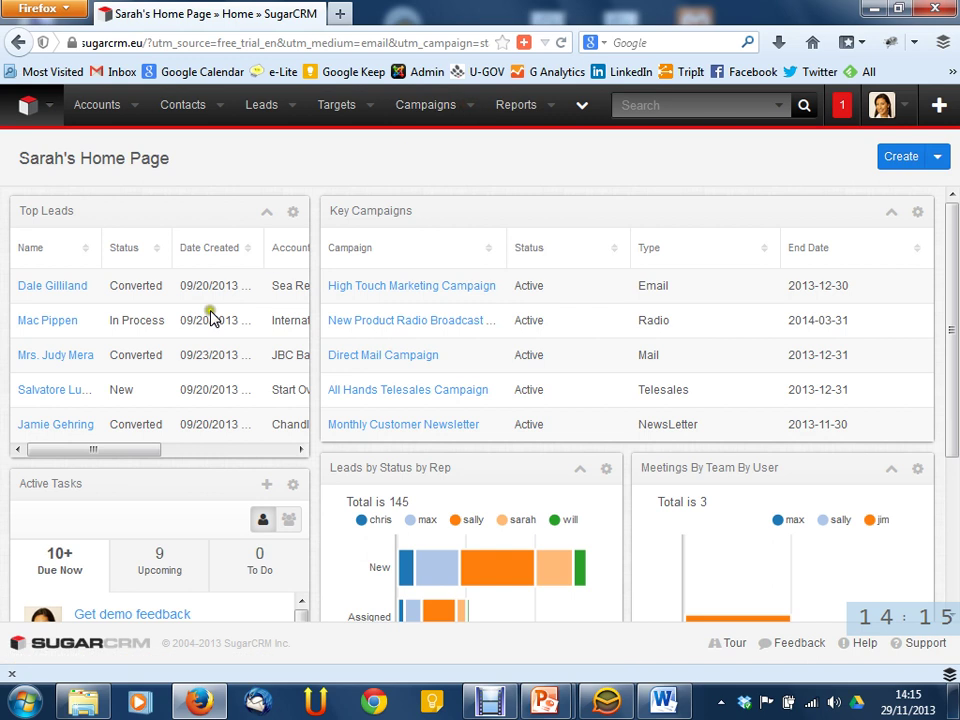
- Open the High Touch Marketing Campaign from the key campaigns and view its status page with the response by recipient activity chart
left_click_drag(113, 450, 144, 450)
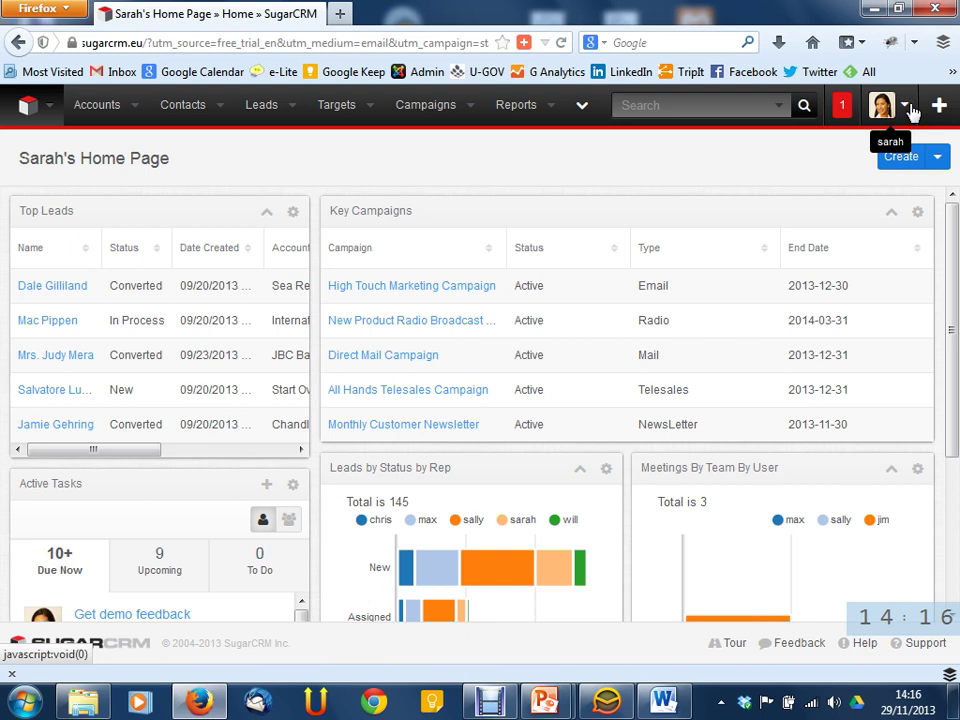
scroll(540, 257, "down", 5)
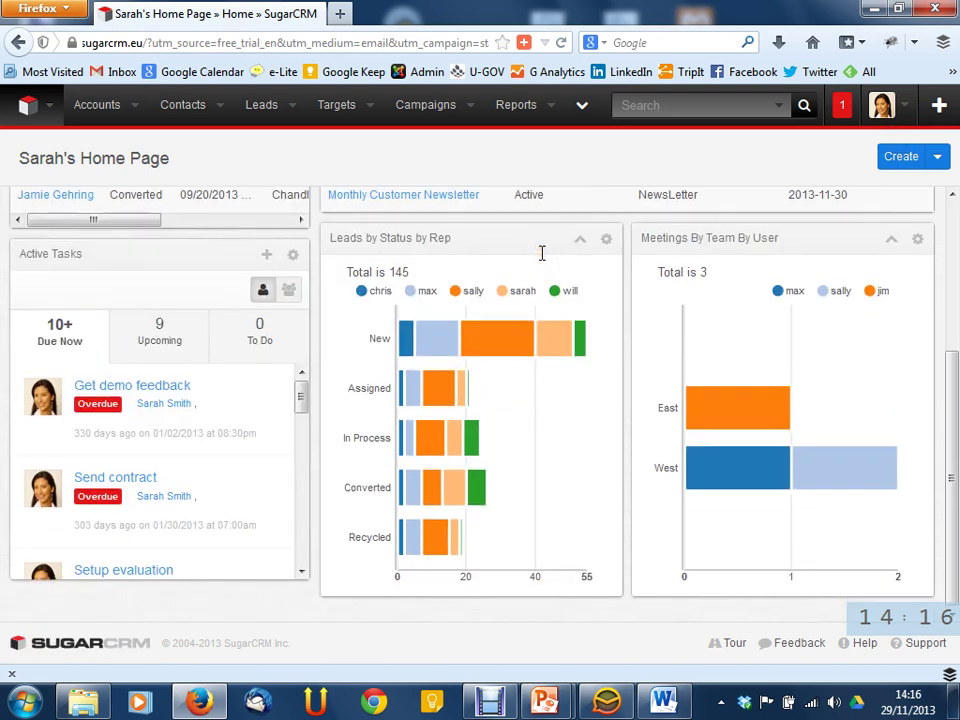
scroll(540, 253, "up", 5)
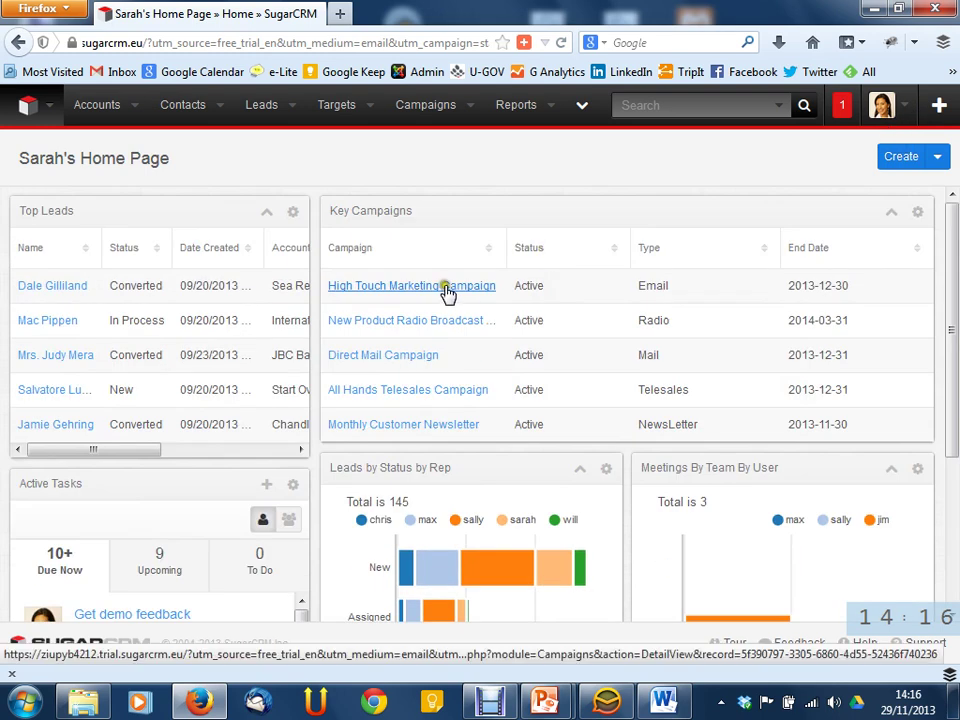
left_click(445, 287)
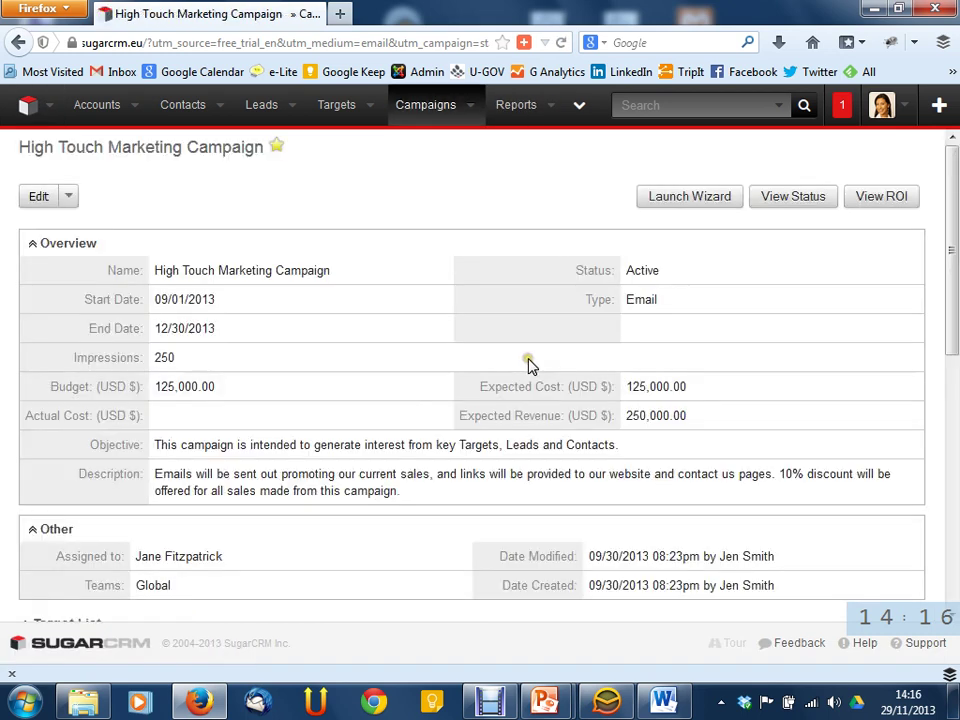
left_click(814, 210)
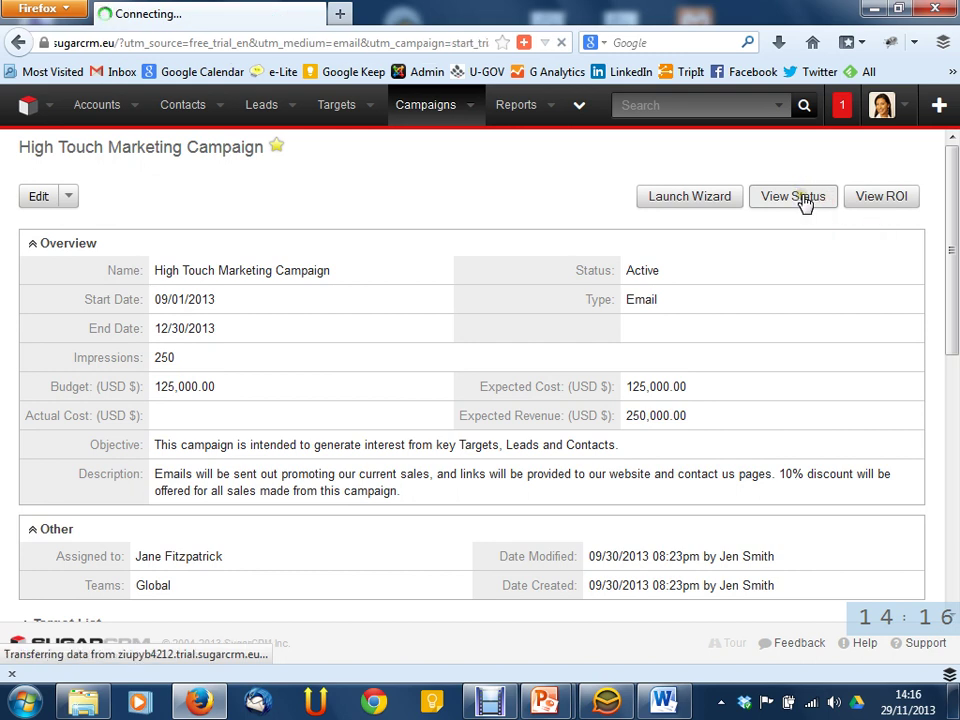
scroll(606, 300, "down", 5)
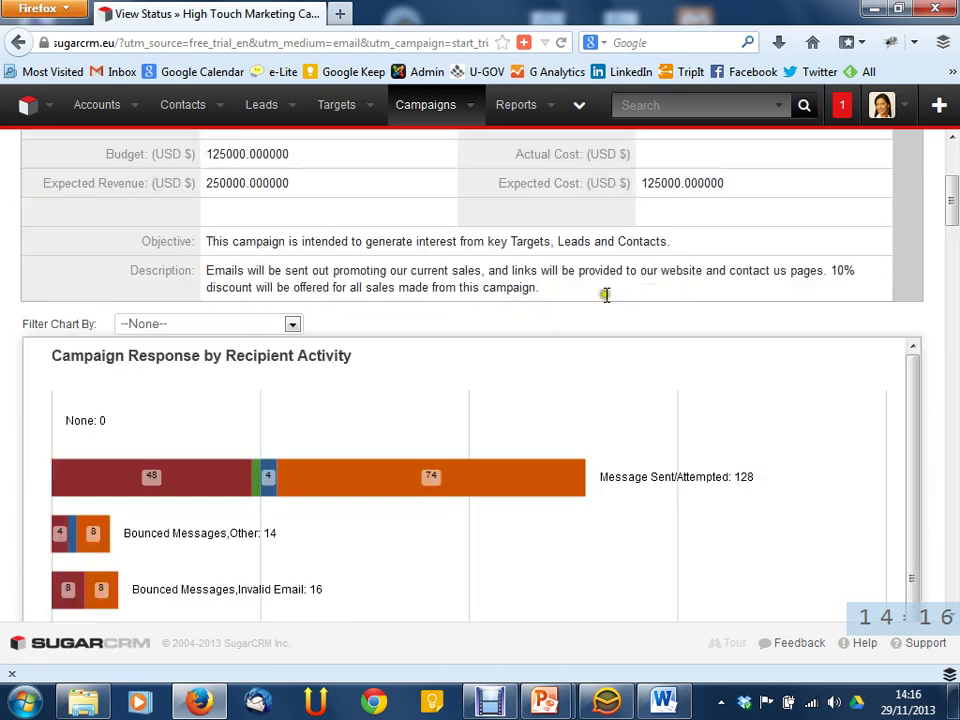
- Review the High Touch Marketing Campaign's details and available actions above the Campaign Response by Recipient Activity chart
scroll(615, 283, "up", 4)
scroll(829, 183, "up", 2)
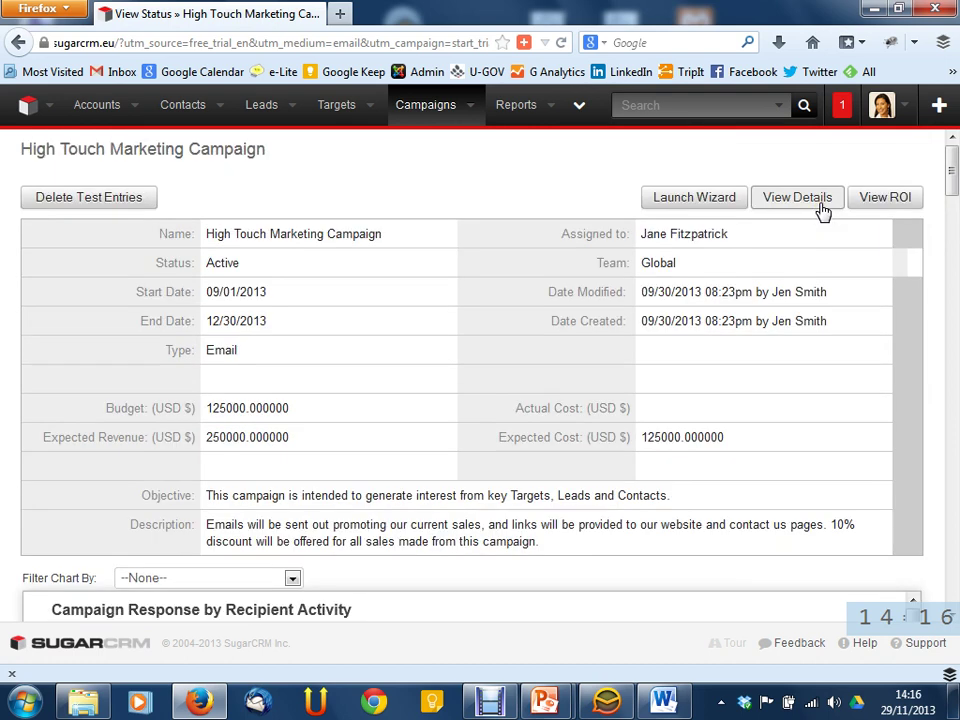
scroll(669, 291, "down", 5)
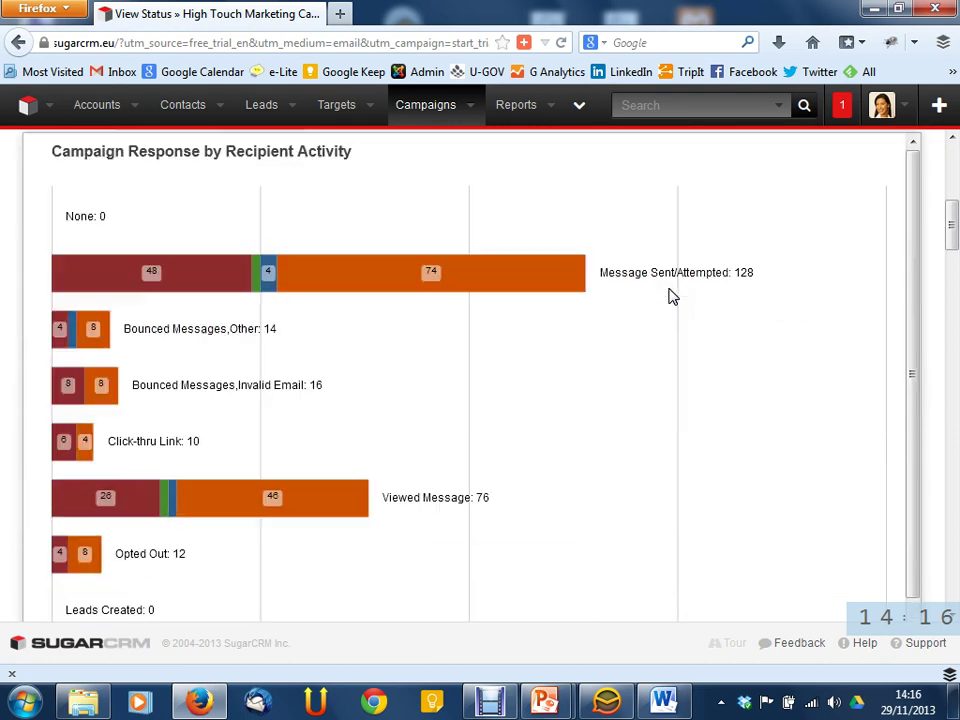
scroll(669, 291, "up", 2)
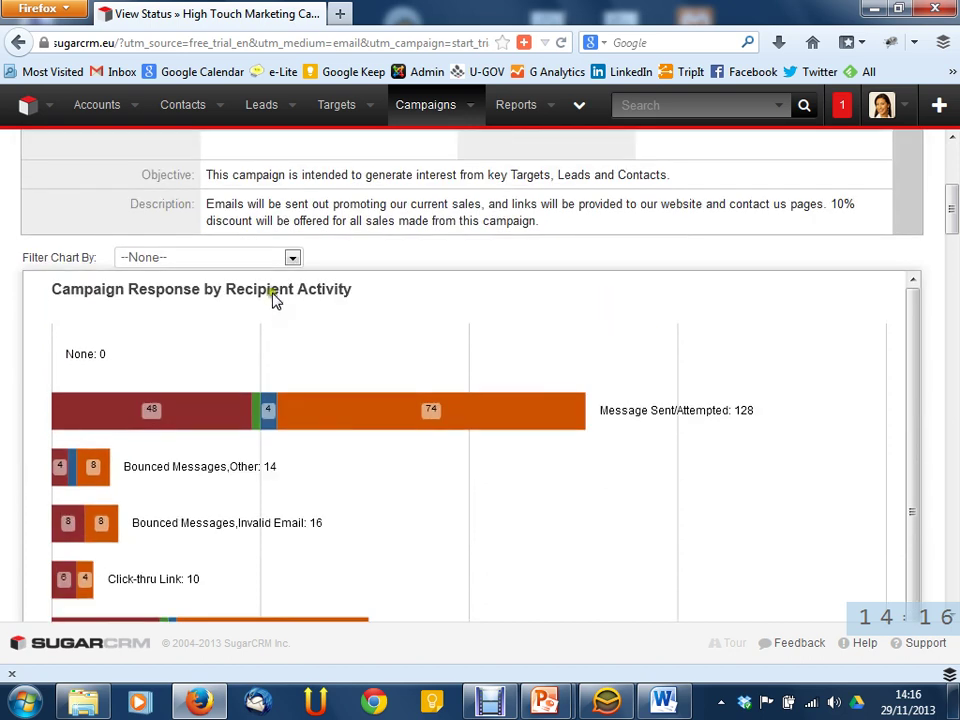
scroll(274, 300, "down", 1)
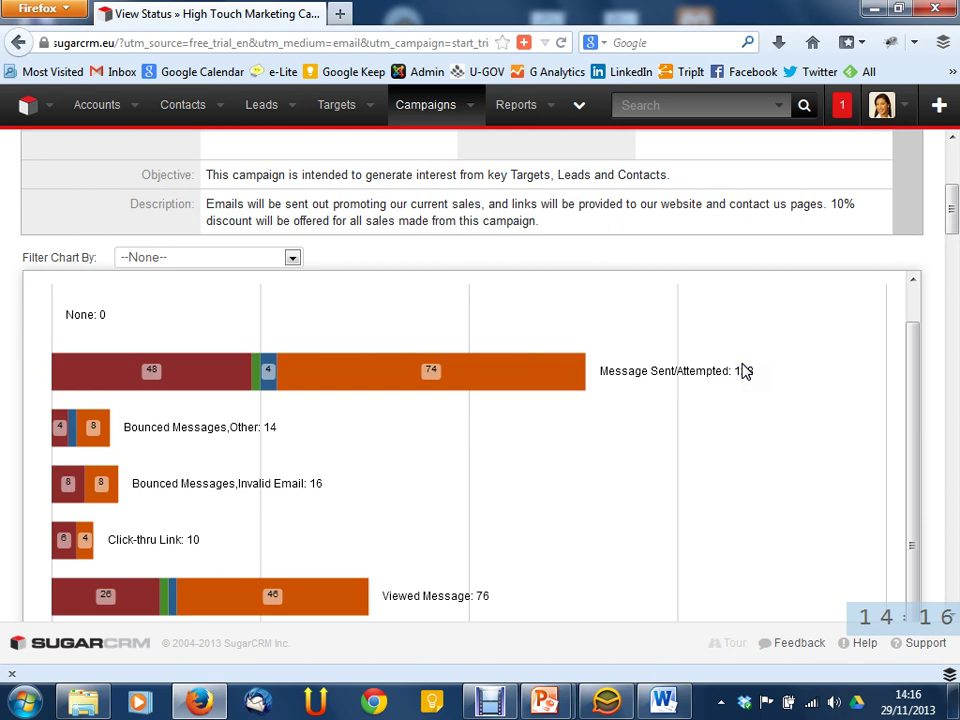
- Examine the chart's breakdown by recipient type for sent messages, click-thru links, viewed messages and opt-outs
mouse_move(166, 386)
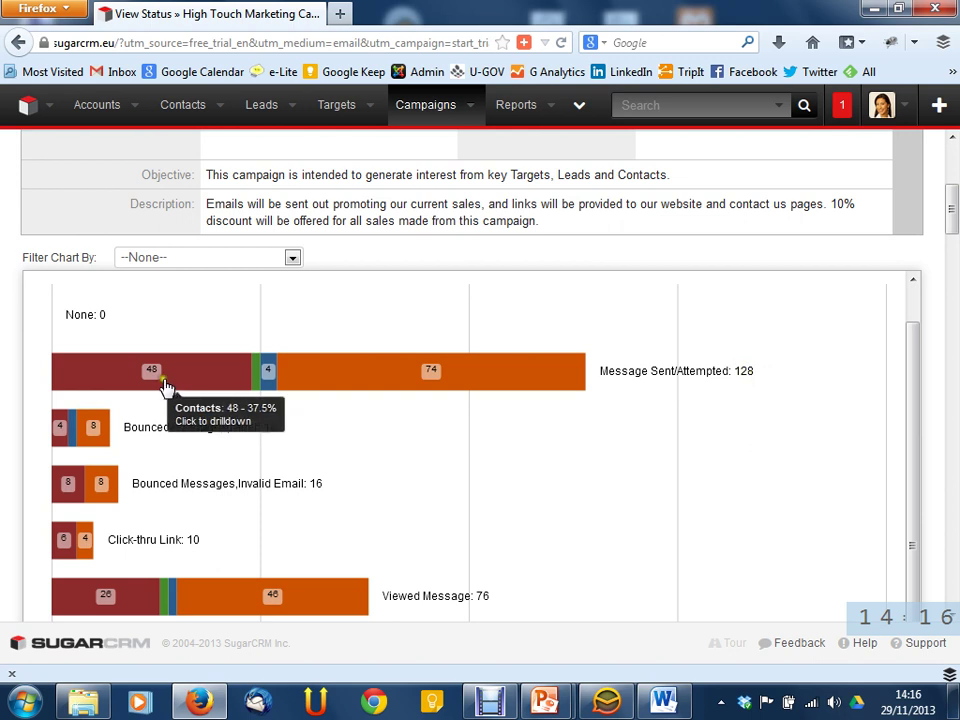
mouse_move(258, 384)
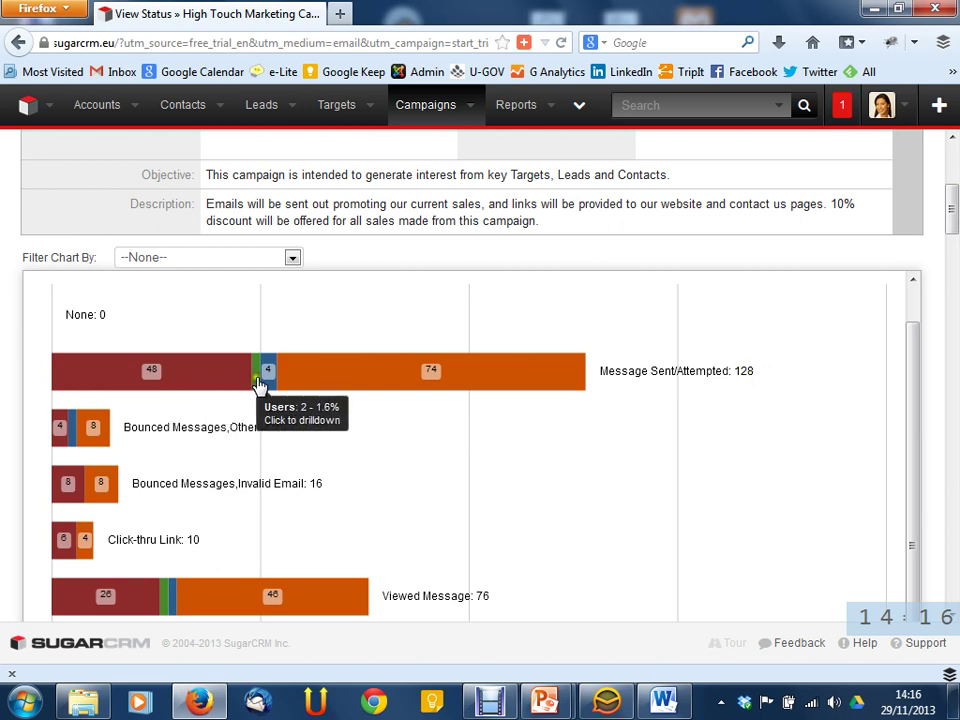
mouse_move(307, 384)
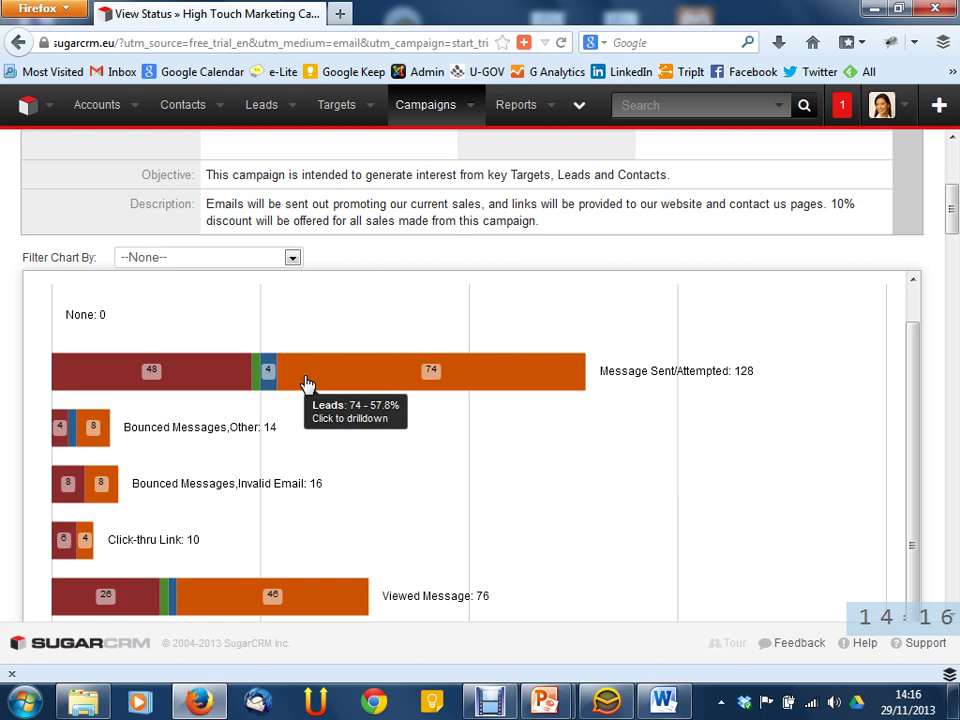
scroll(307, 384, "down", 1)
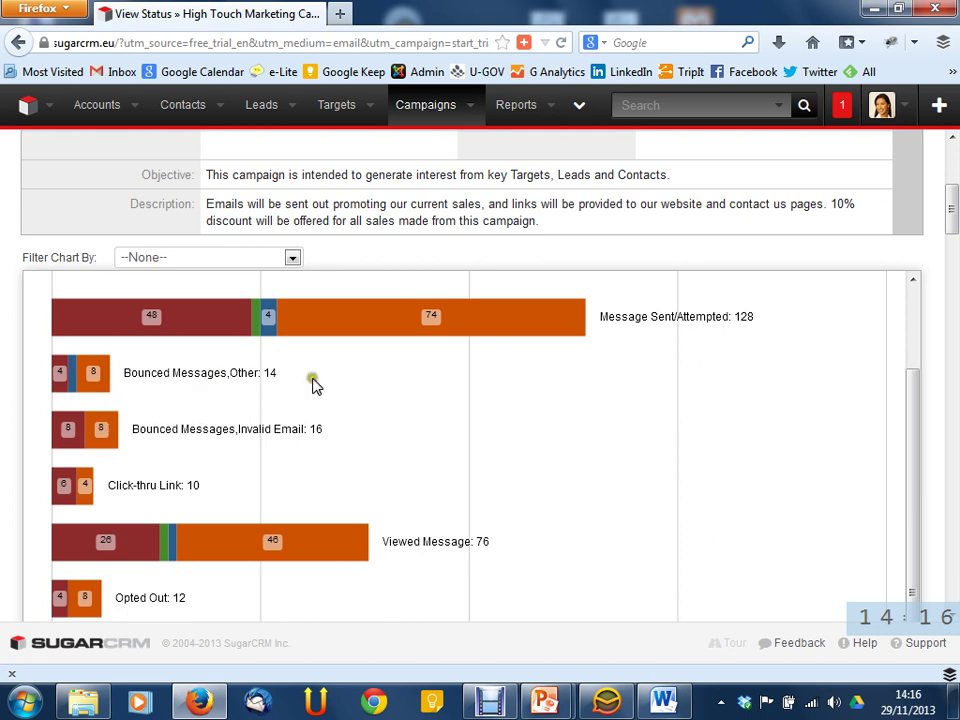
scroll(313, 385, "down", 2)
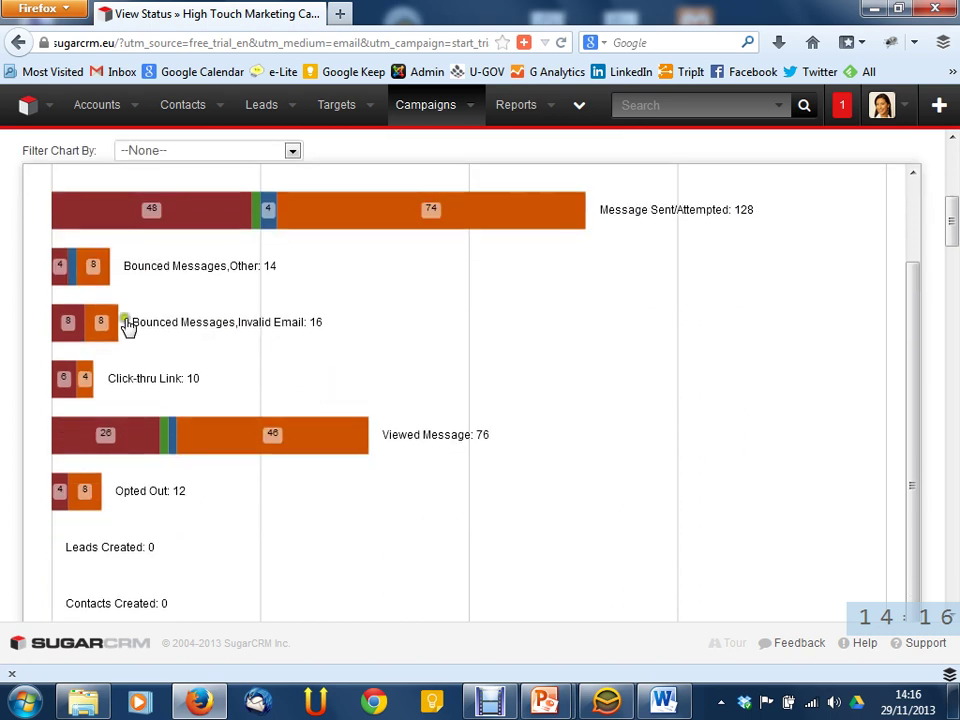
scroll(272, 330, "down", 2)
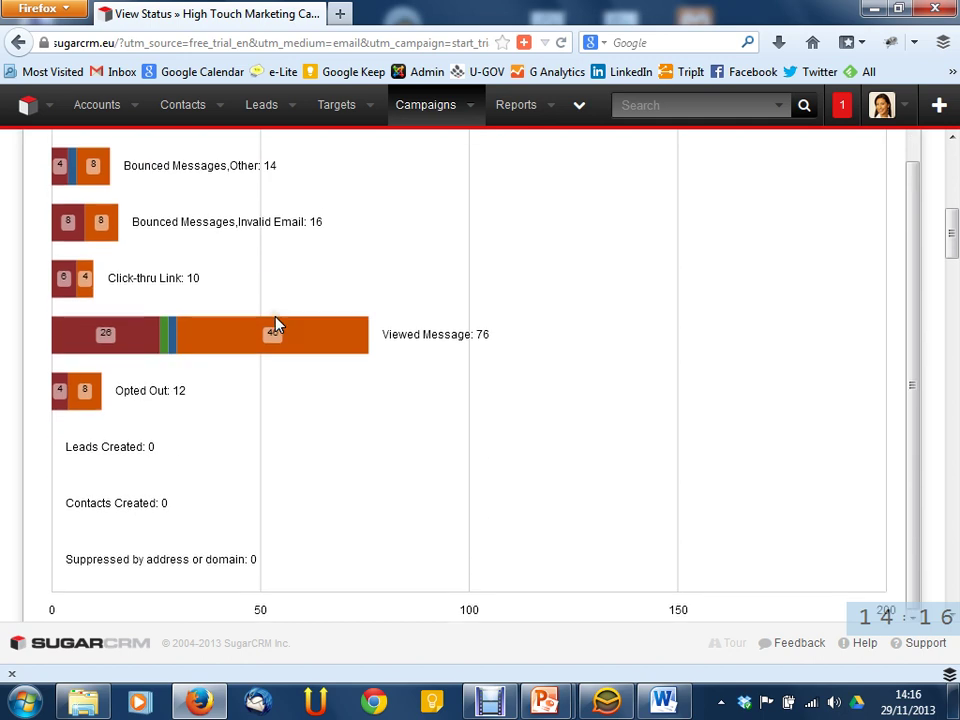
mouse_move(64, 284)
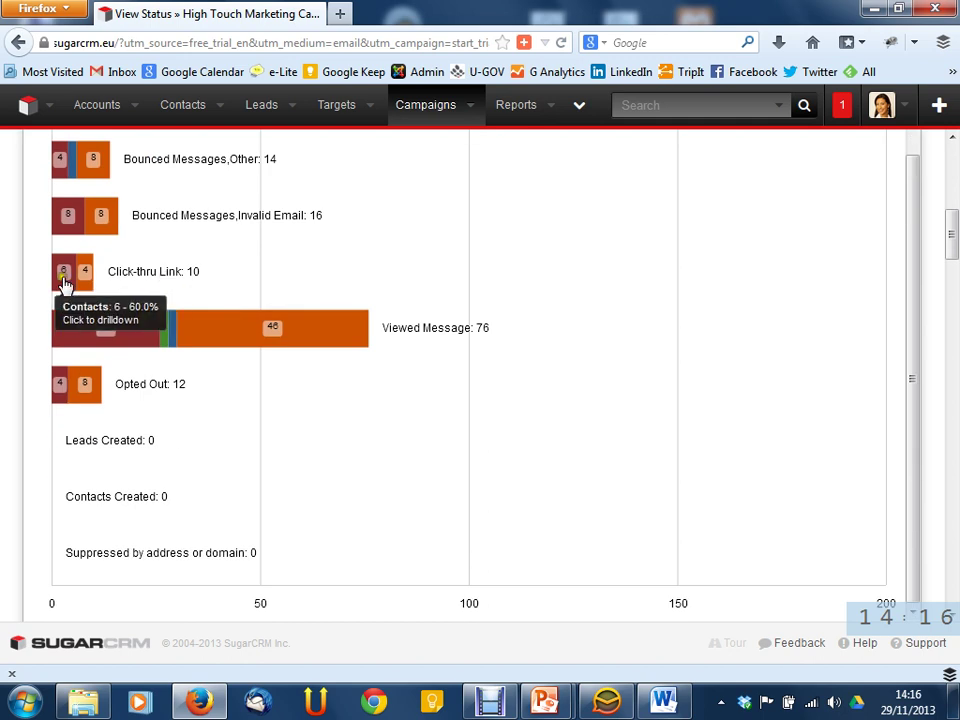
mouse_move(291, 333)
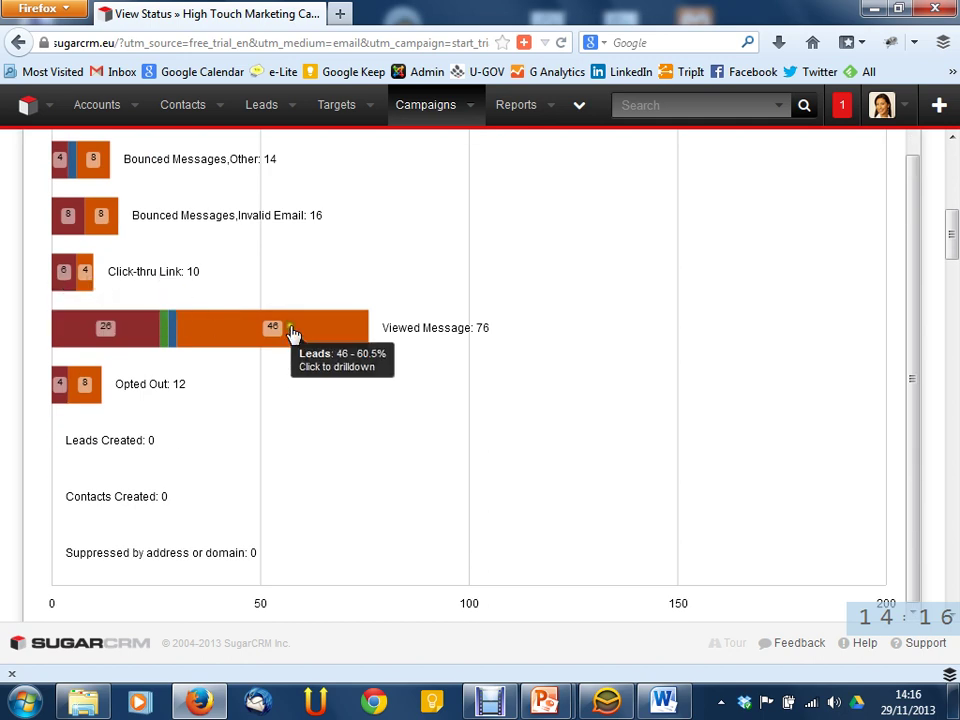
mouse_move(137, 336)
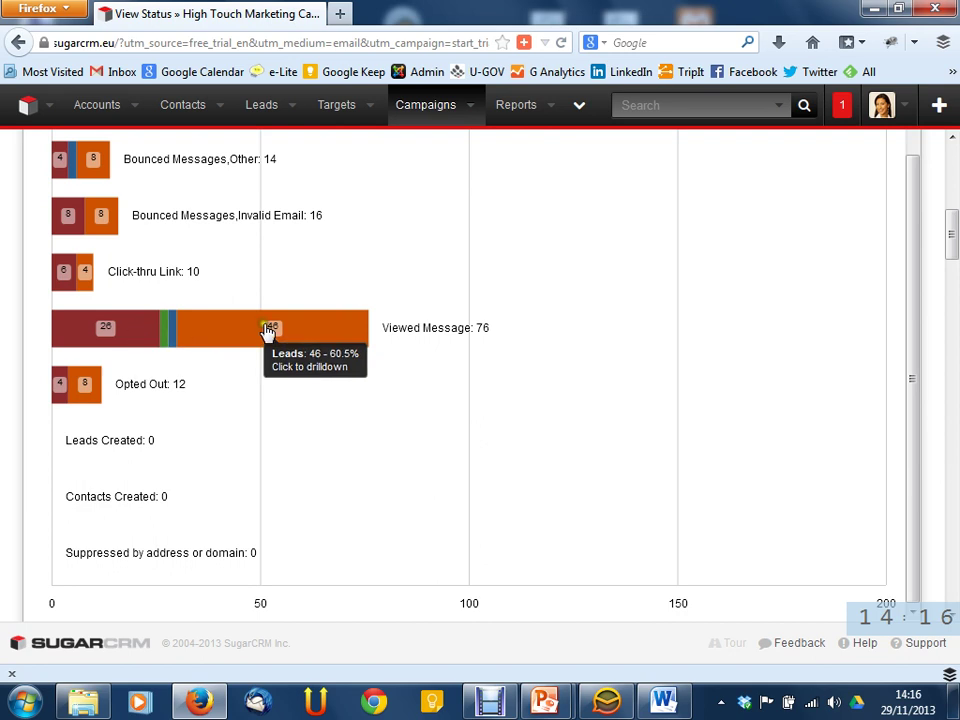
mouse_move(57, 392)
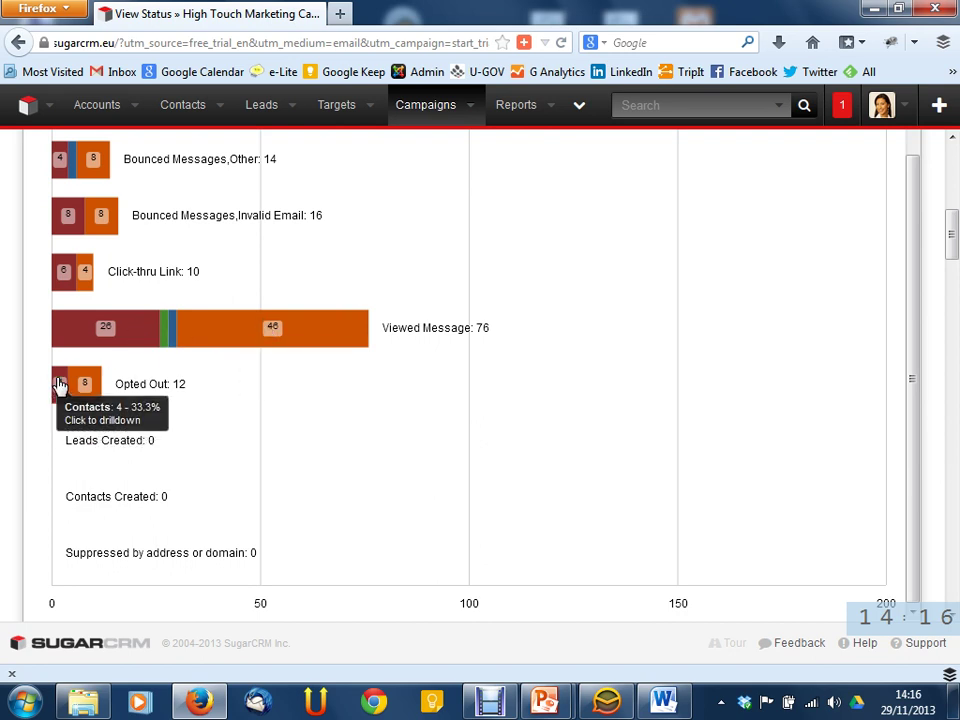
- Inspect the campaign's Message Queue, Message Sent/Attempted and Viewed Message recipient lists below the response chart
scroll(444, 388, "down", 5)
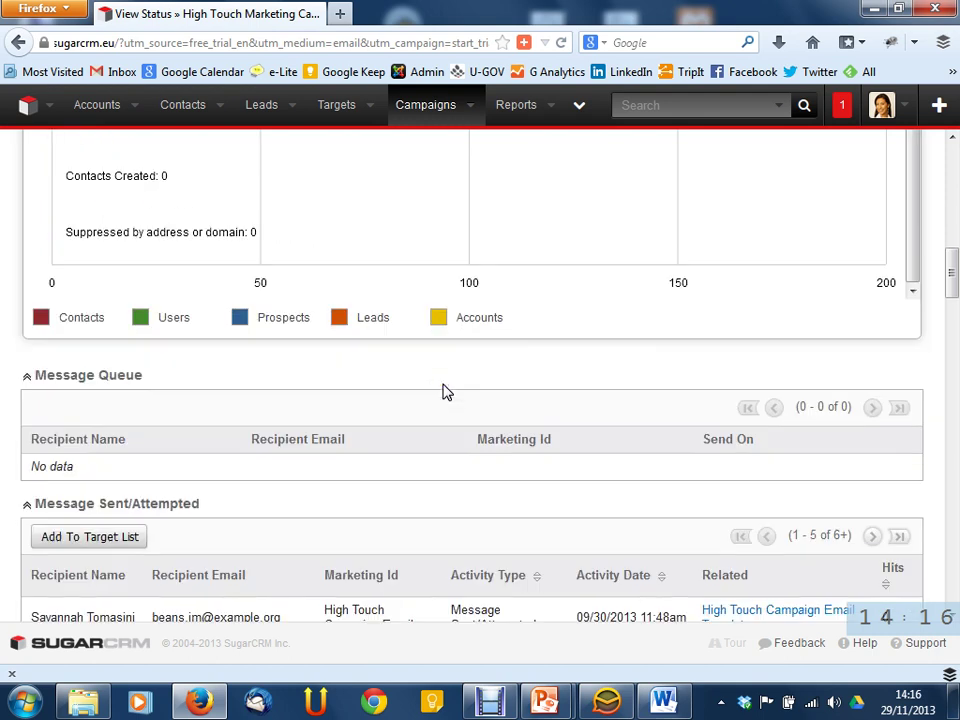
scroll(443, 383, "down", 3)
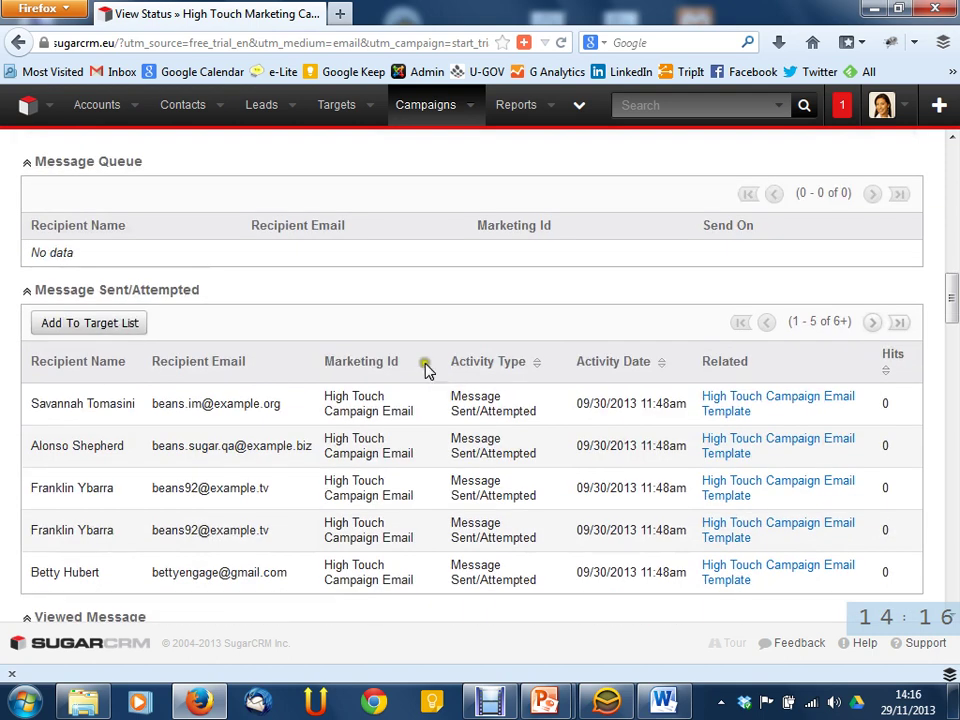
scroll(275, 375, "down", 3)
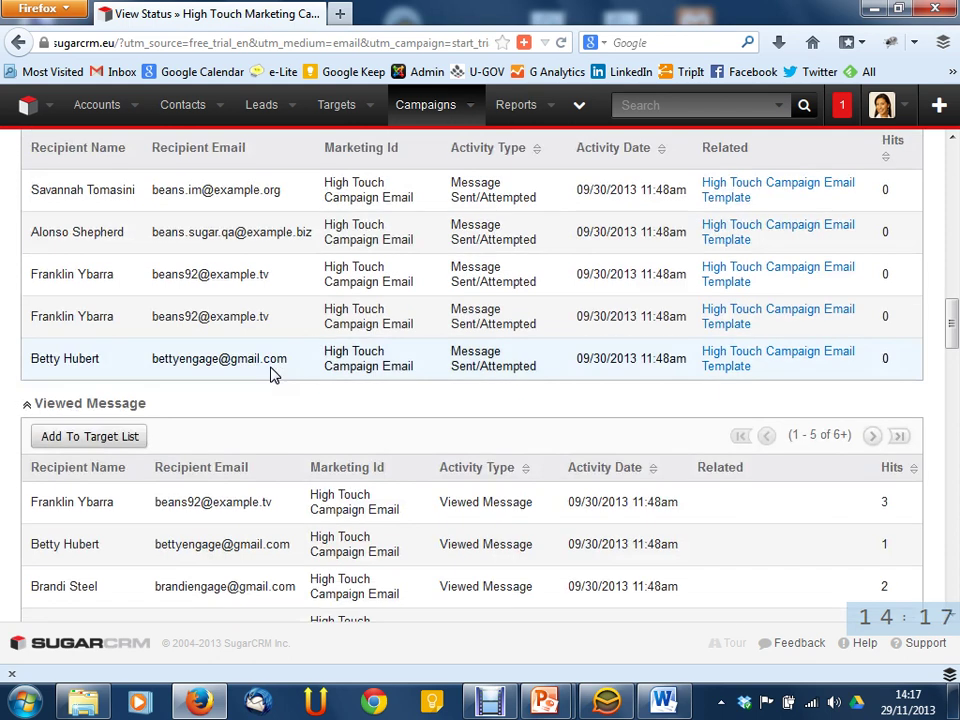
scroll(275, 375, "up", 10)
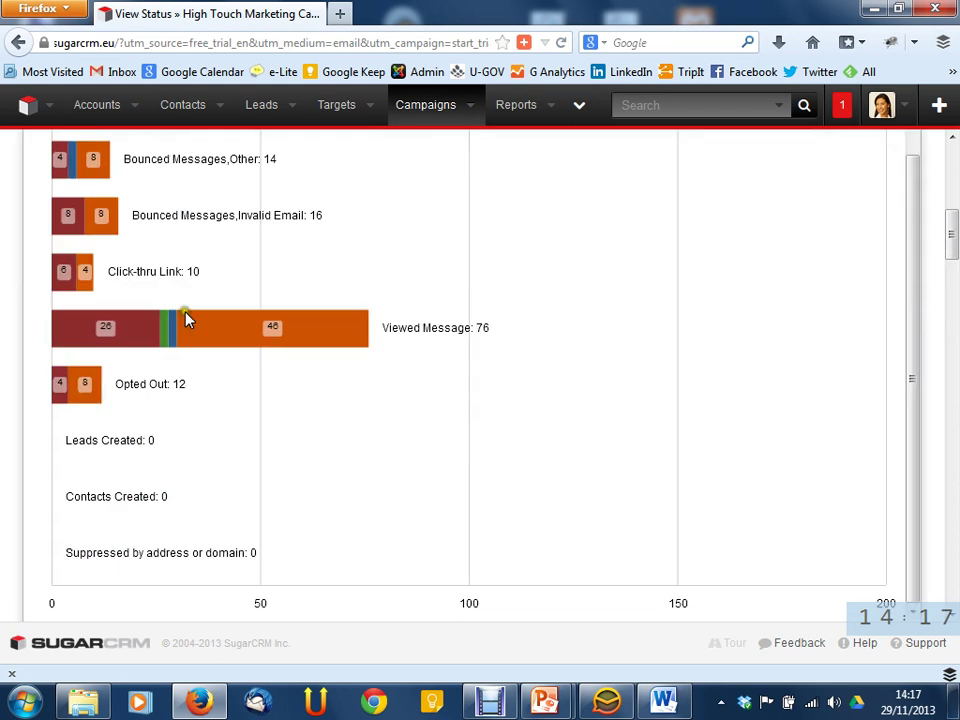
scroll(288, 294, "down", 6)
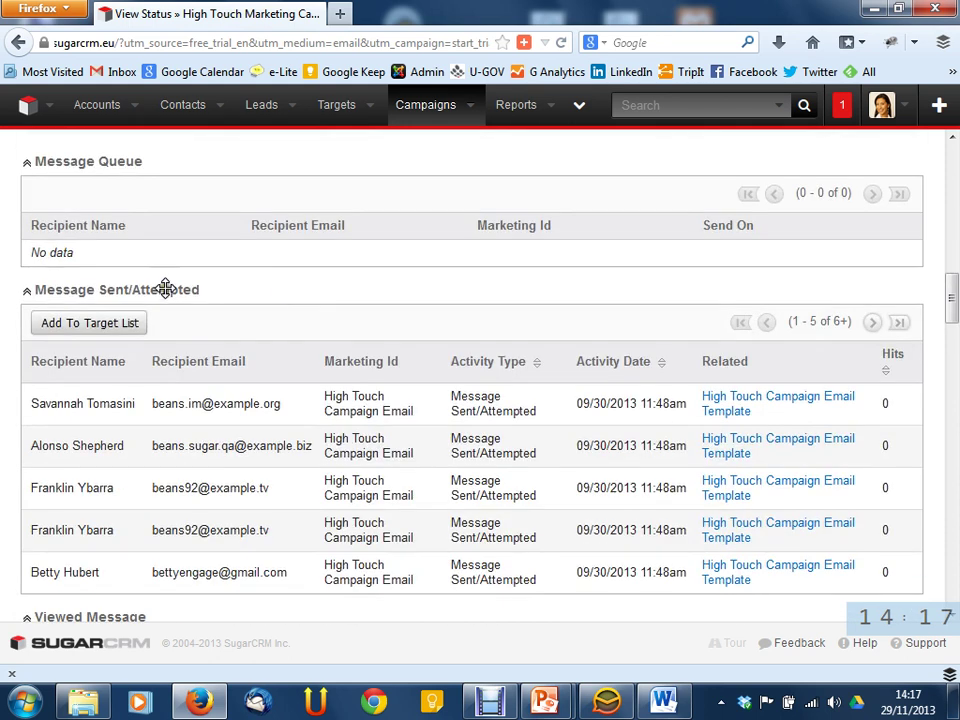
left_click(274, 361)
scroll(290, 365, "down", 3)
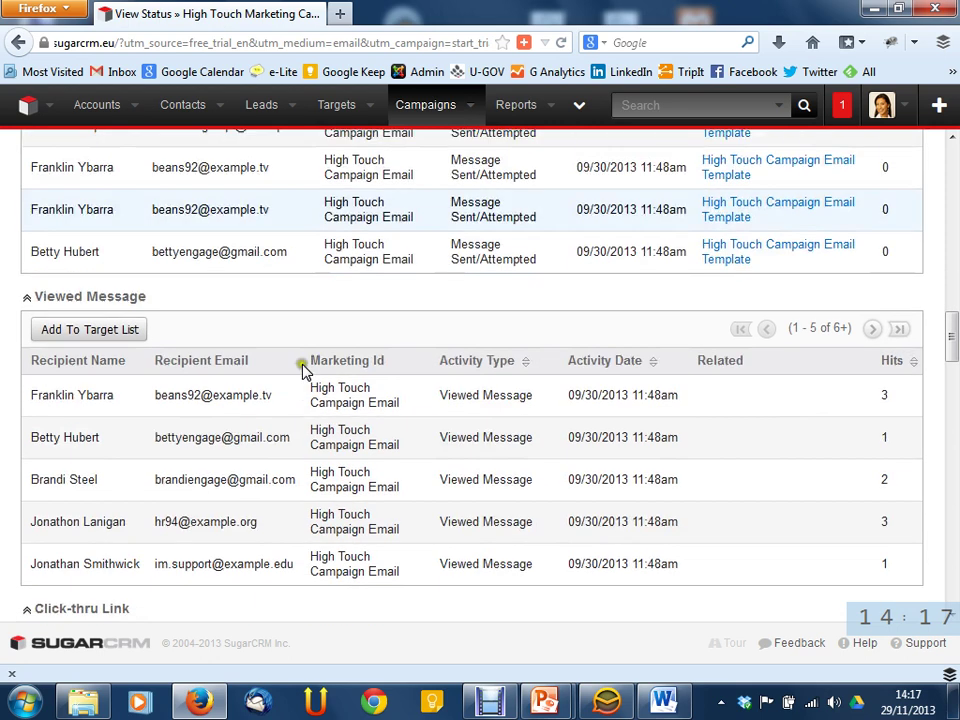
scroll(411, 204, "down", 1)
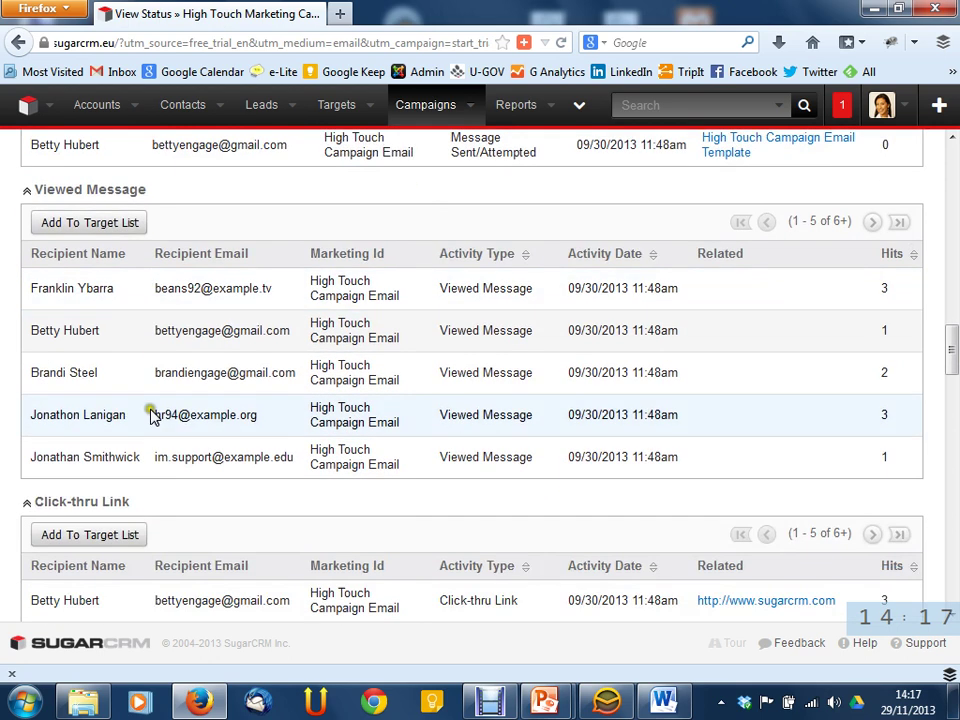
- Inspect the Click-thru Link, Leads Created, Contacts Created and Bounced Messages lists, including their option for adding recipients to a target list
scroll(150, 414, "down", 4)
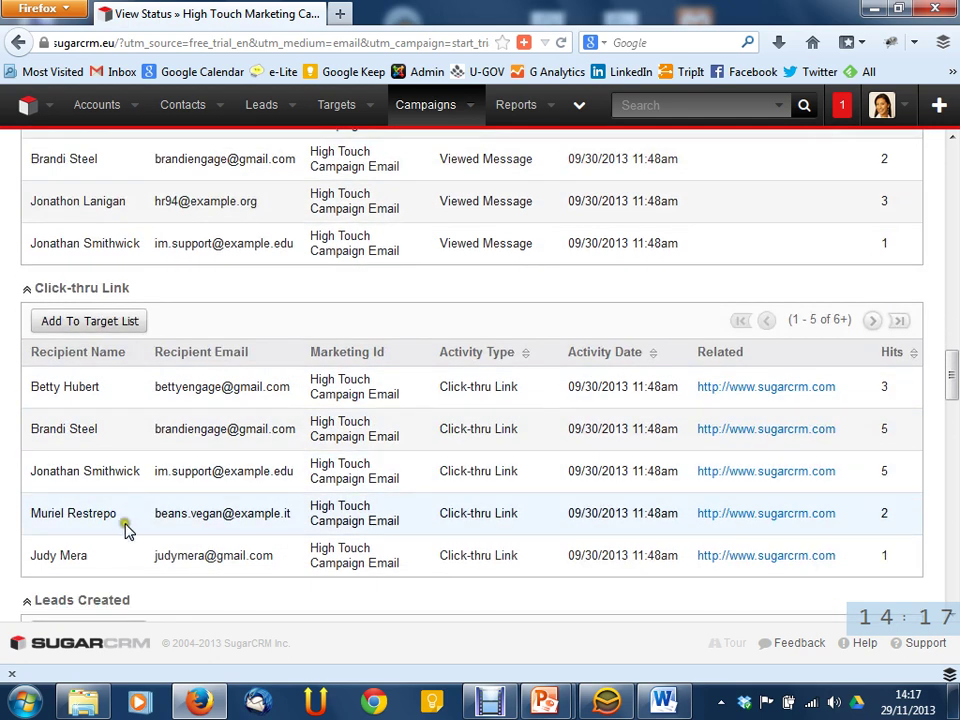
scroll(126, 528, "down", 5)
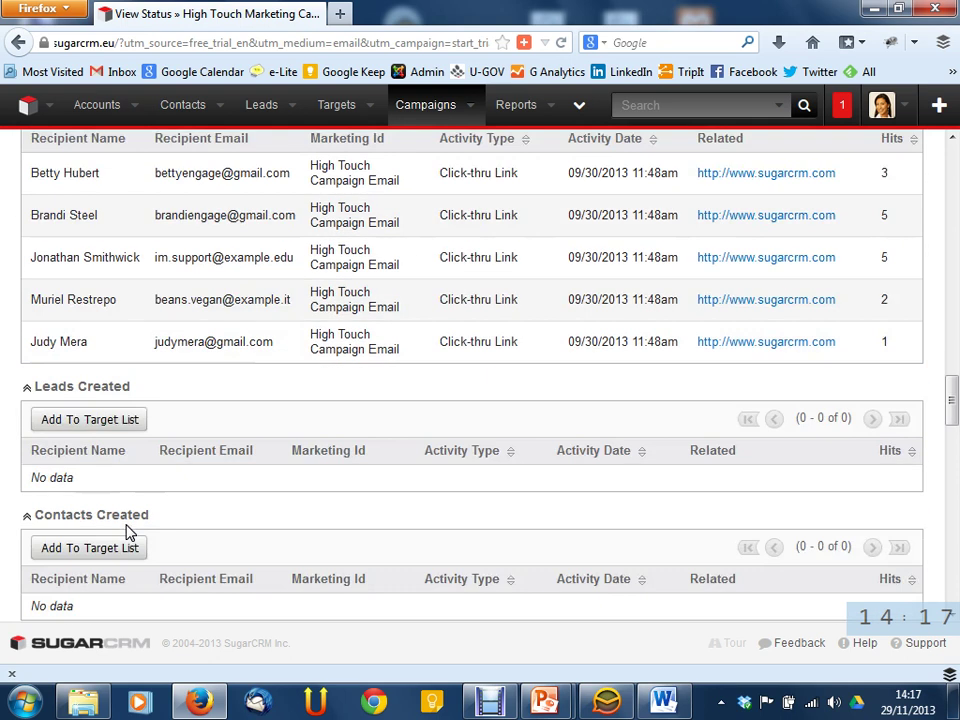
scroll(130, 508, "down", 3)
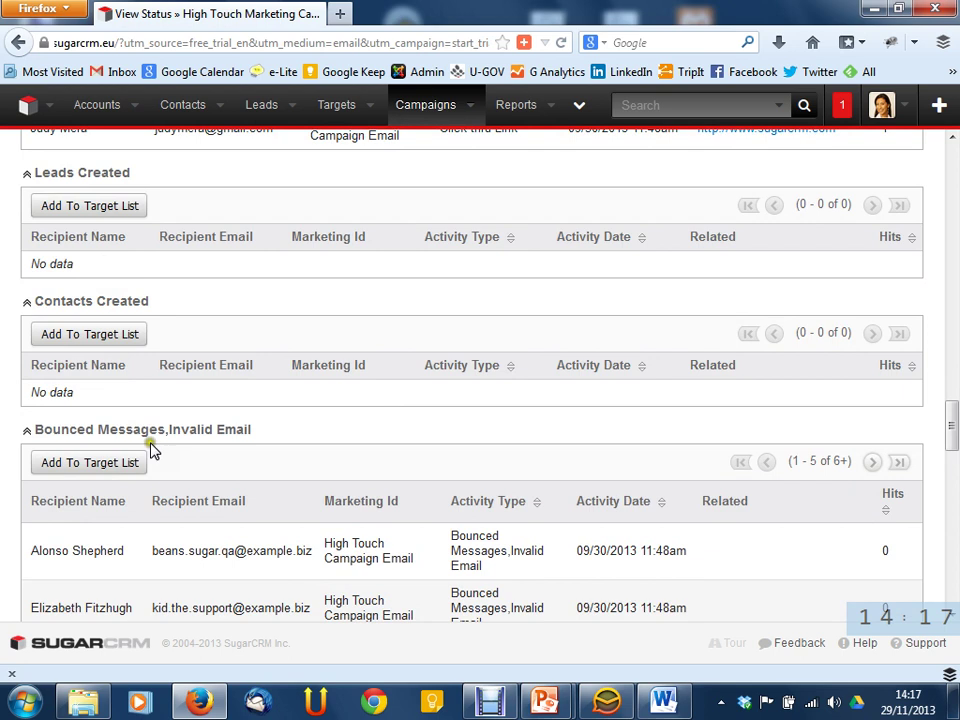
scroll(265, 440, "up", 1)
scroll(265, 440, "up", 10)
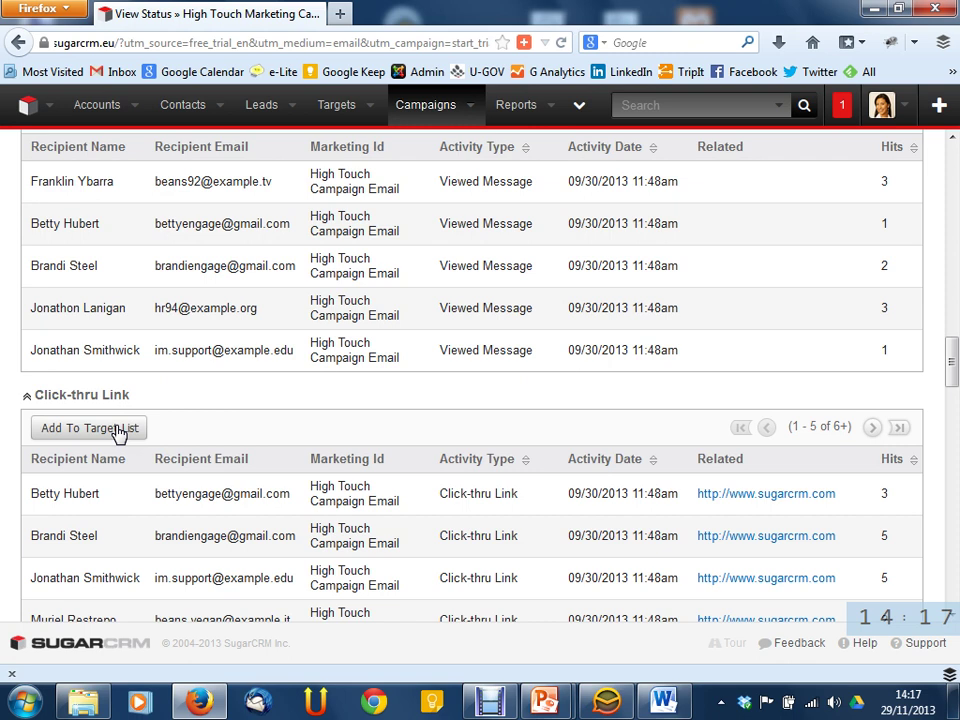
scroll(160, 445, "down", 2)
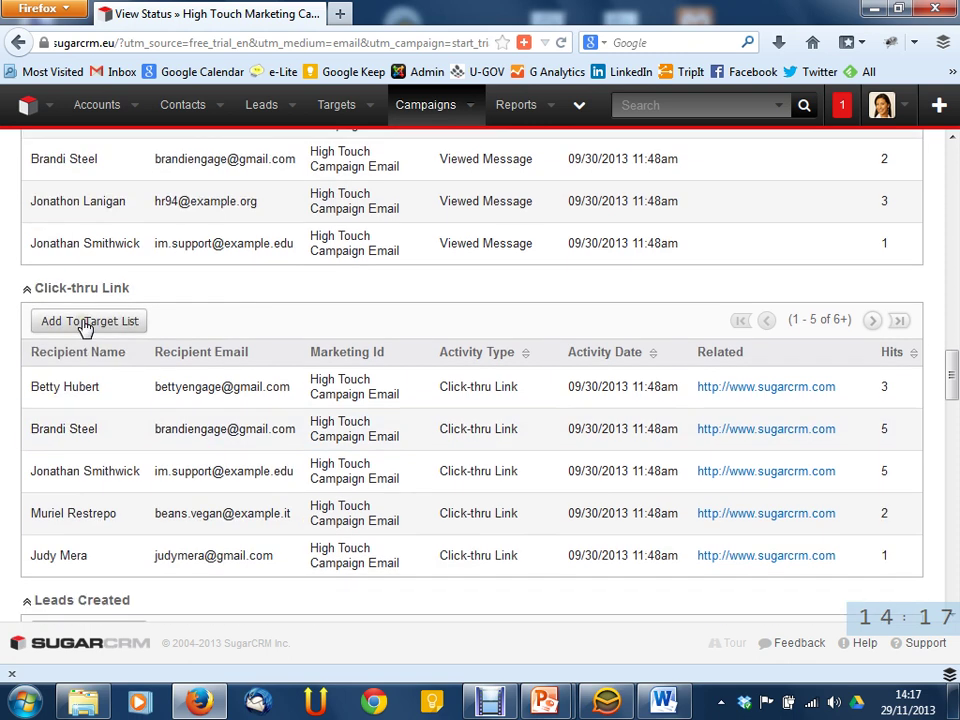
scroll(60, 325, "down", 10)
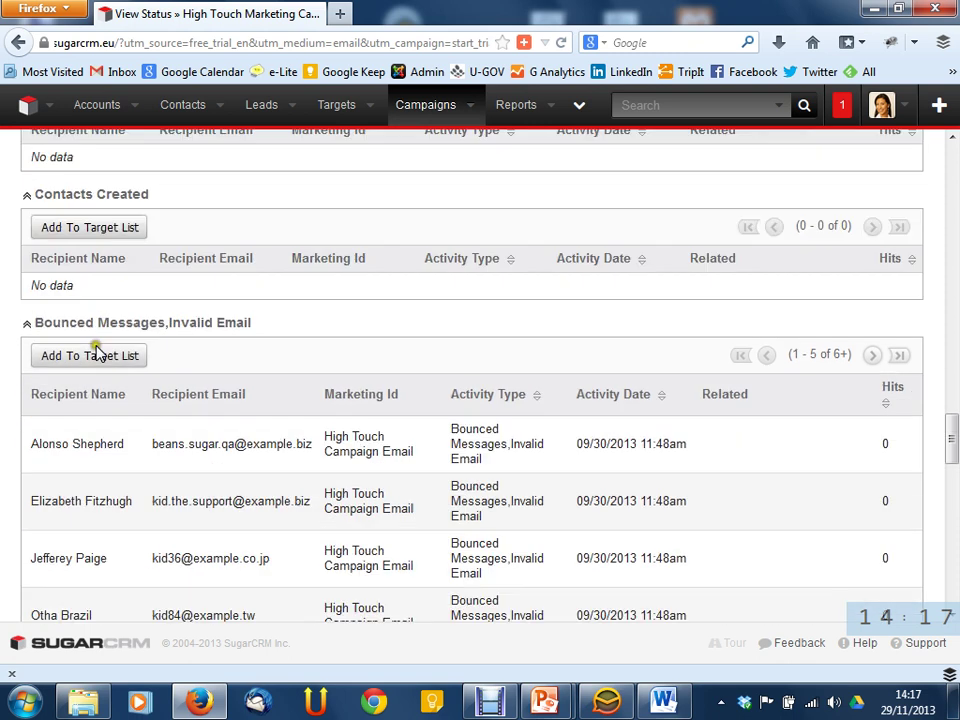
scroll(237, 470, "down", 10)
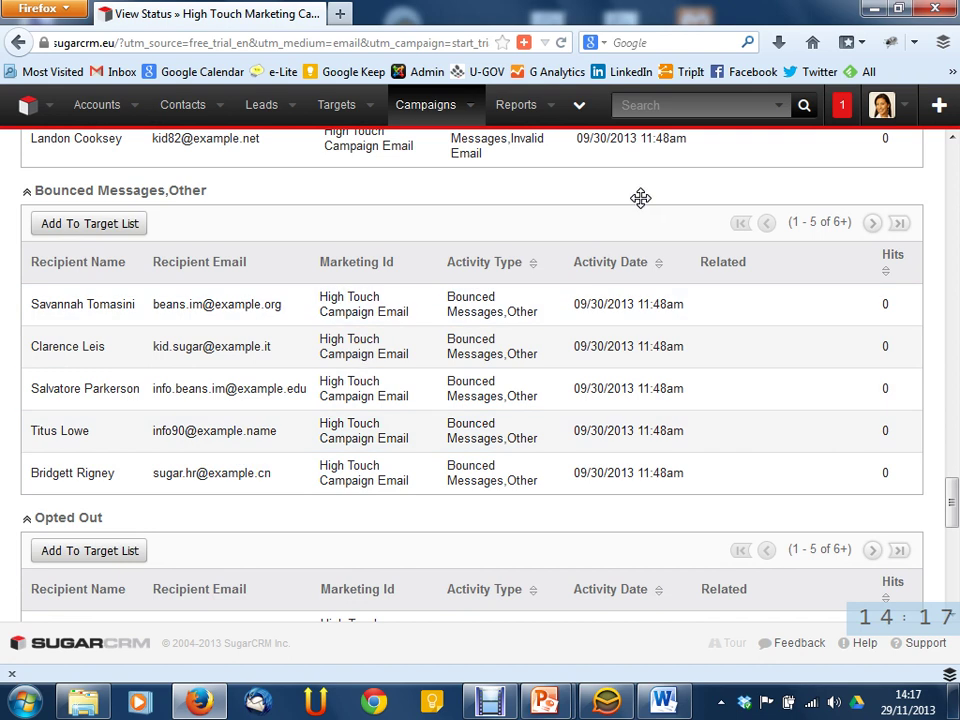
- Log out and switch to the Vice President of Support persona
left_click(905, 103)
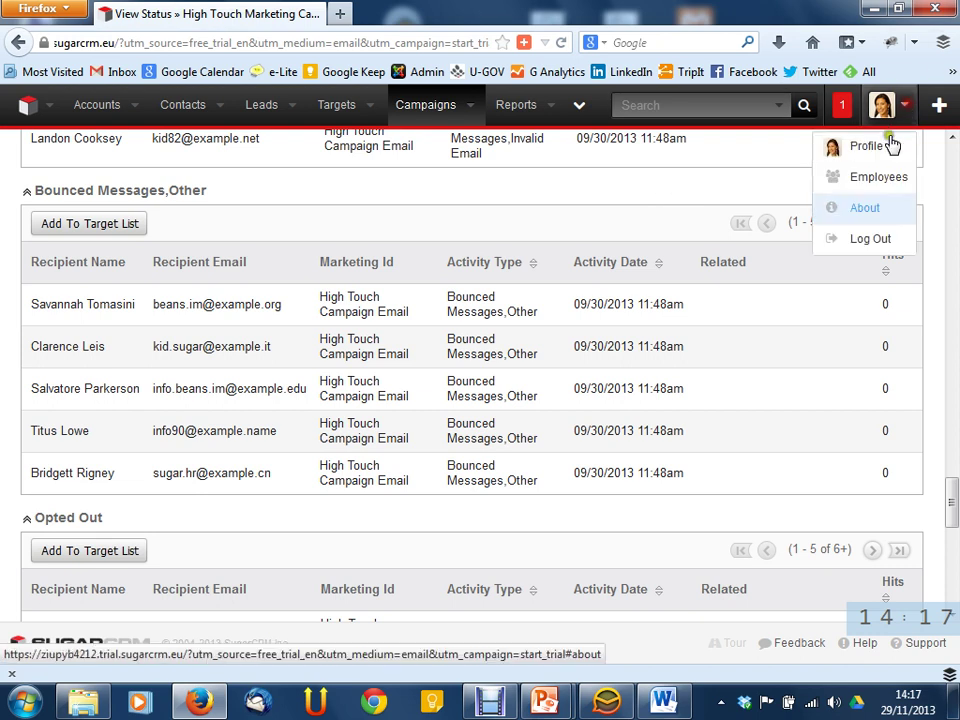
left_click(872, 238)
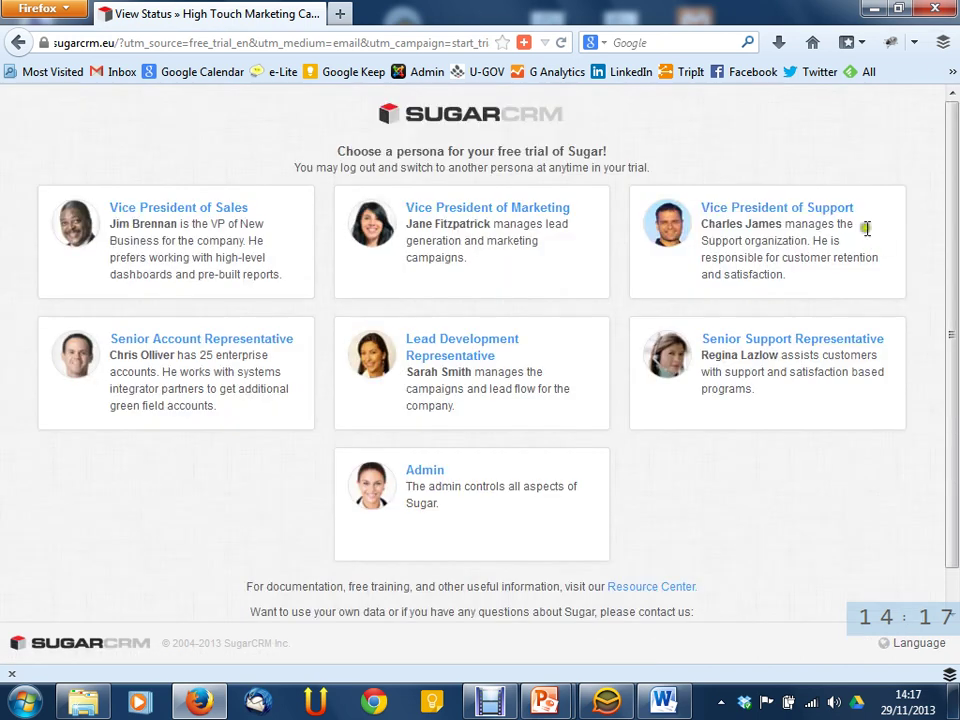
left_click(812, 219)
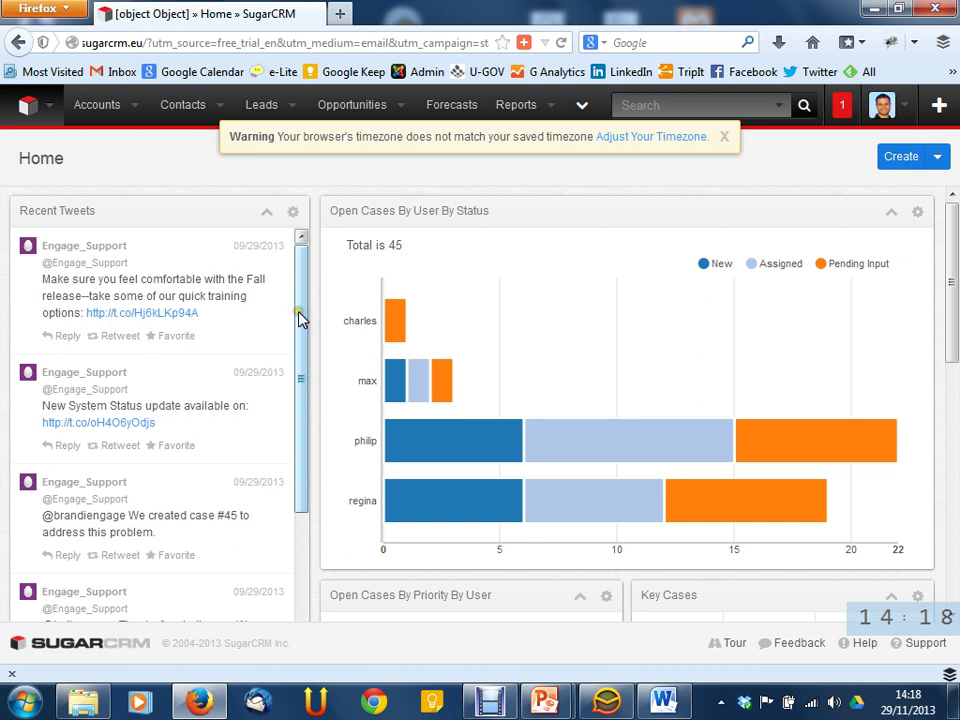
- Examine the support persona's home page, including the recent tweets, contacts, key cases and the open cases charts by status and priority
left_click_drag(302, 318, 284, 259)
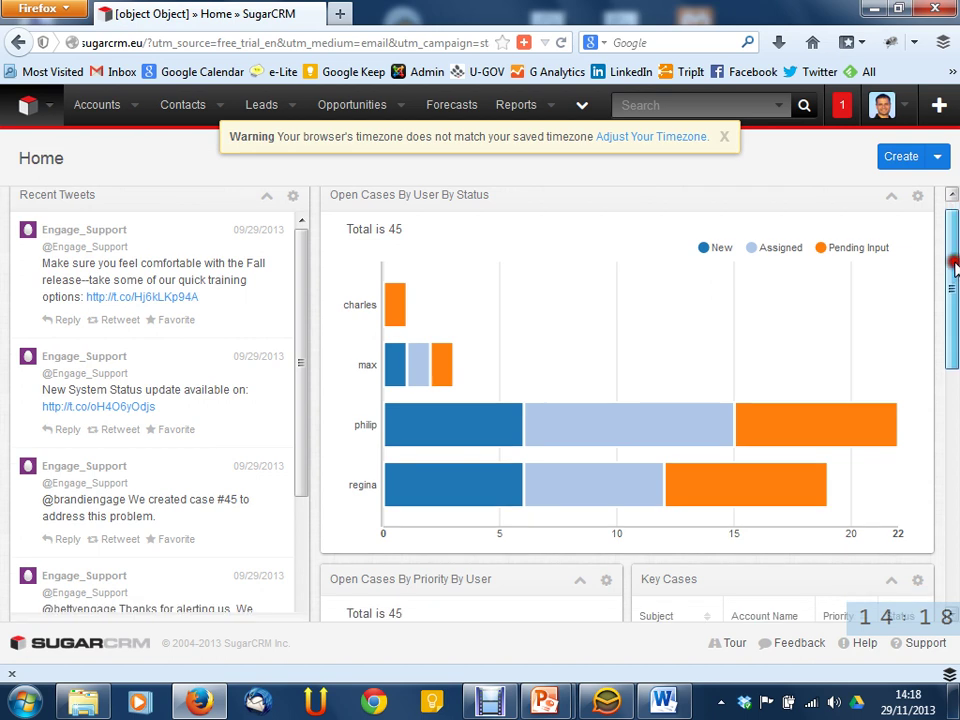
left_click(301, 355)
left_click(305, 532)
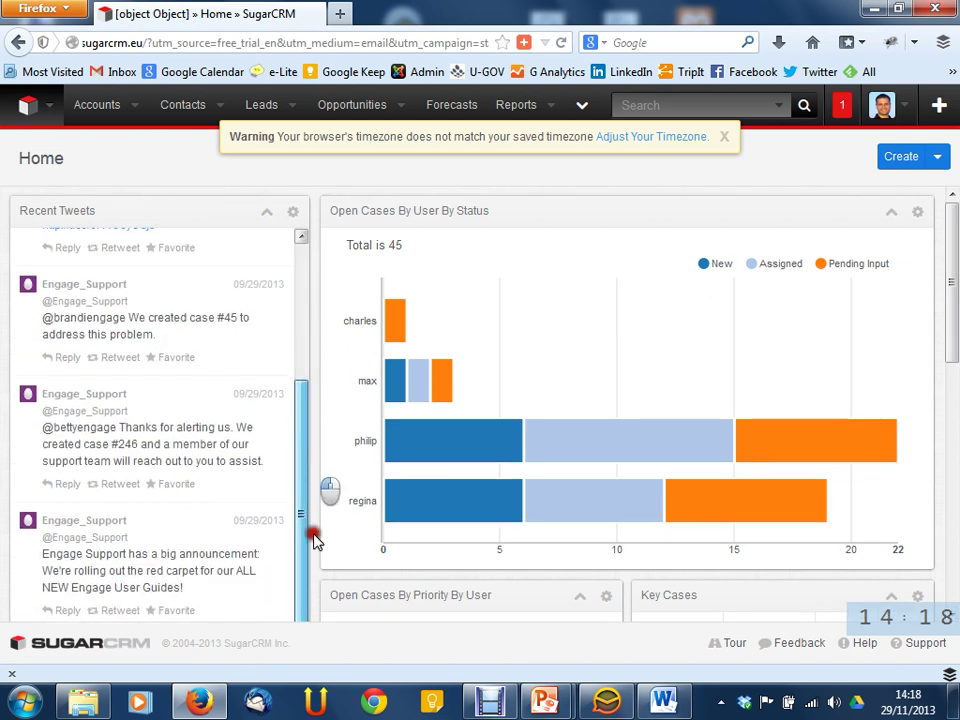
scroll(266, 429, "down", 4)
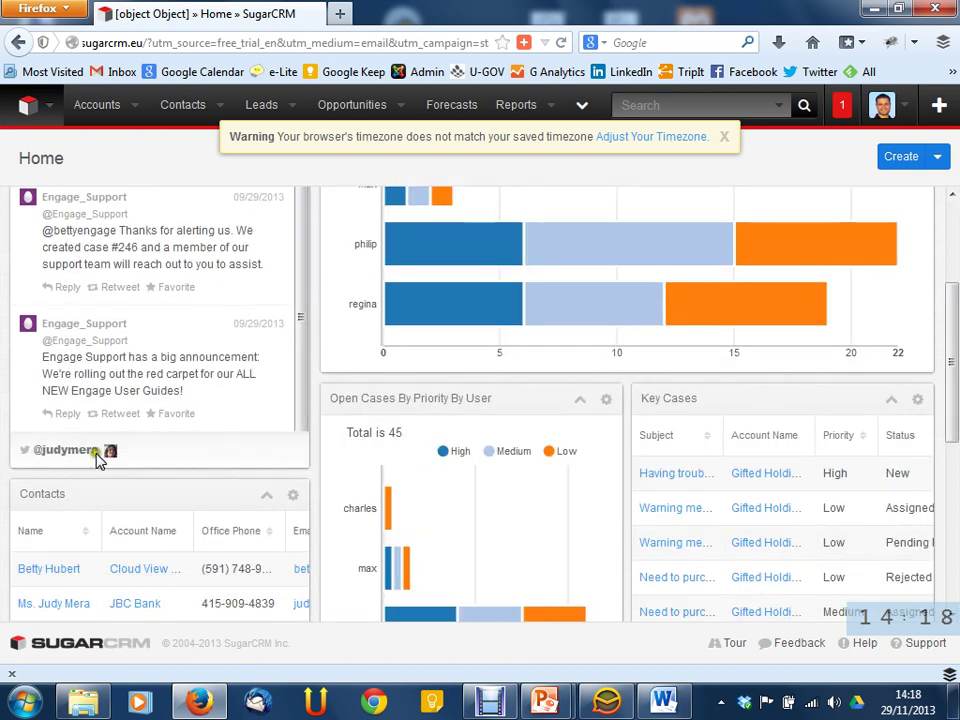
scroll(274, 418, "up", 3)
scroll(317, 388, "up", 3)
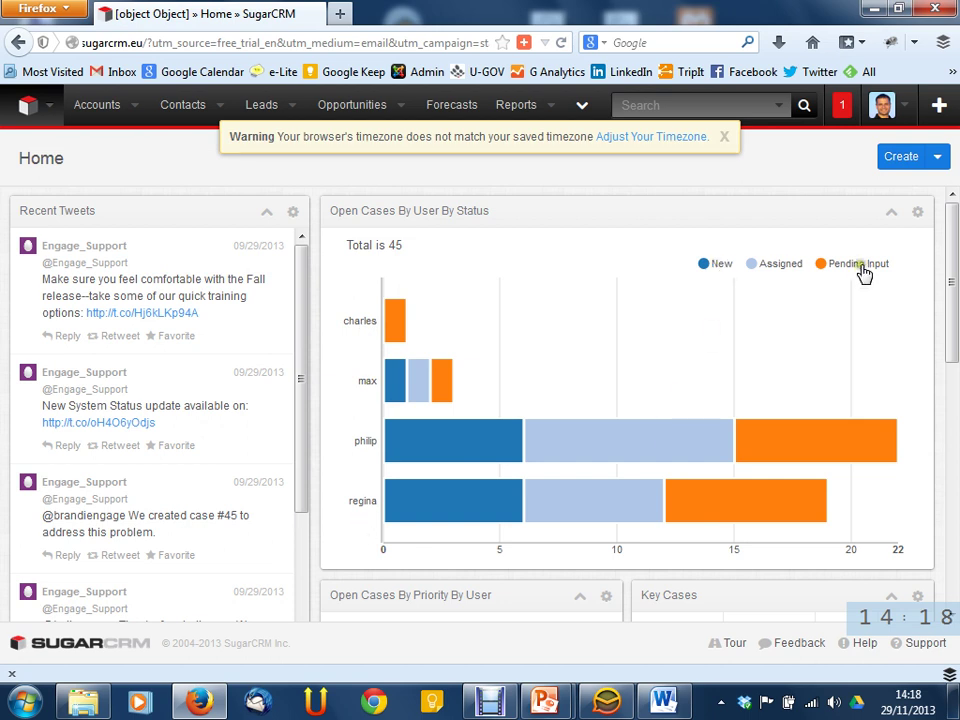
- Examine individual bars in the open cases by status chart, the cases by priority chart, and the Key Cases and Key Accounts lists
mouse_move(606, 467)
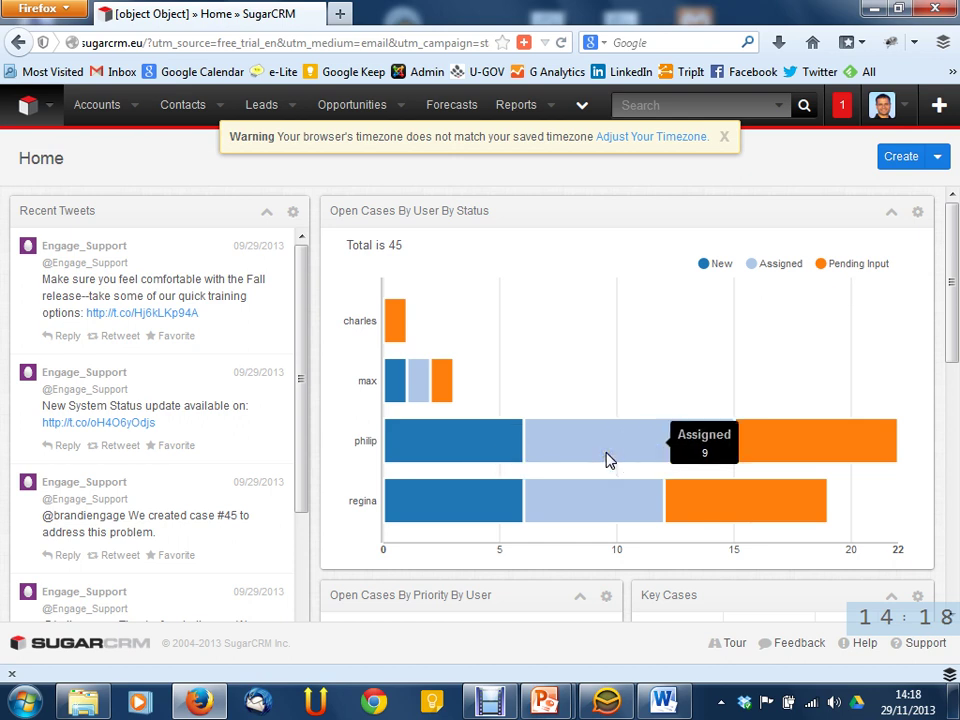
mouse_move(805, 458)
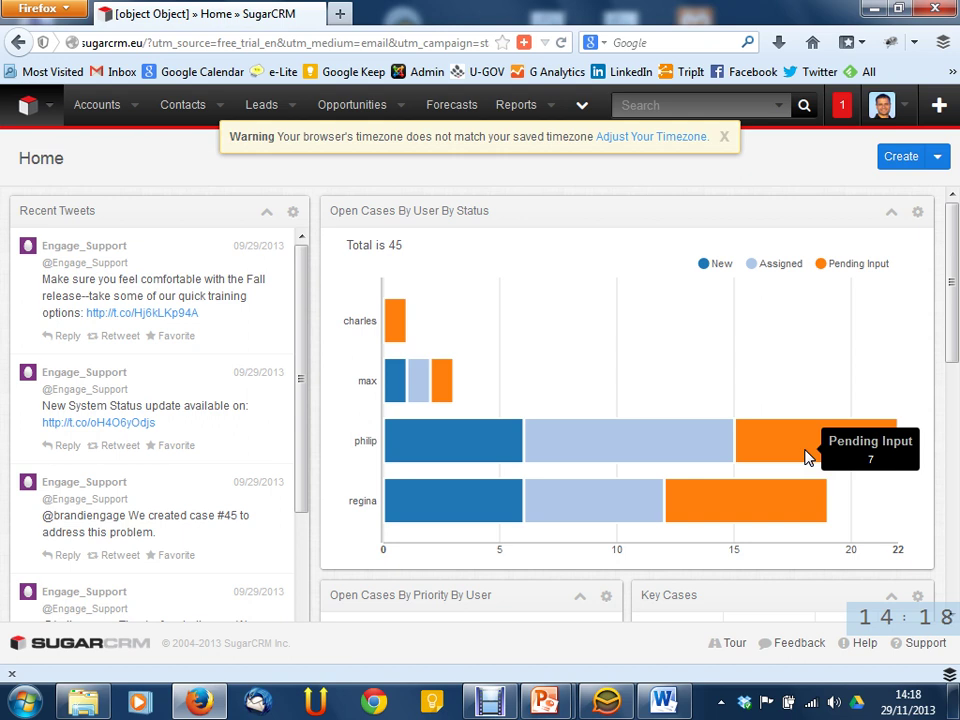
scroll(808, 456, "down", 5)
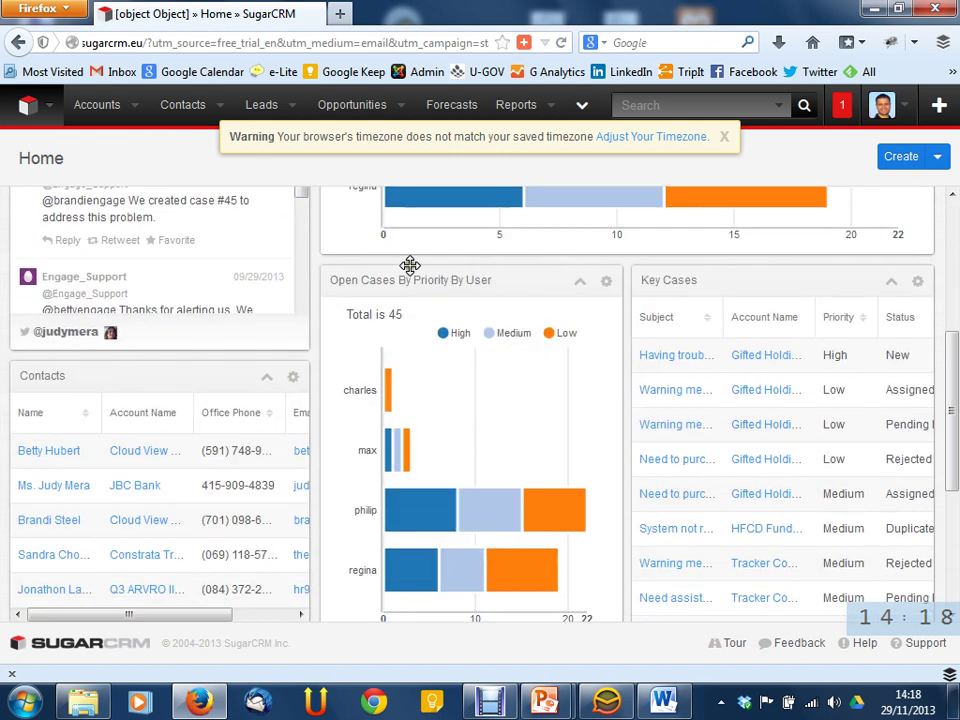
scroll(420, 289, "down", 1)
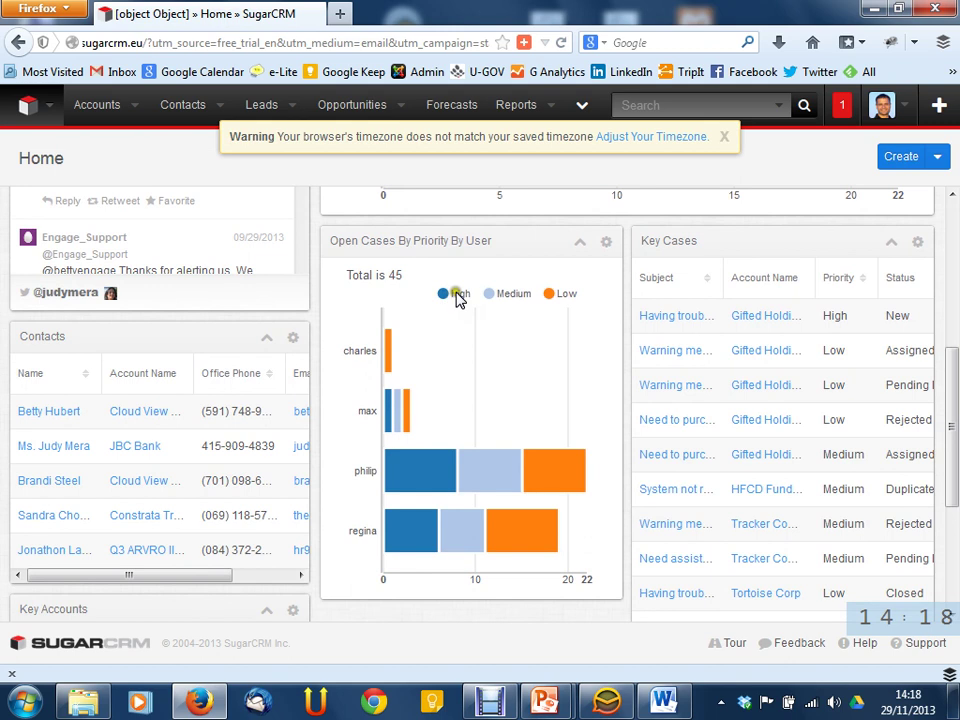
scroll(536, 300, "down", 2)
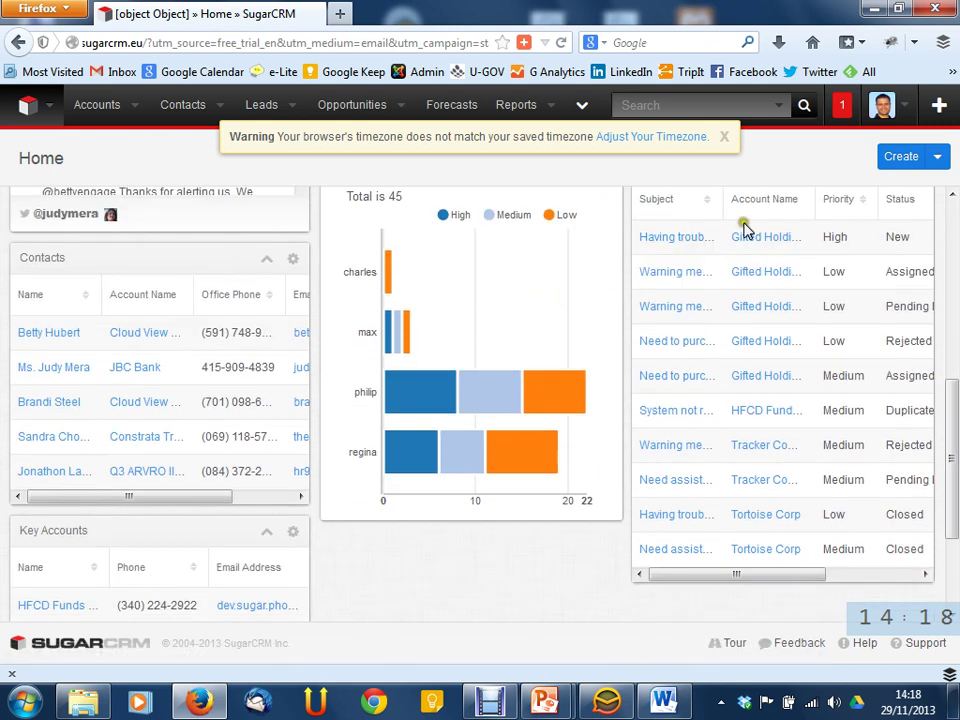
scroll(651, 232, "up", 1)
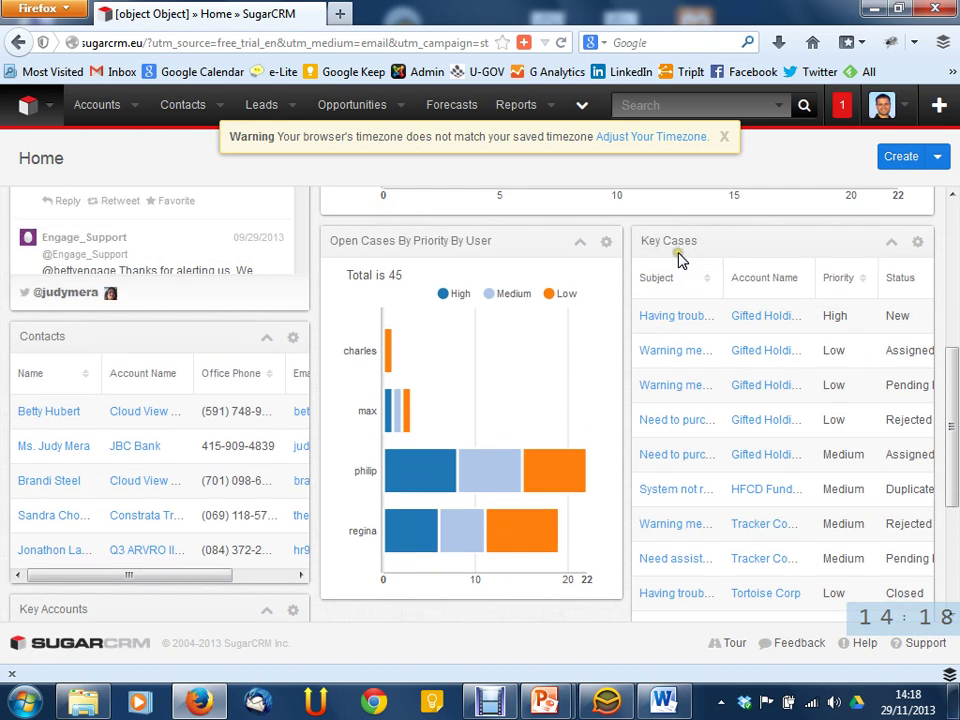
left_click_drag(943, 375, 955, 483)
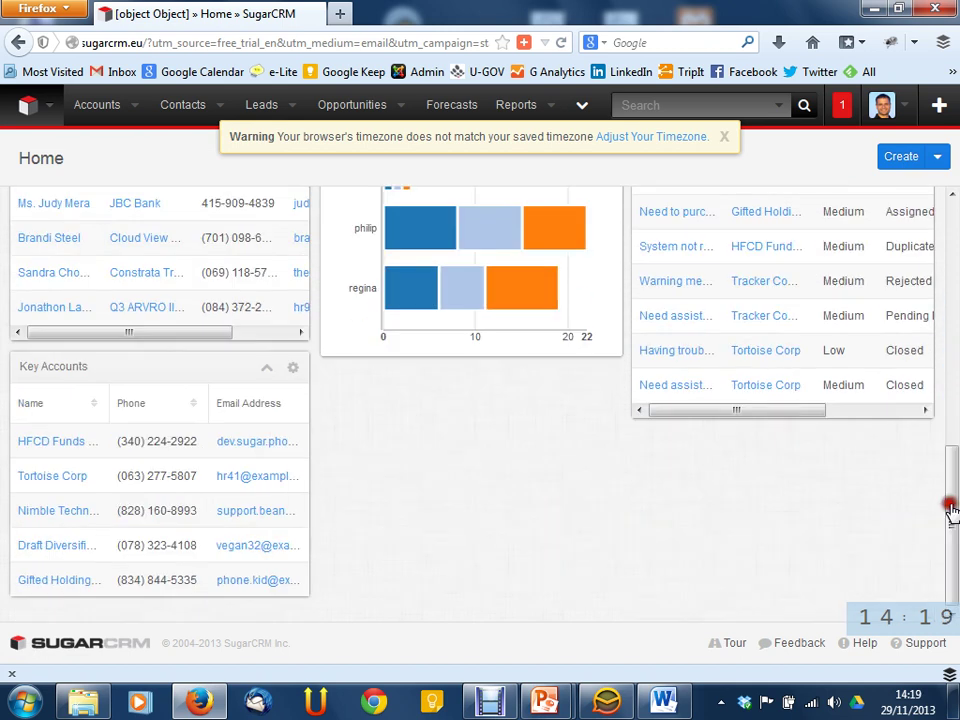
scroll(467, 444, "up", 5)
scroll(478, 428, "up", 1)
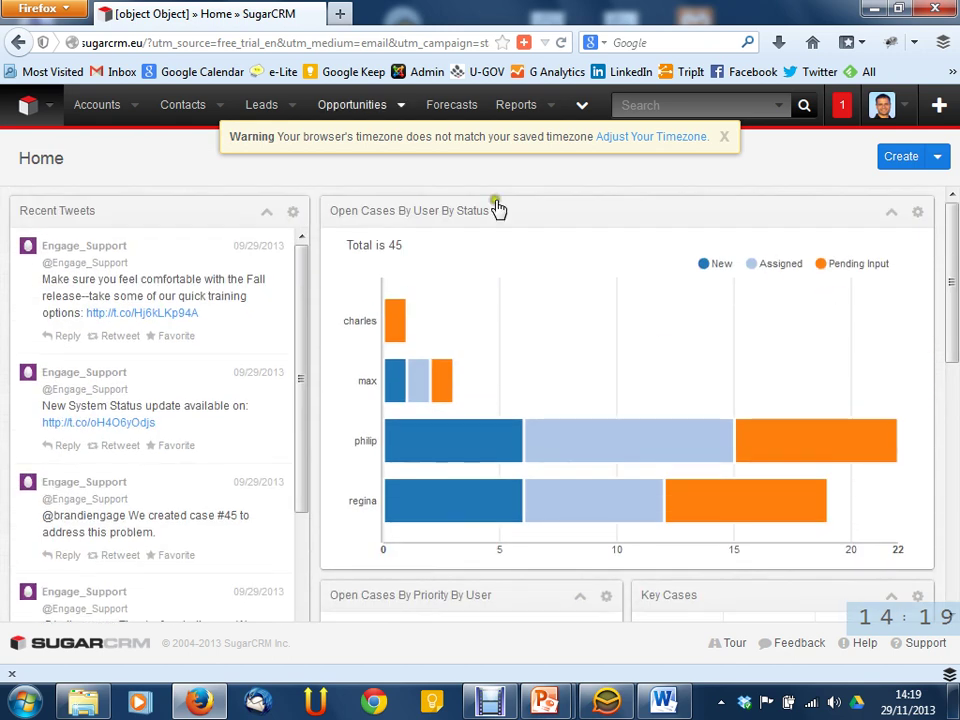
- Log out and switch to the Senior Support Representative persona, dismissing the timezone warning
left_click(905, 112)
left_click(886, 239)
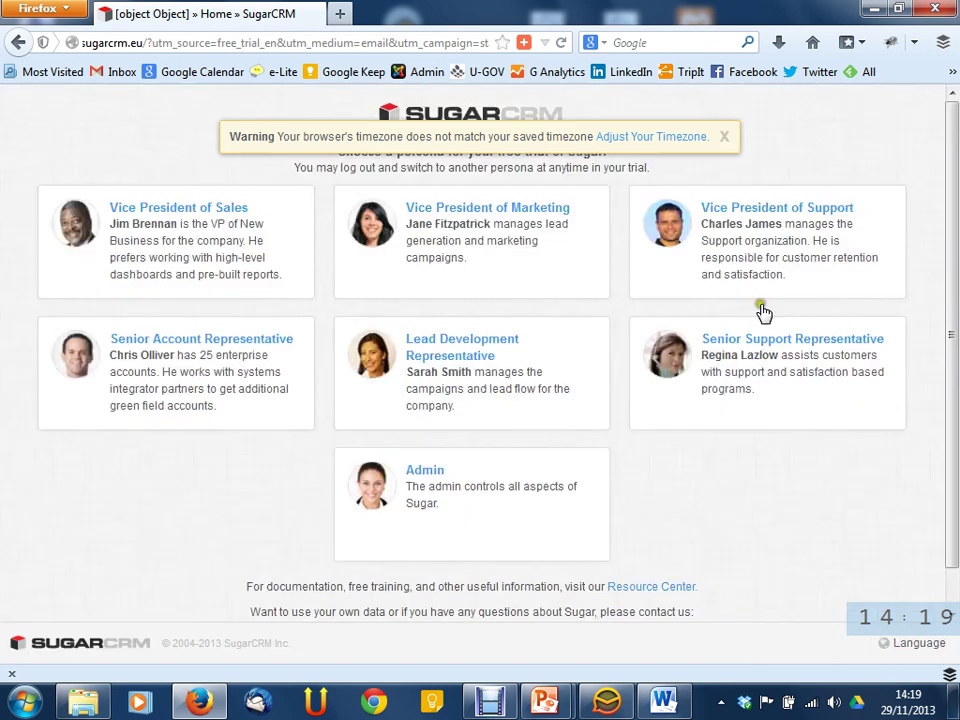
left_click(765, 341)
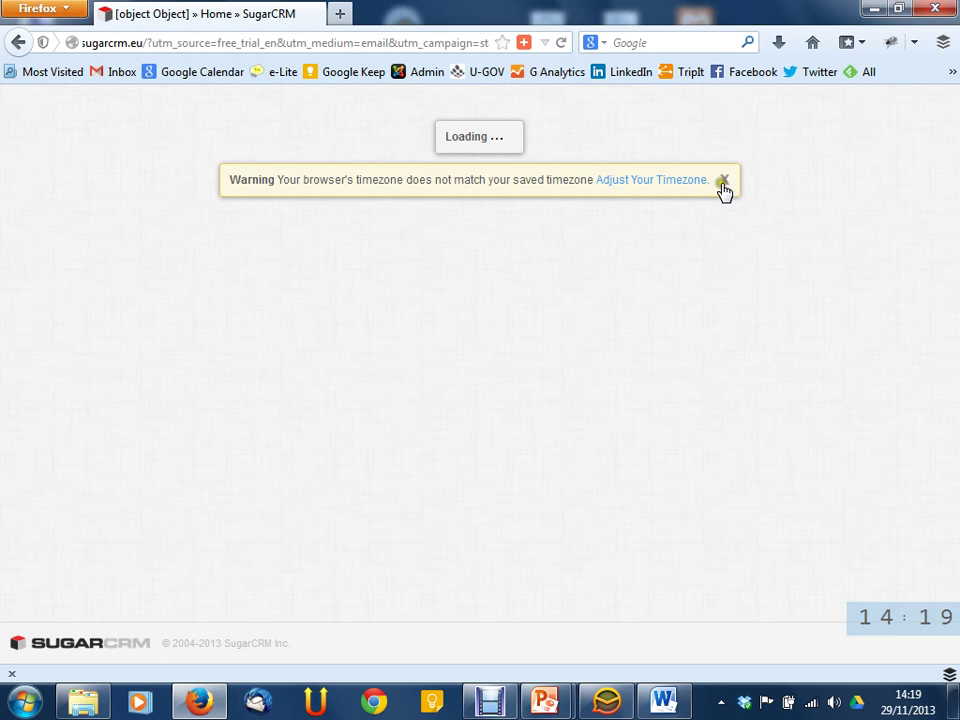
left_click(722, 181)
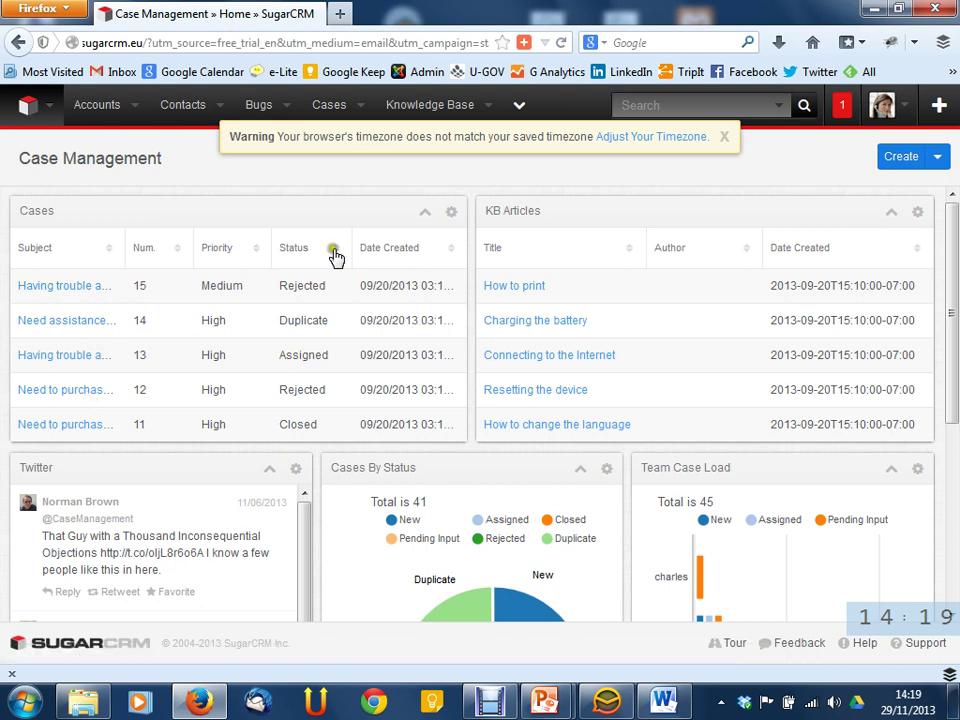
- Examine the Case Management dashboard's cases, KB articles, Twitter feed, Cases By Status chart and Team Case Load chart
scroll(313, 246, "down", 3)
scroll(315, 248, "down", 1)
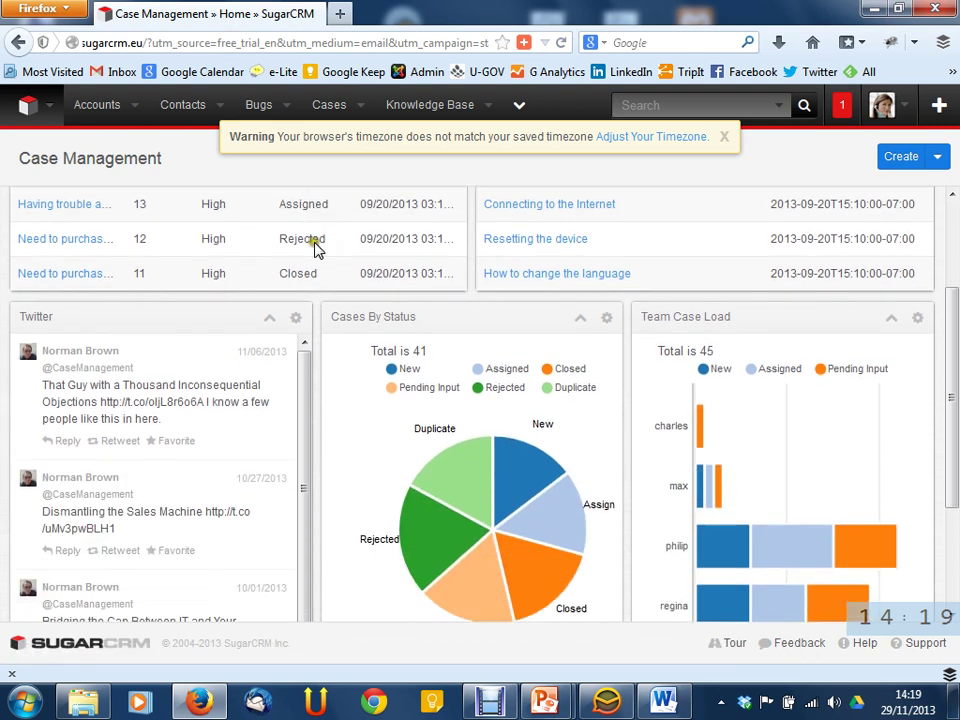
scroll(787, 438, "down", 1)
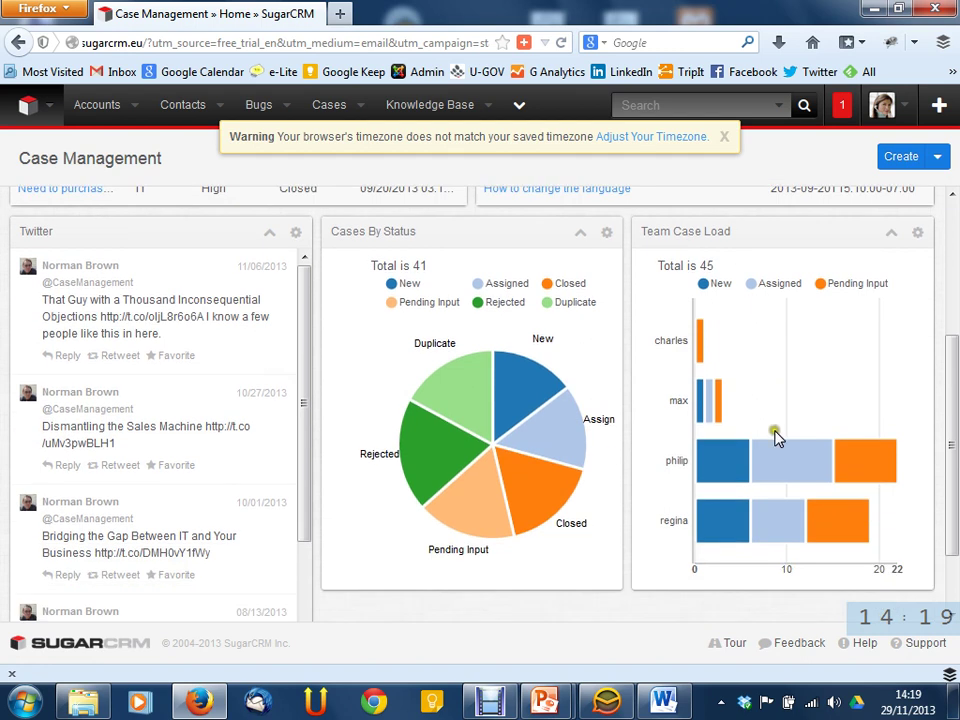
scroll(225, 365, "down", 2)
scroll(232, 362, "up", 10)
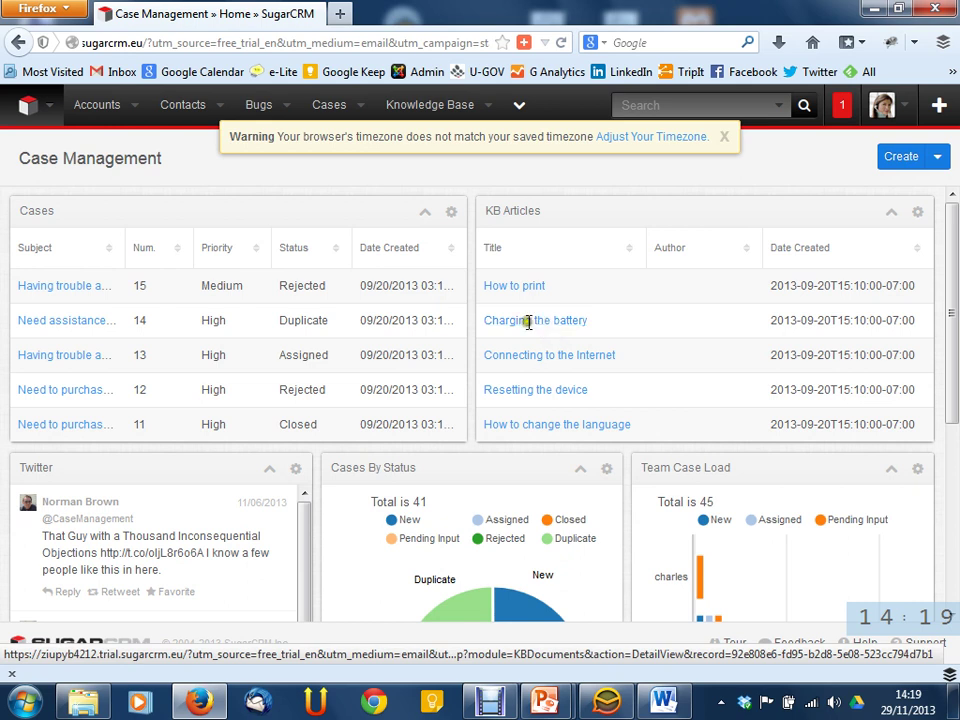
- Open case number 13 from the Cases list and dismiss the timezone warning to review the record
left_click(79, 356)
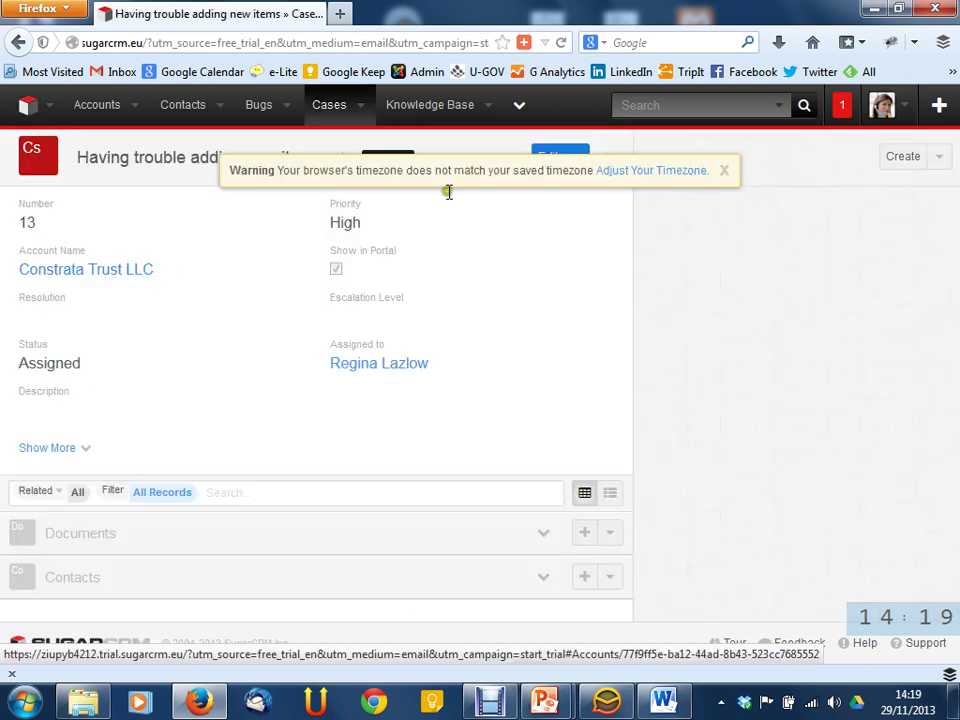
left_click(724, 172)
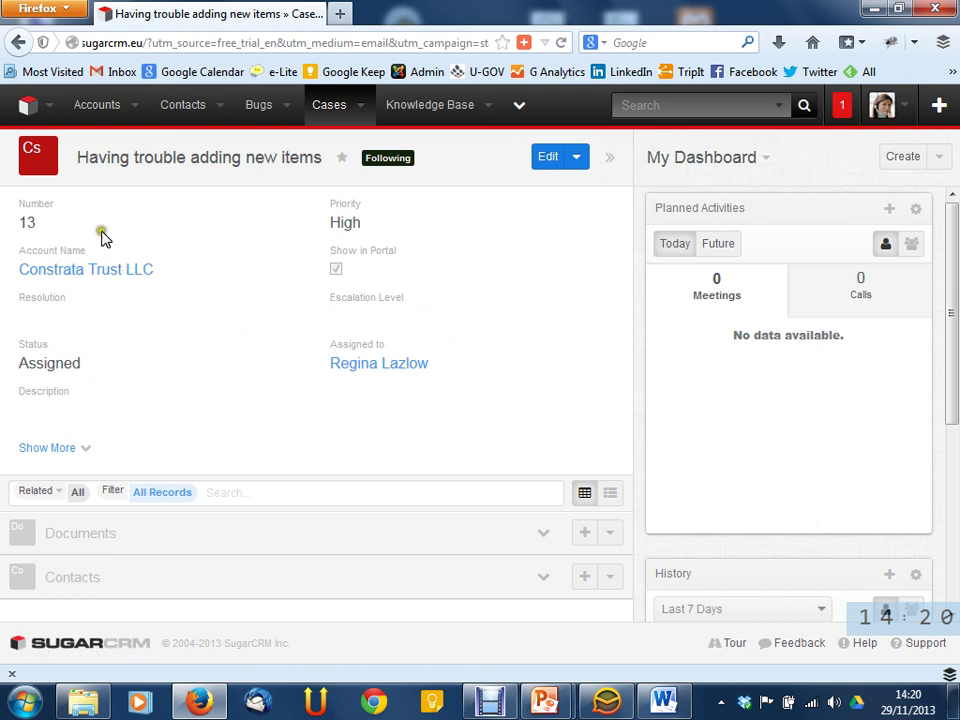
left_click(188, 157)
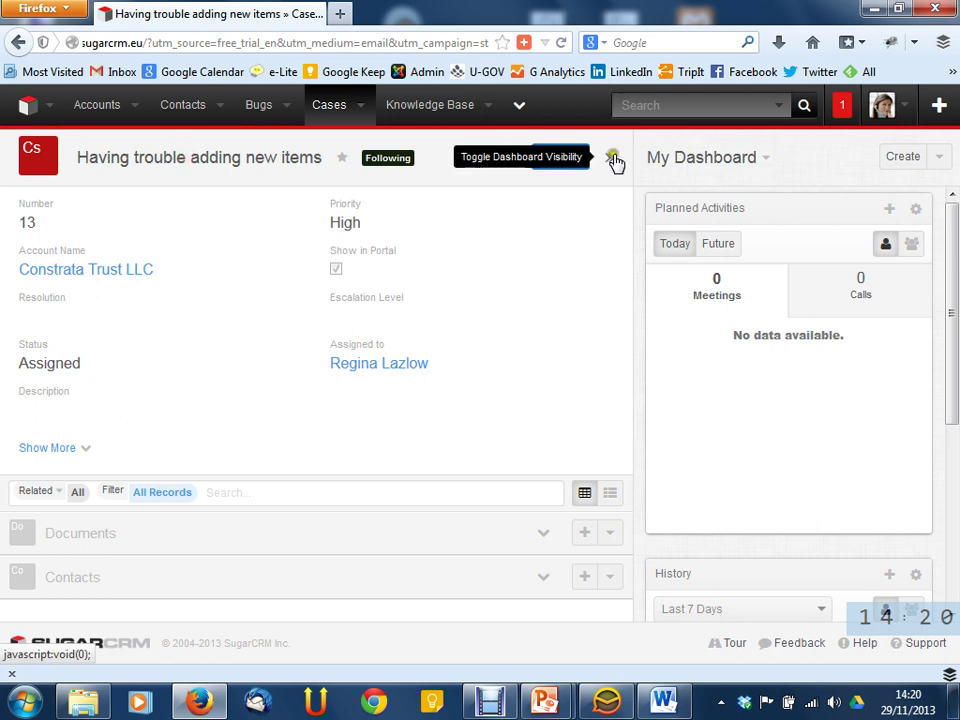
left_click(570, 305)
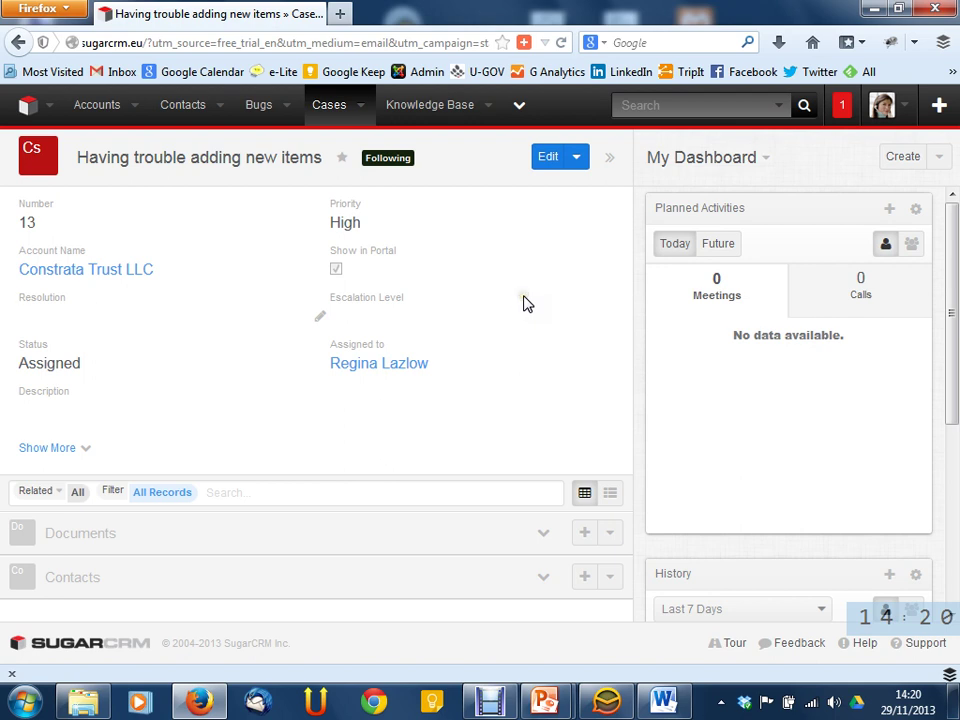
- Review the case's additional details, collapse them again and view the other actions available besides editing
left_click(80, 447)
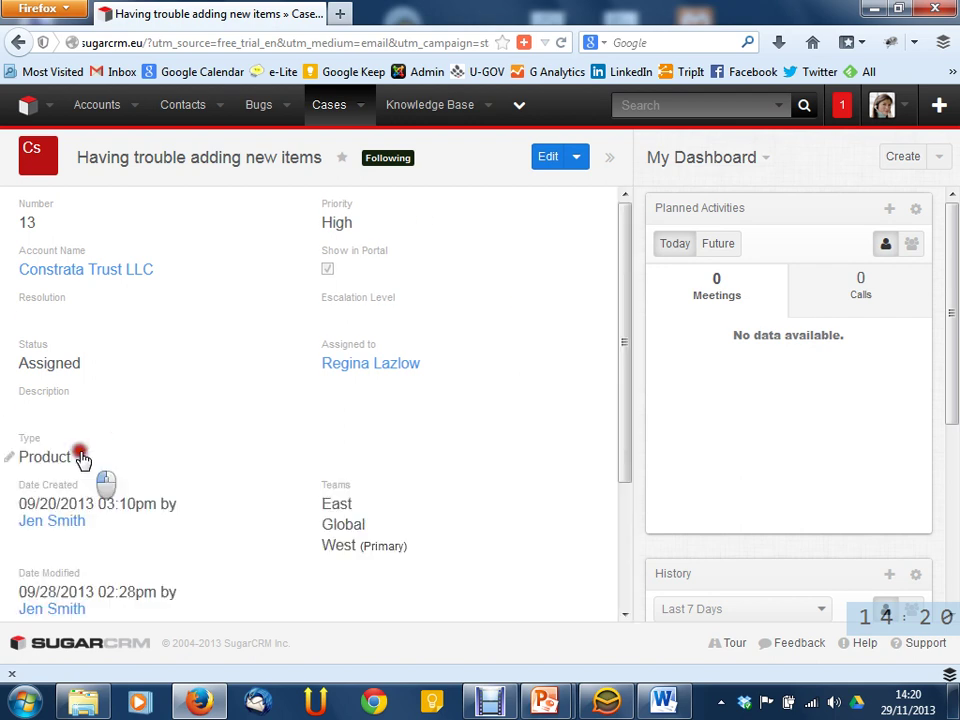
scroll(268, 400, "down", 3)
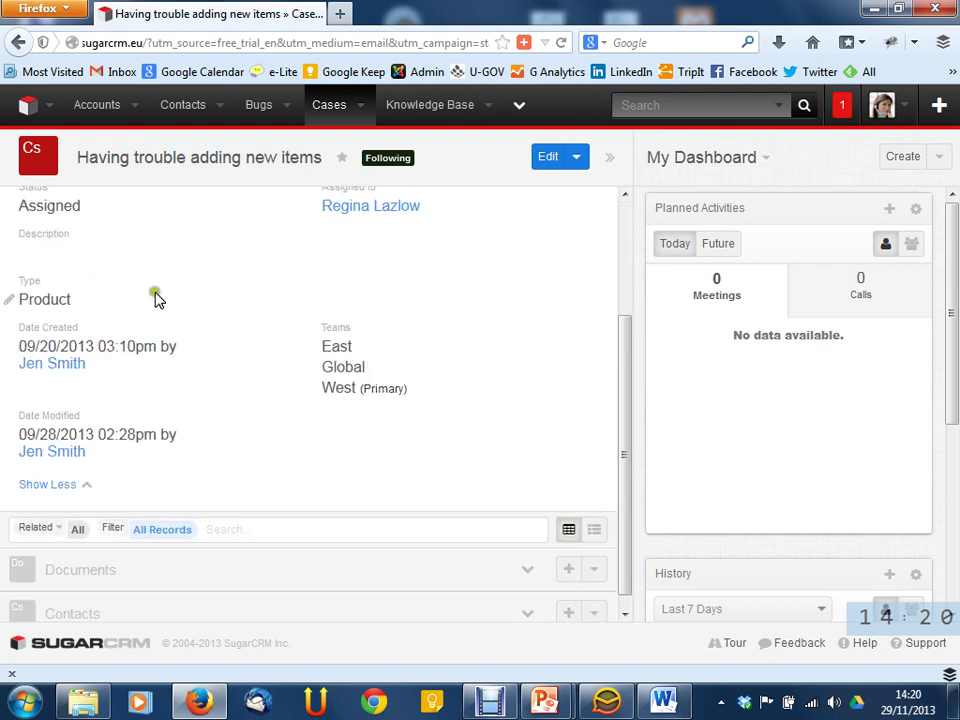
scroll(155, 297, "down", 1)
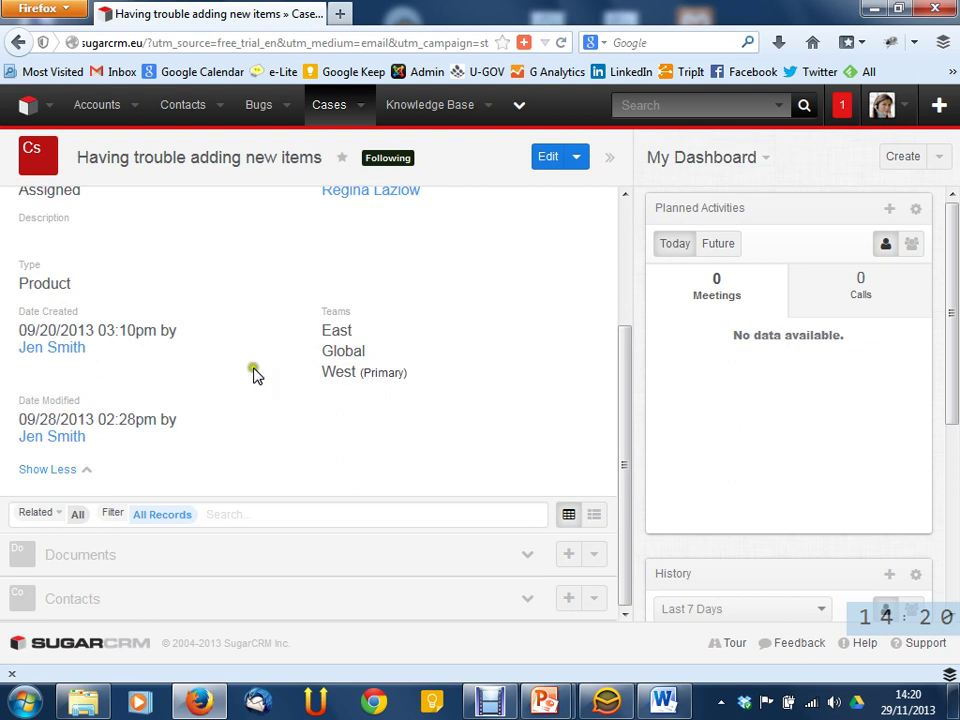
left_click(72, 472)
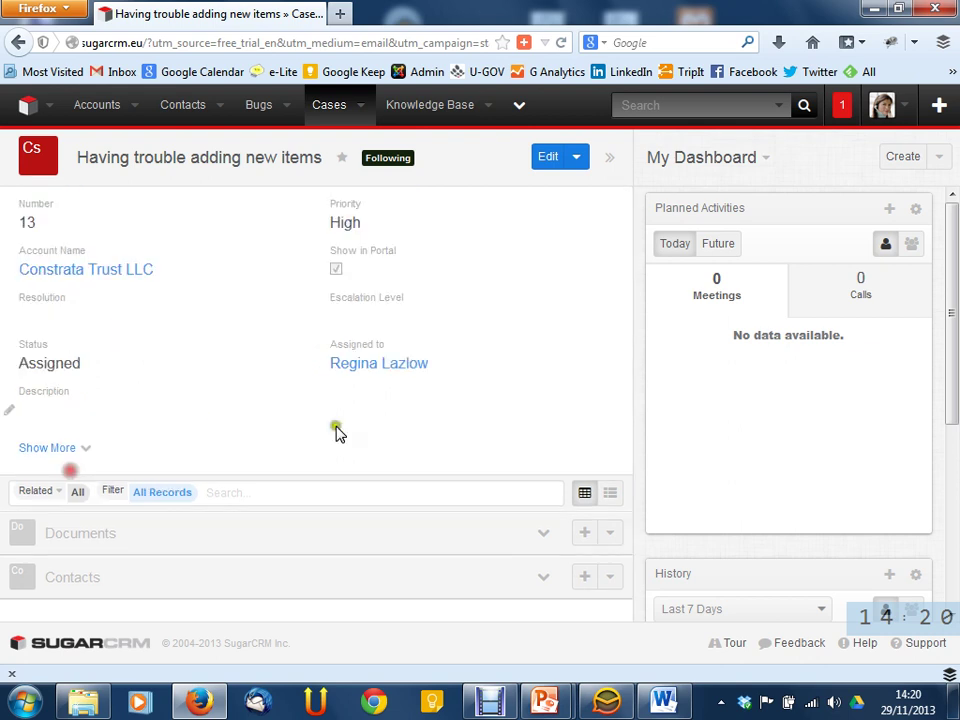
left_click(578, 157)
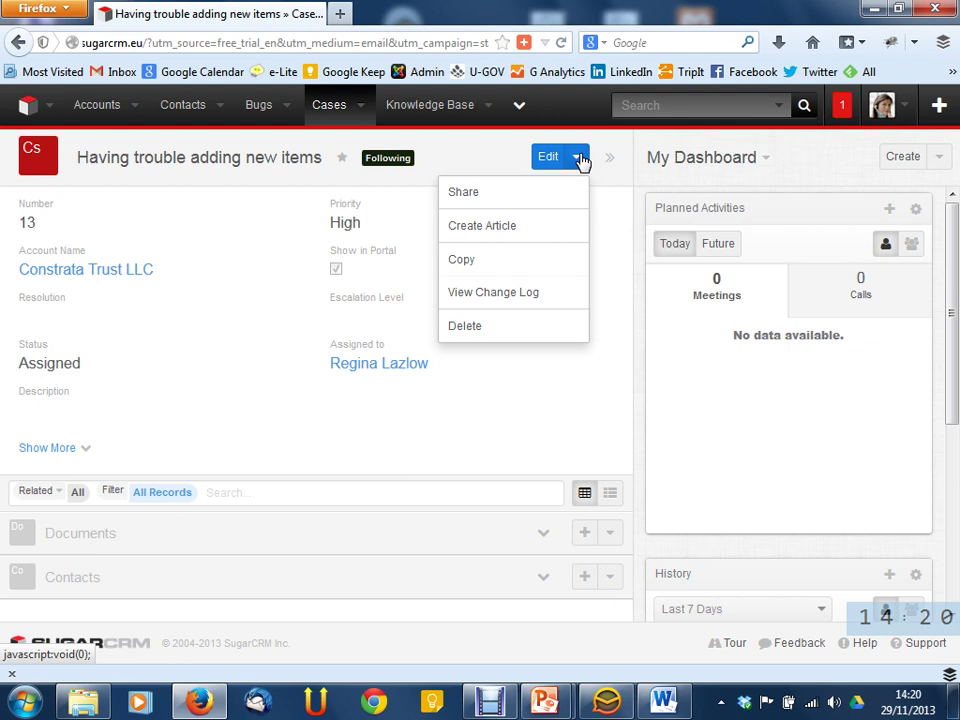
left_click(489, 367)
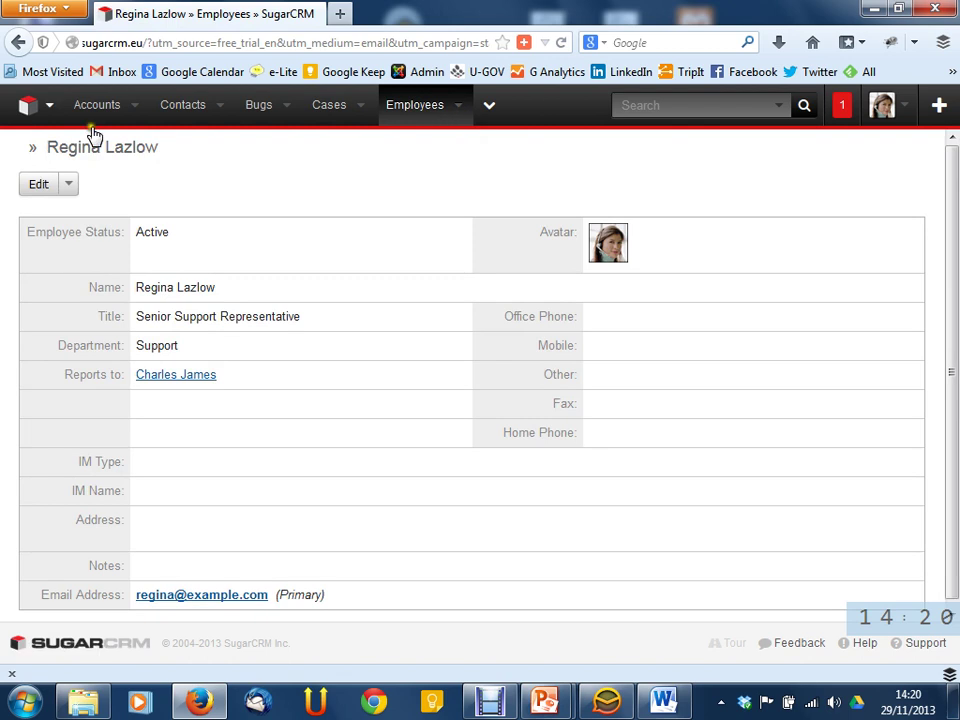
left_click(18, 43)
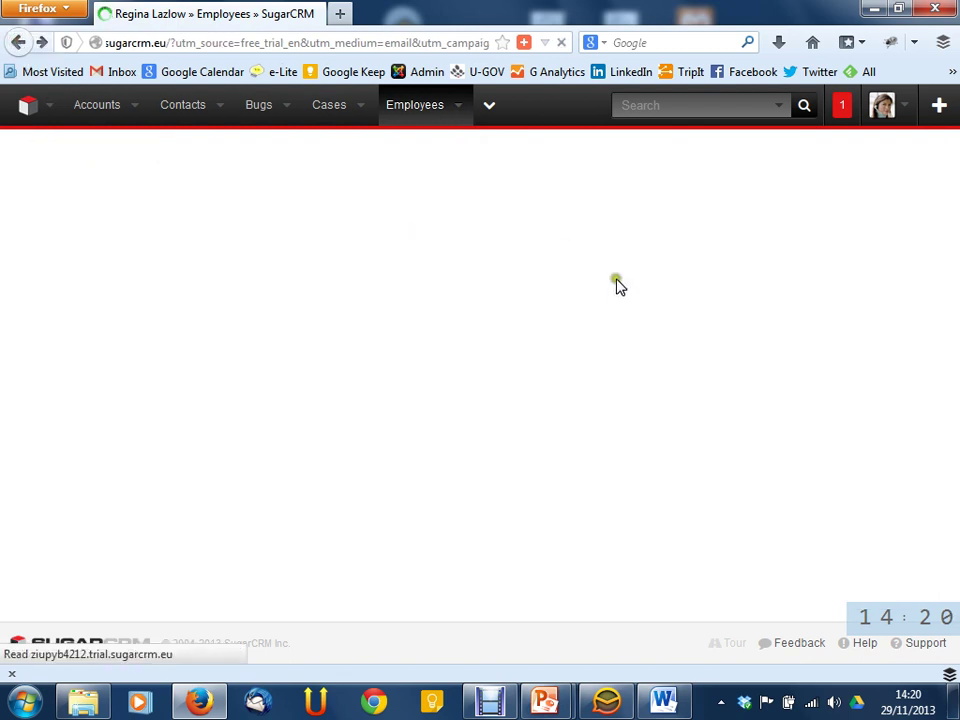
left_click(18, 43)
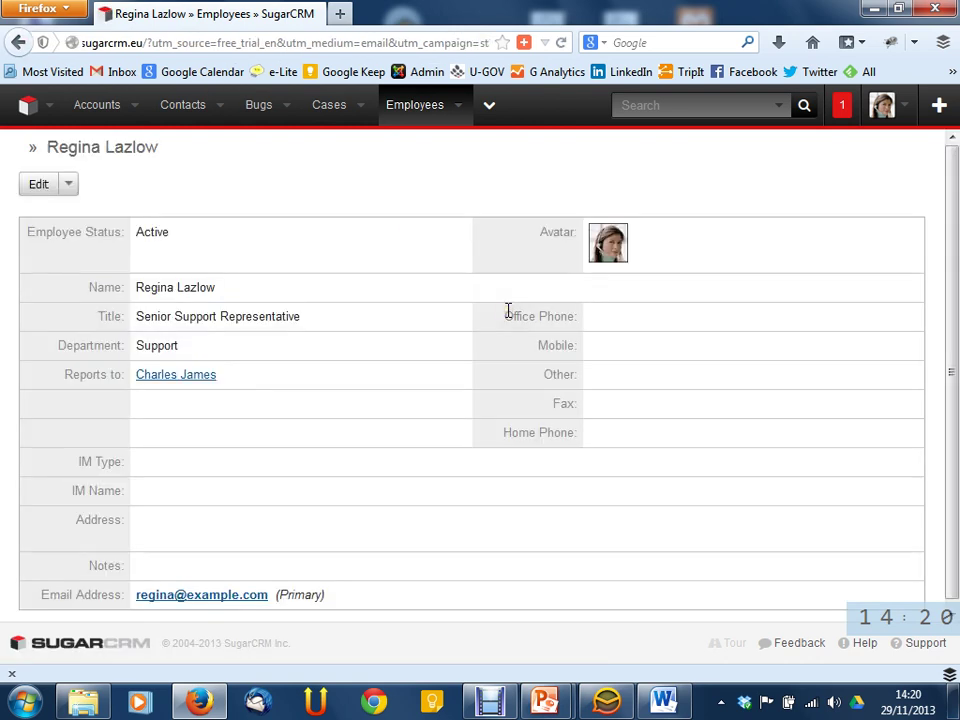
left_click(18, 43)
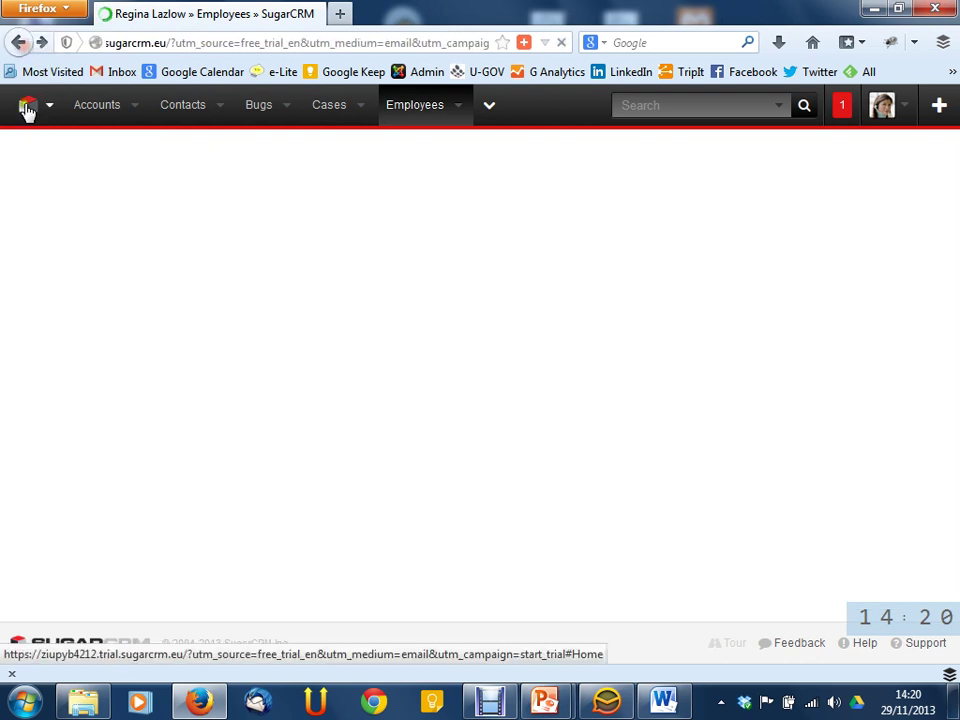
left_click(27, 106)
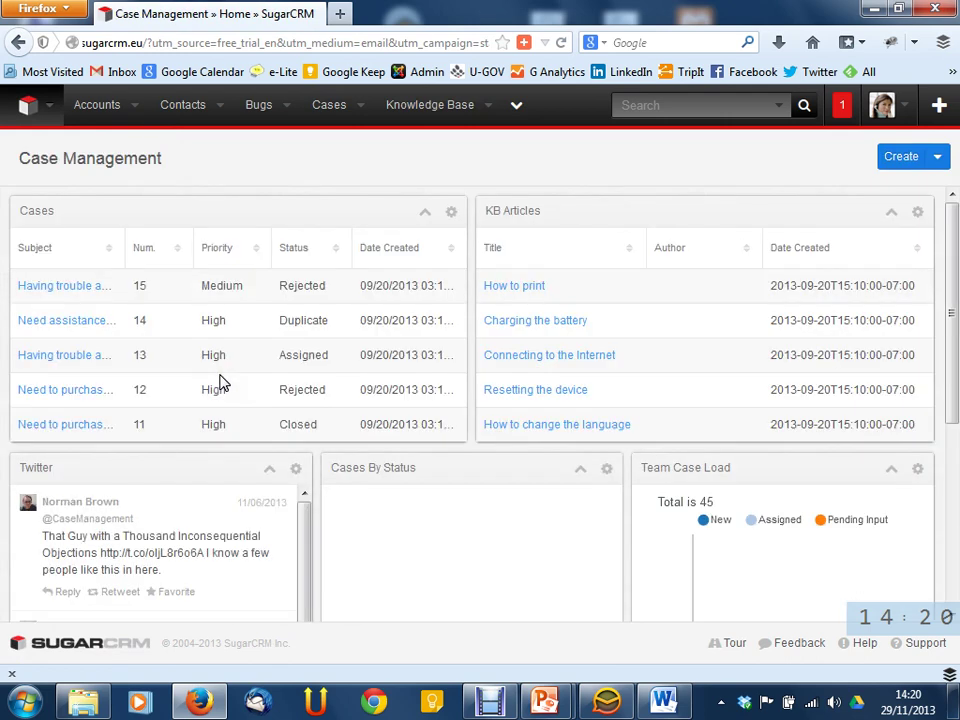
left_click(79, 362)
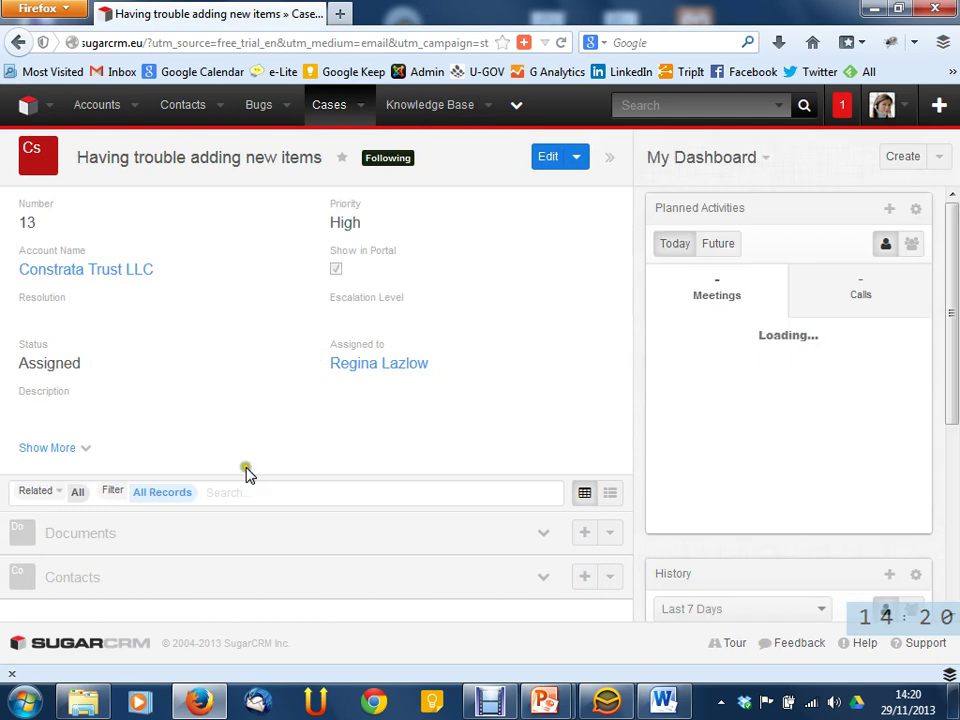
- Expand the case's related Documents and Contacts sections to inspect them
left_click(208, 533)
scroll(215, 510, "down", 1)
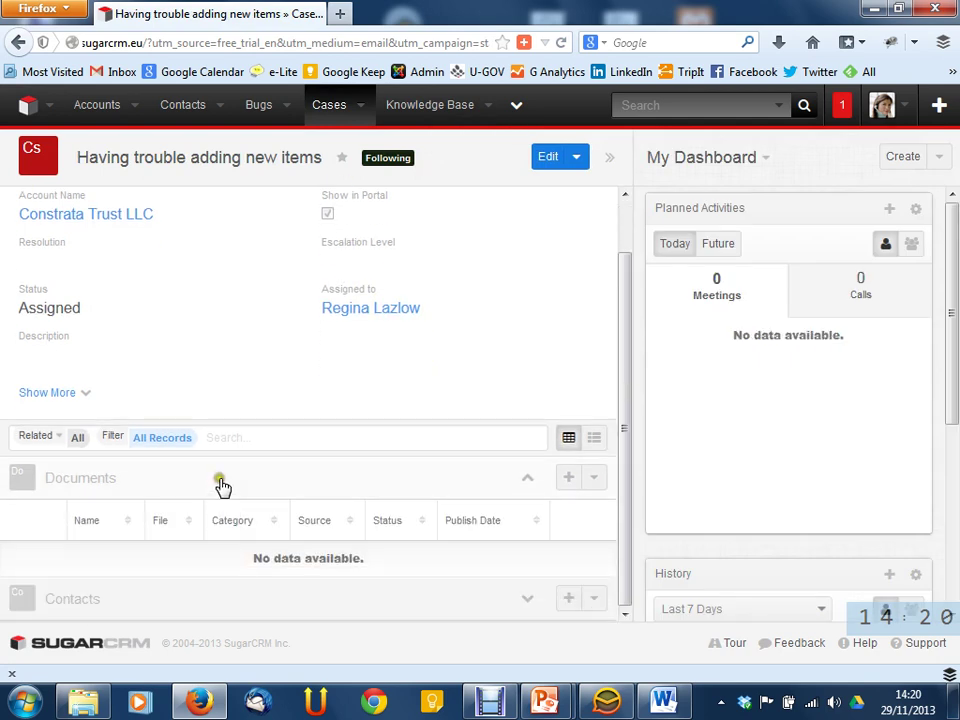
left_click(107, 600)
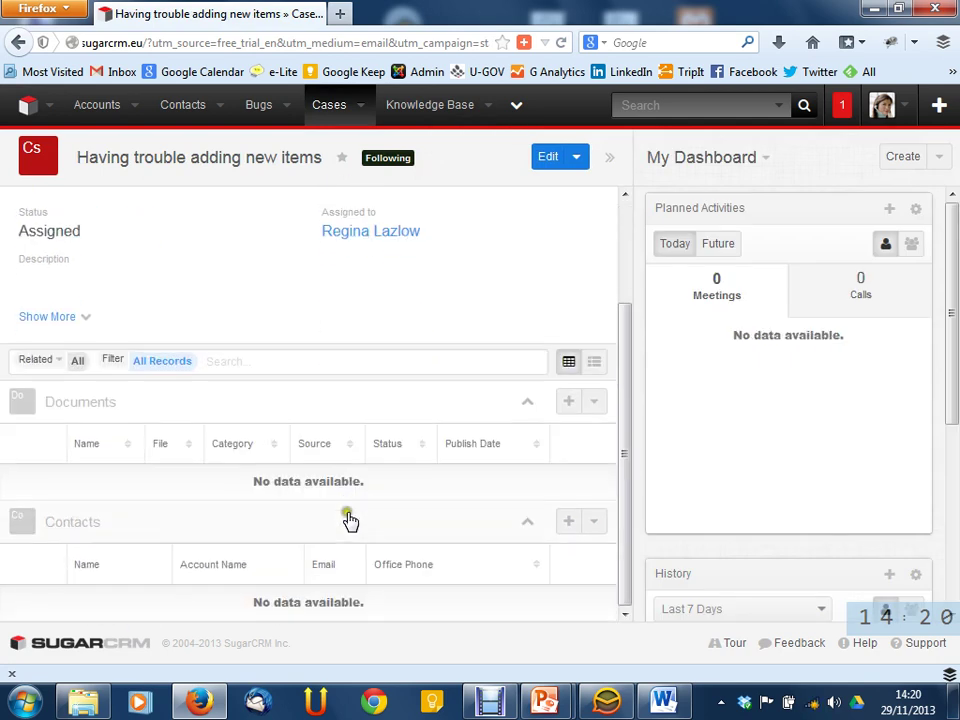
scroll(348, 516, "up", 3)
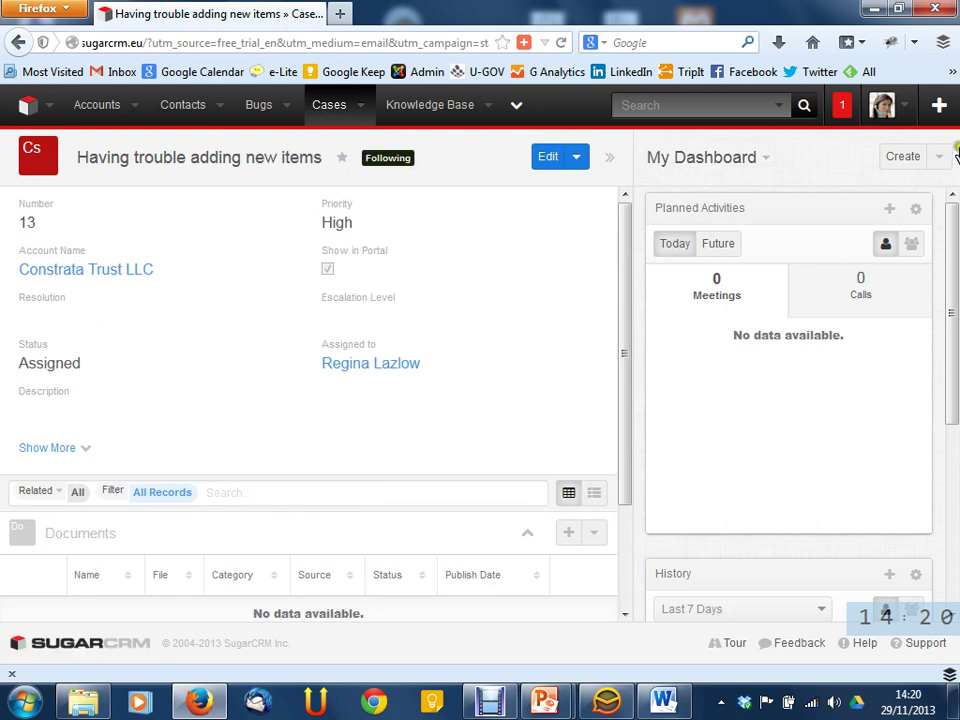
- Switch the case's related records area to the activity stream and review its entries
scroll(628, 351, "down", 3)
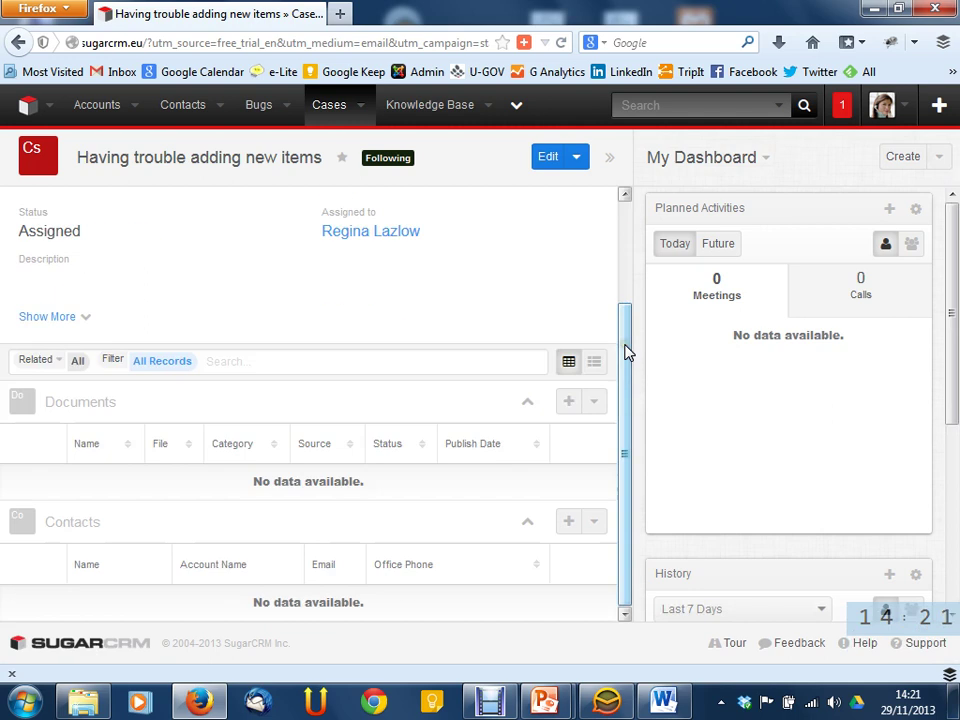
left_click(594, 362)
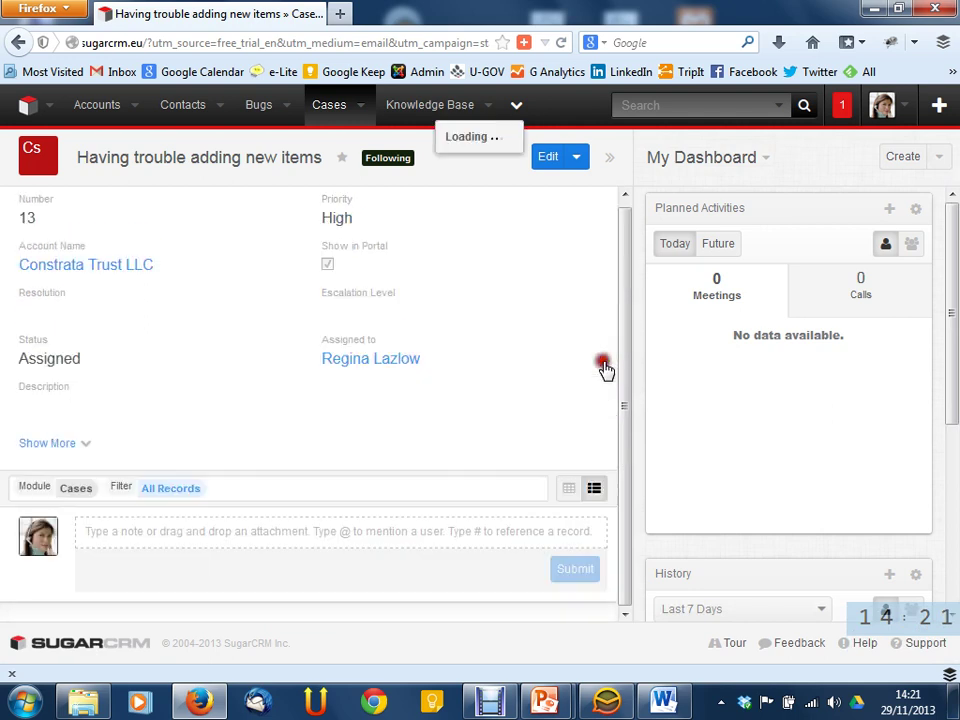
scroll(595, 364, "down", 2)
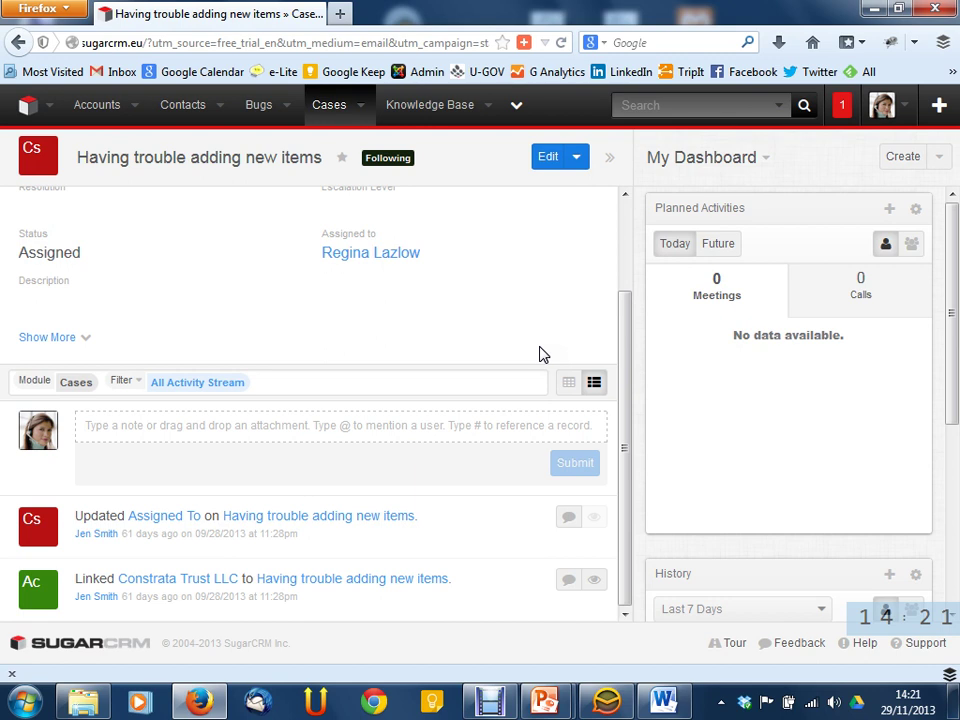
- Collapse the dashboard beside the case record to widen the view and bring it back
scroll(542, 350, "up", 2)
left_click_drag(951, 392, 928, 338)
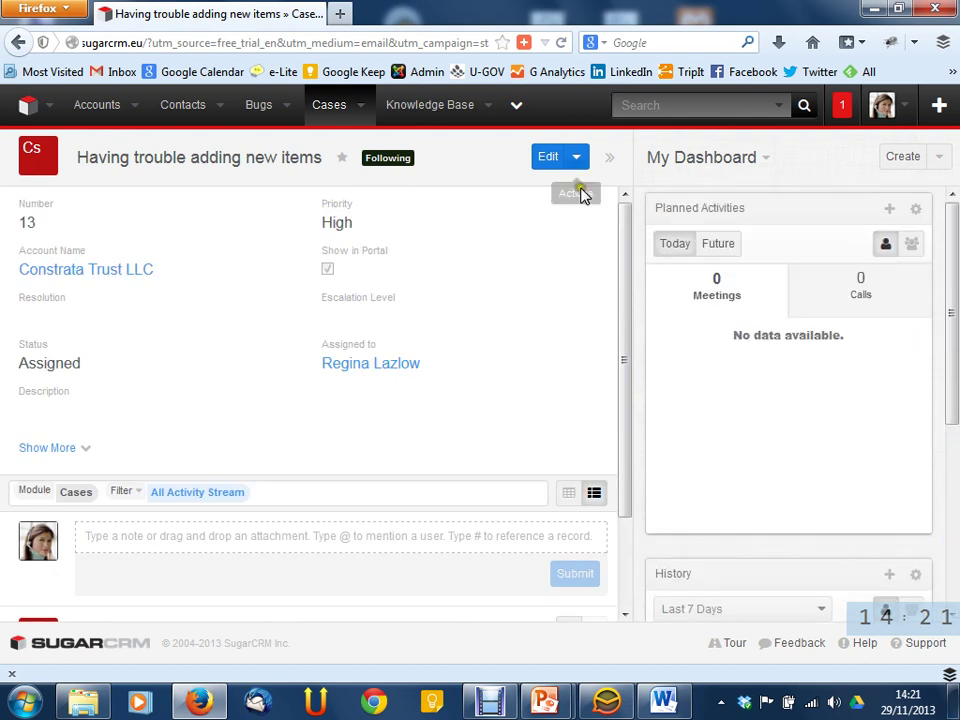
left_click(616, 158)
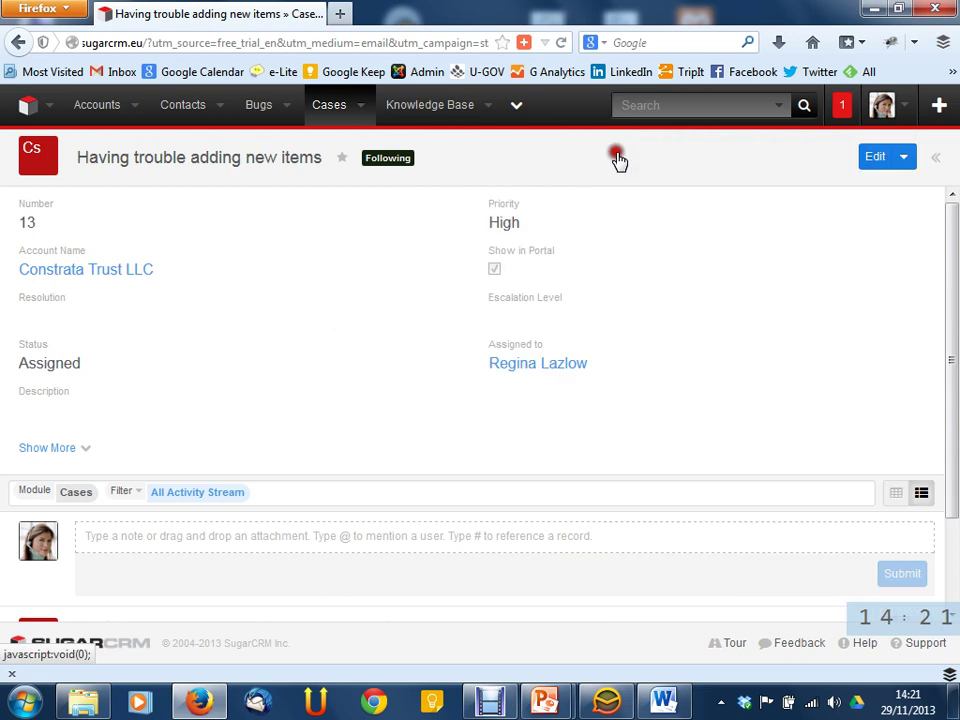
left_click(935, 157)
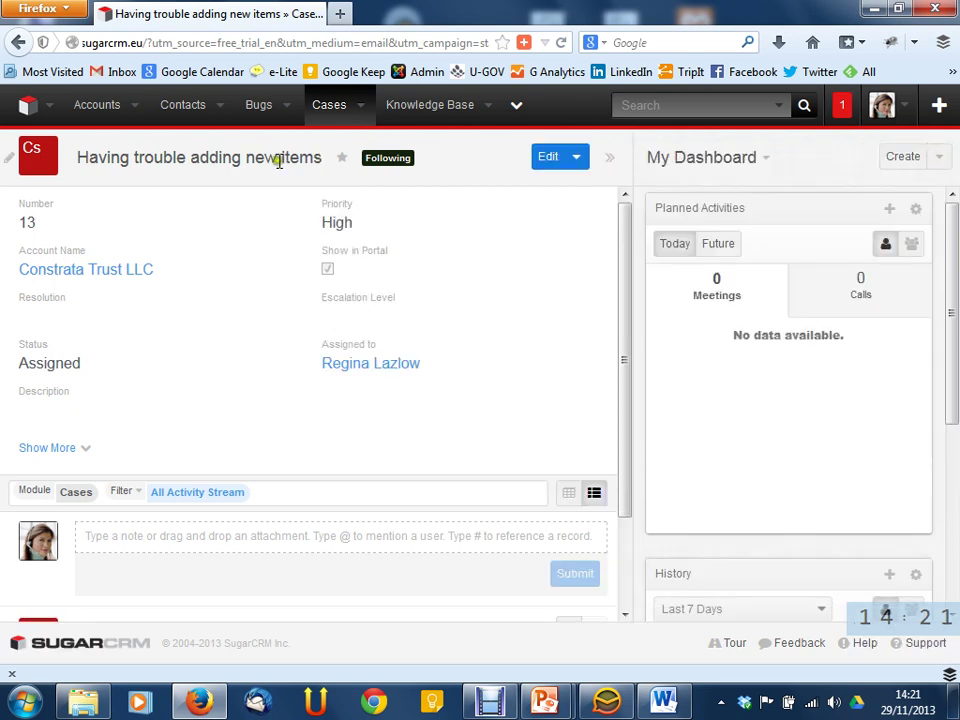
- With the case in edit mode and the dashboard hidden, post the note "Please check you cables" to its activity stream
left_click(552, 157)
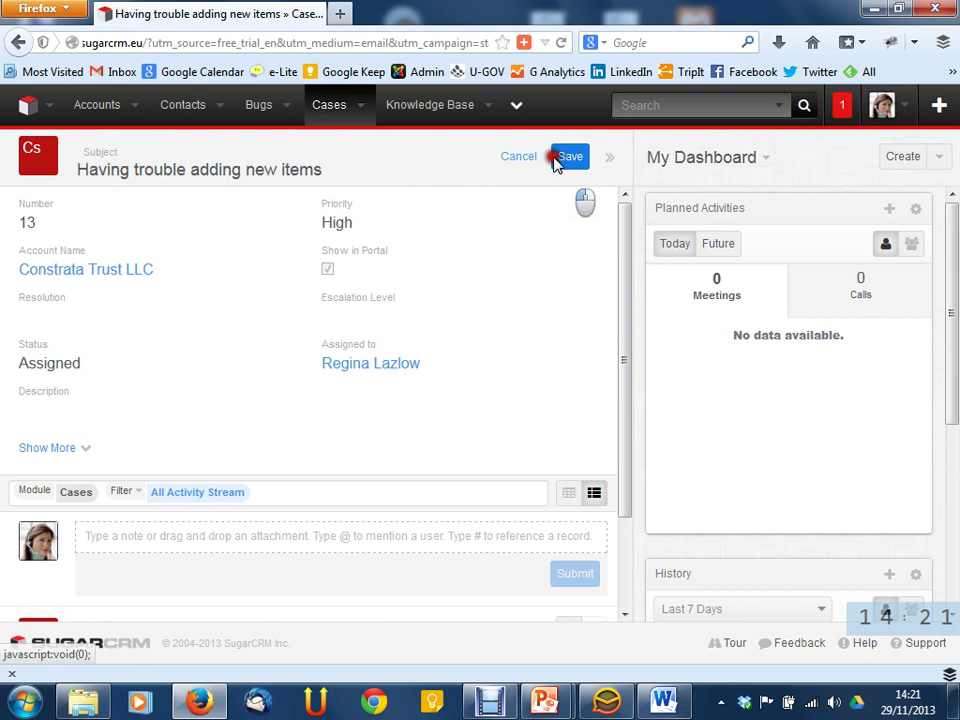
scroll(604, 266, "down", 4)
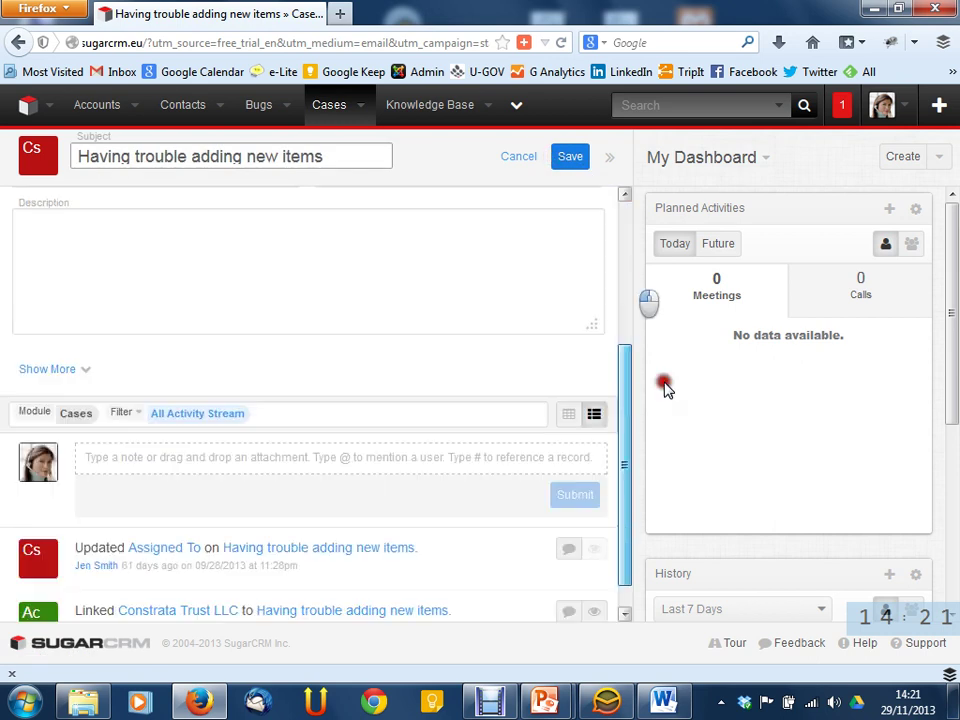
scroll(667, 419, "down", 1)
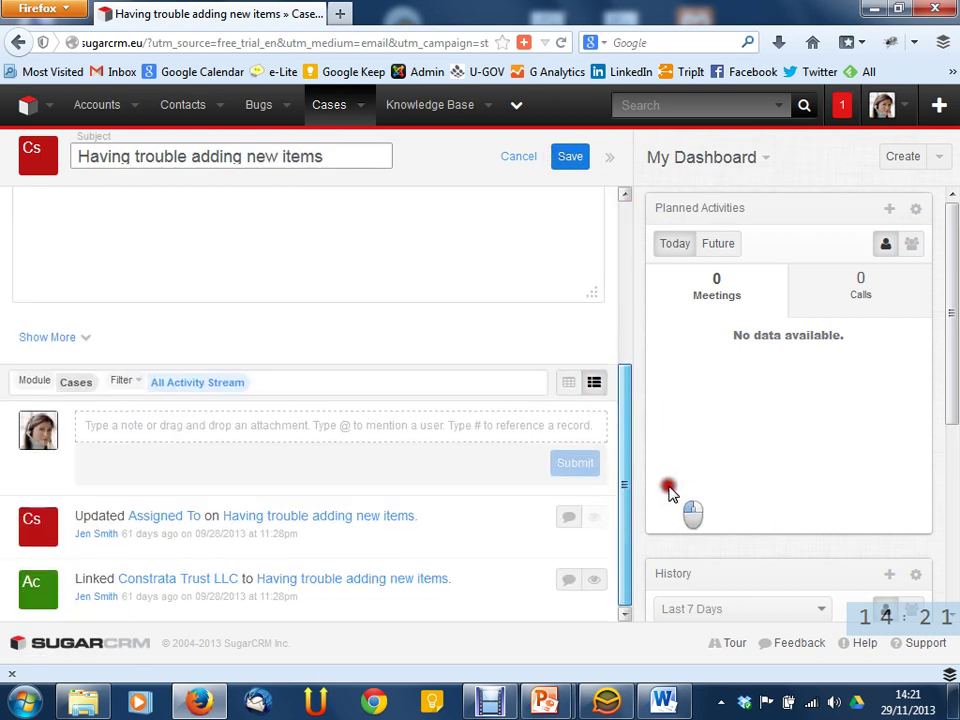
left_click(537, 427)
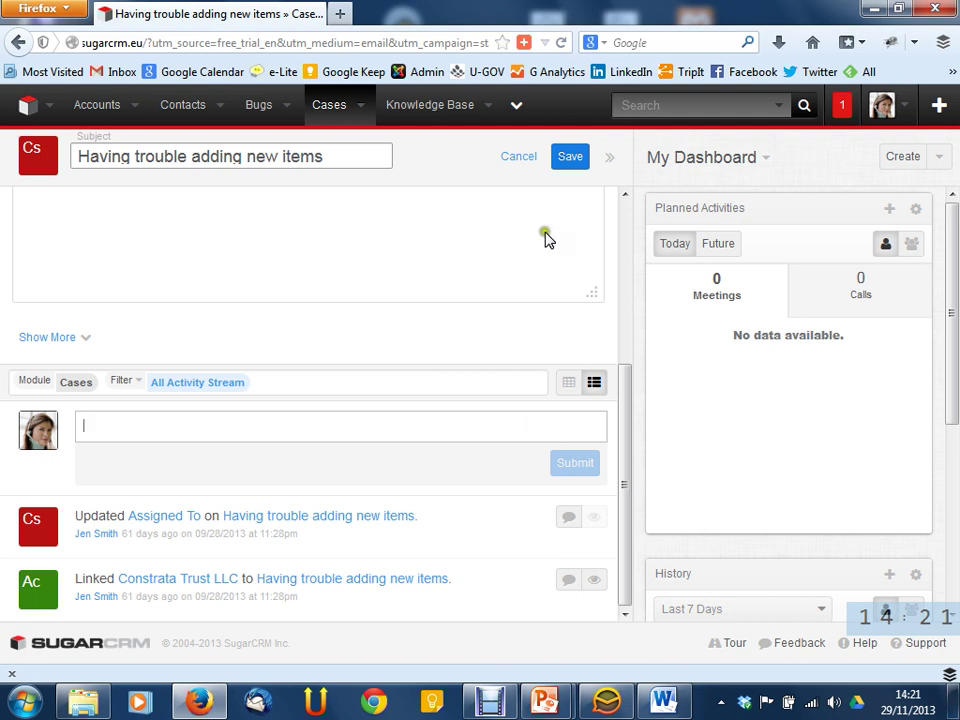
left_click(609, 157)
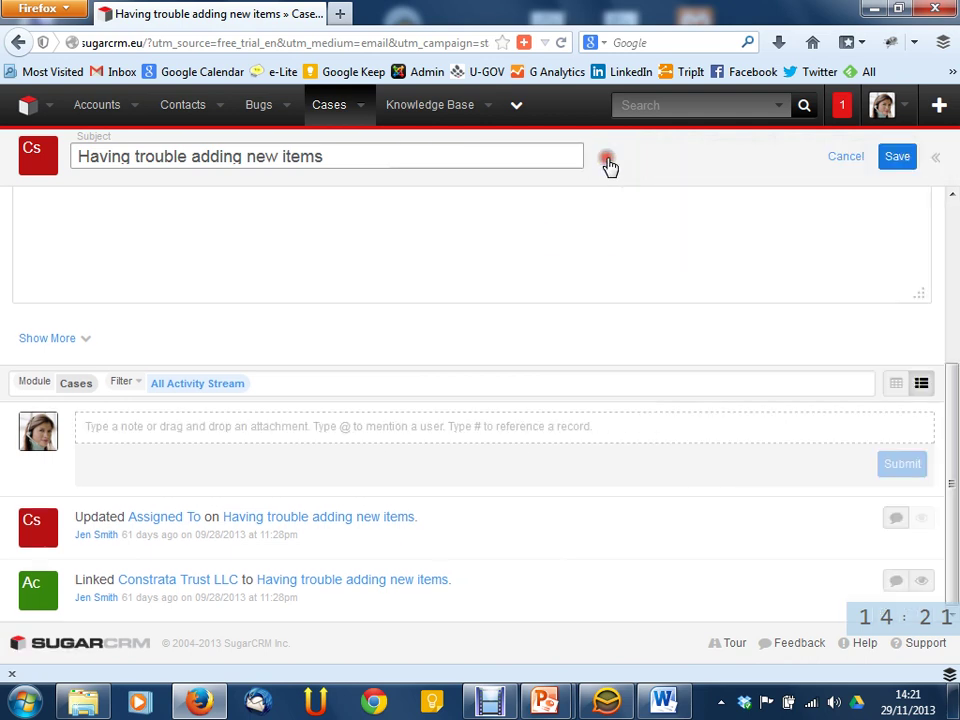
left_click(265, 427)
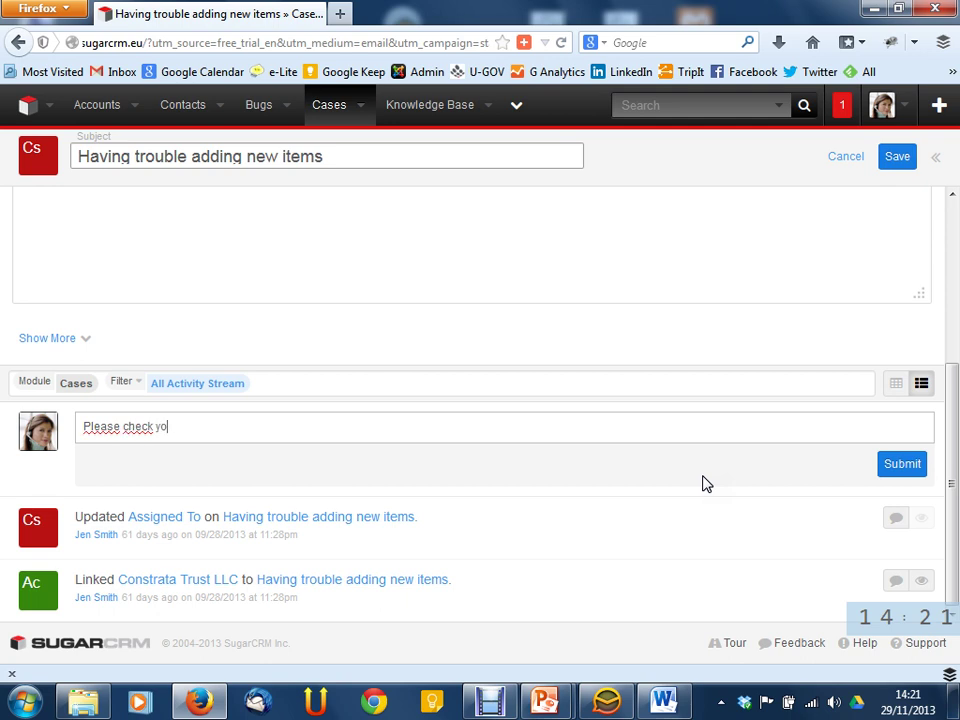
key("BackSpace")
left_click(898, 465)
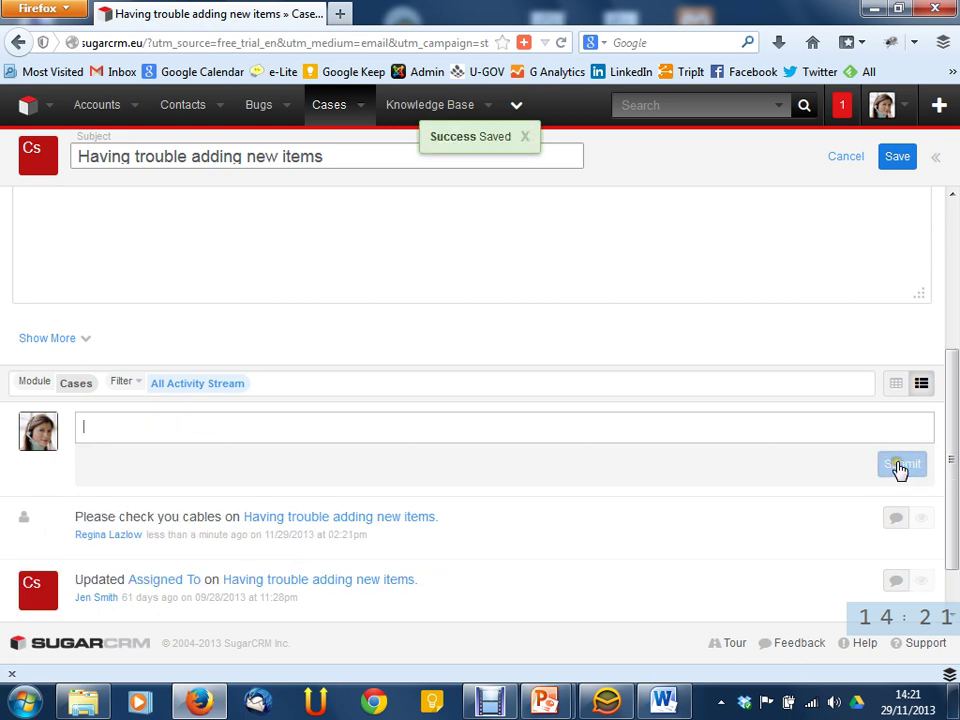
scroll(595, 313, "down", 1)
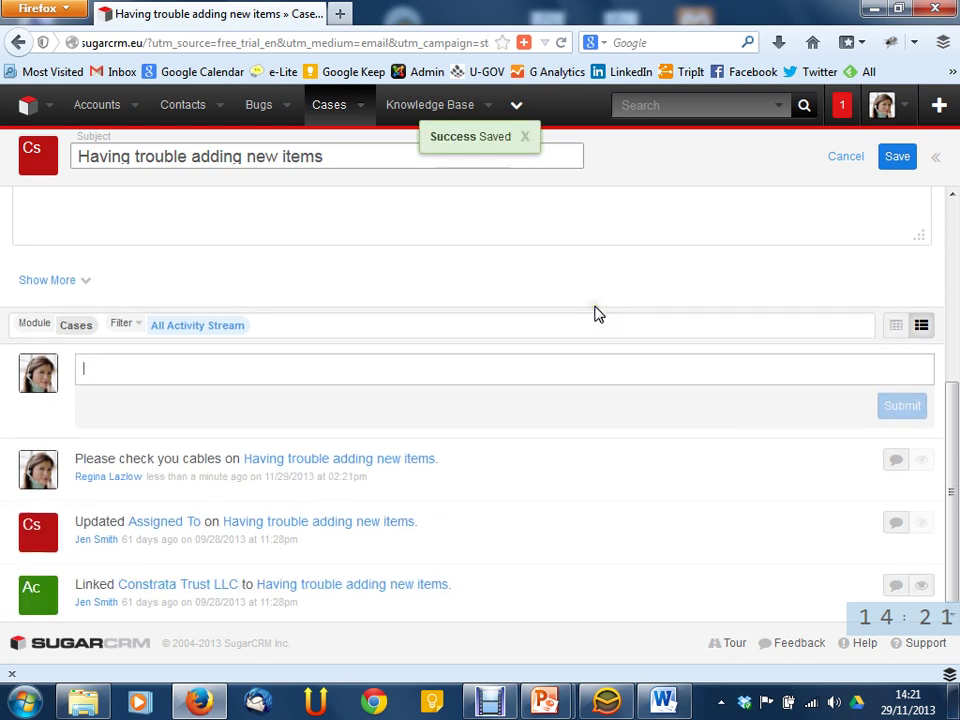
- Leave the case's edit mode without saving and restore the dashboard beside the record
scroll(600, 309, "up", 2)
scroll(596, 303, "up", 3)
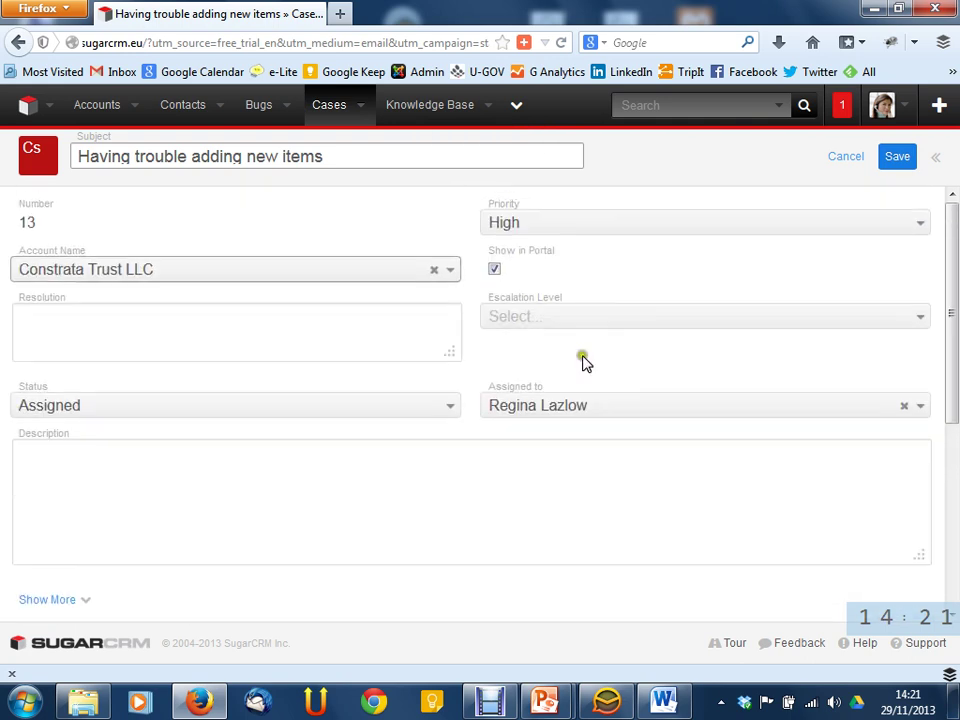
left_click(862, 157)
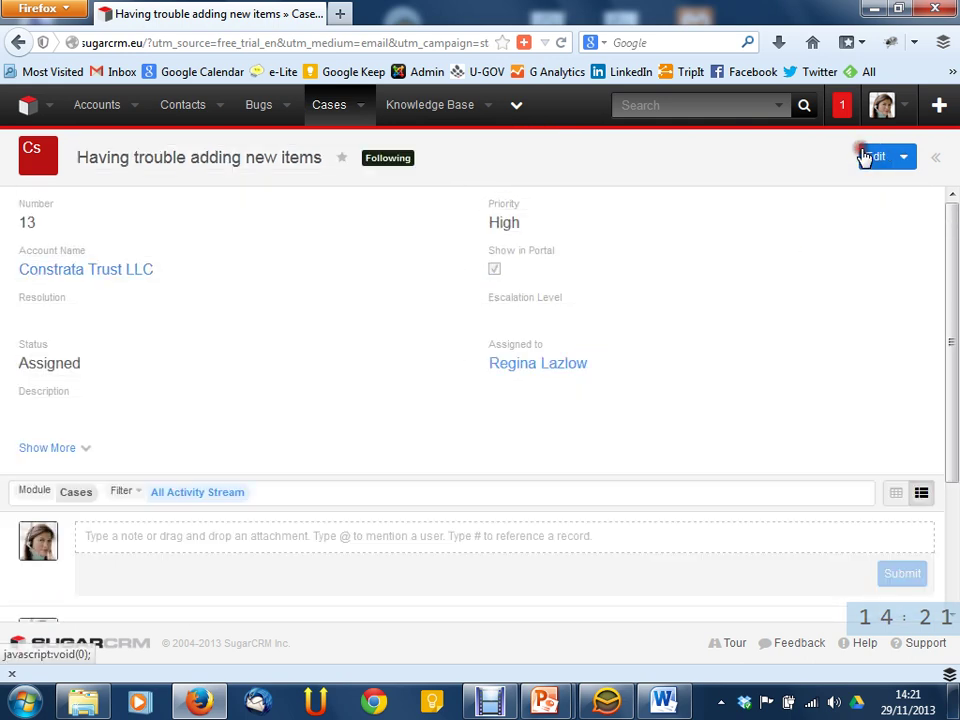
scroll(388, 369, "down", 2)
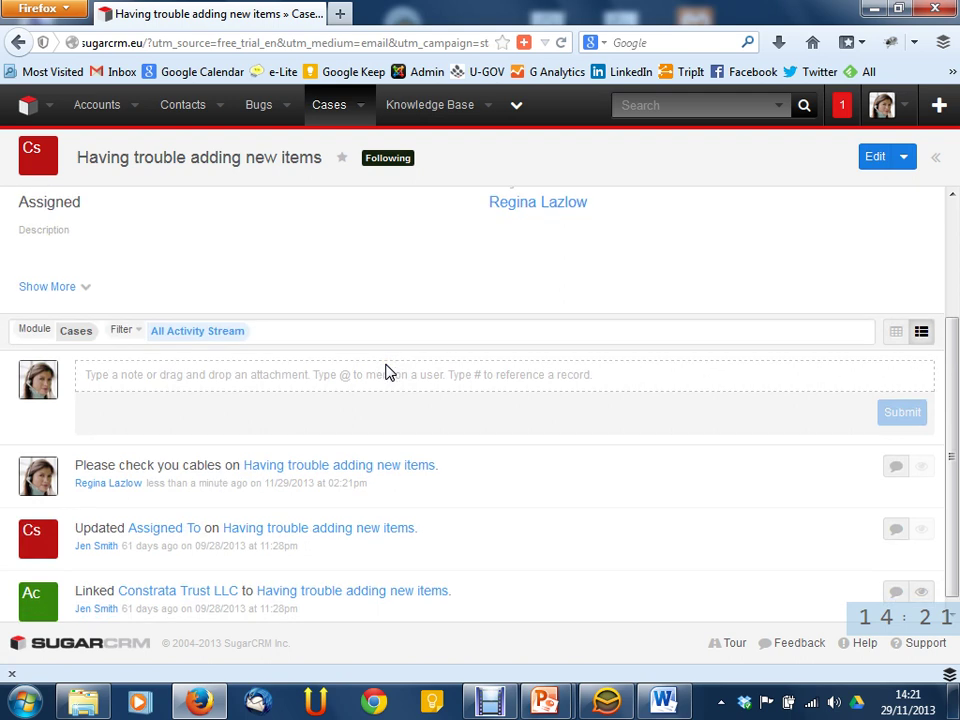
scroll(384, 364, "up", 1)
scroll(384, 364, "up", 1)
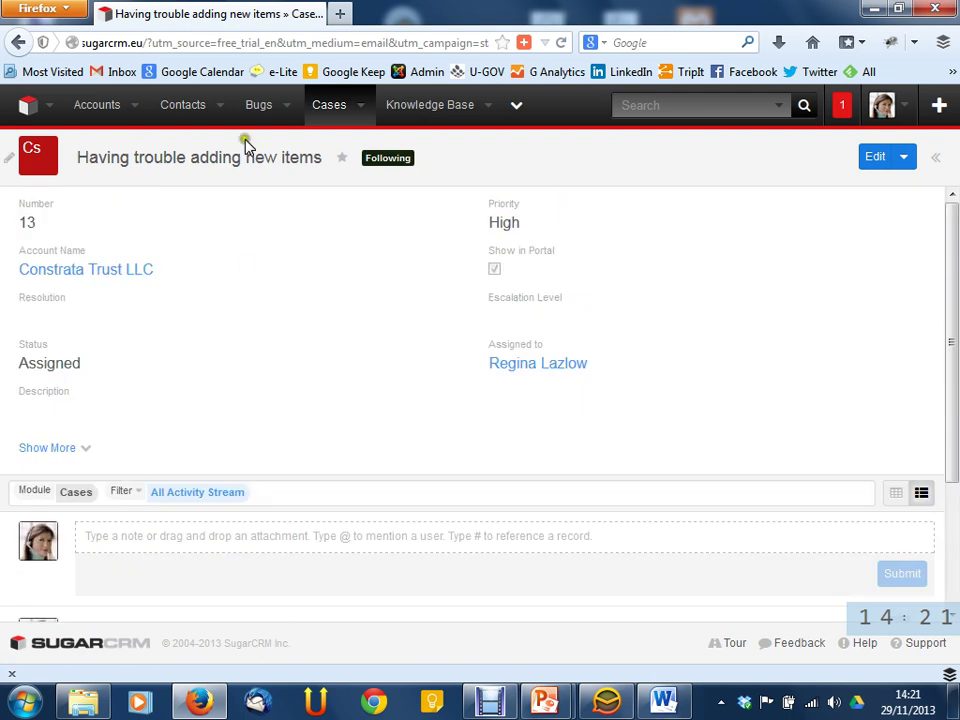
left_click(936, 160)
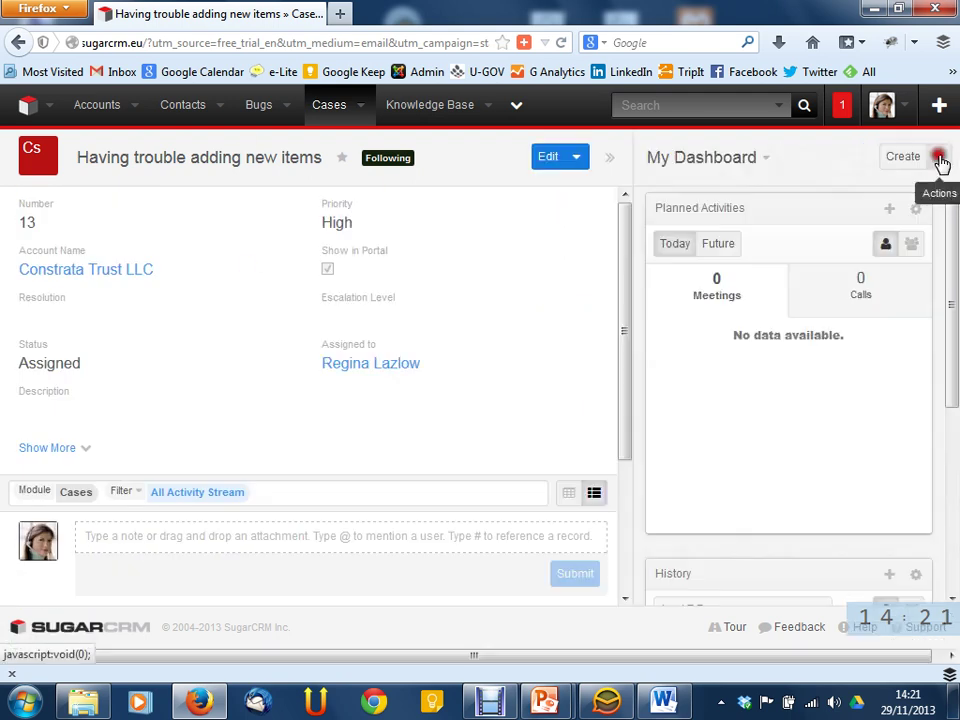
- Reopen case number 13 from the Case Management home page, set its status to Closed and save the record
left_click(18, 42)
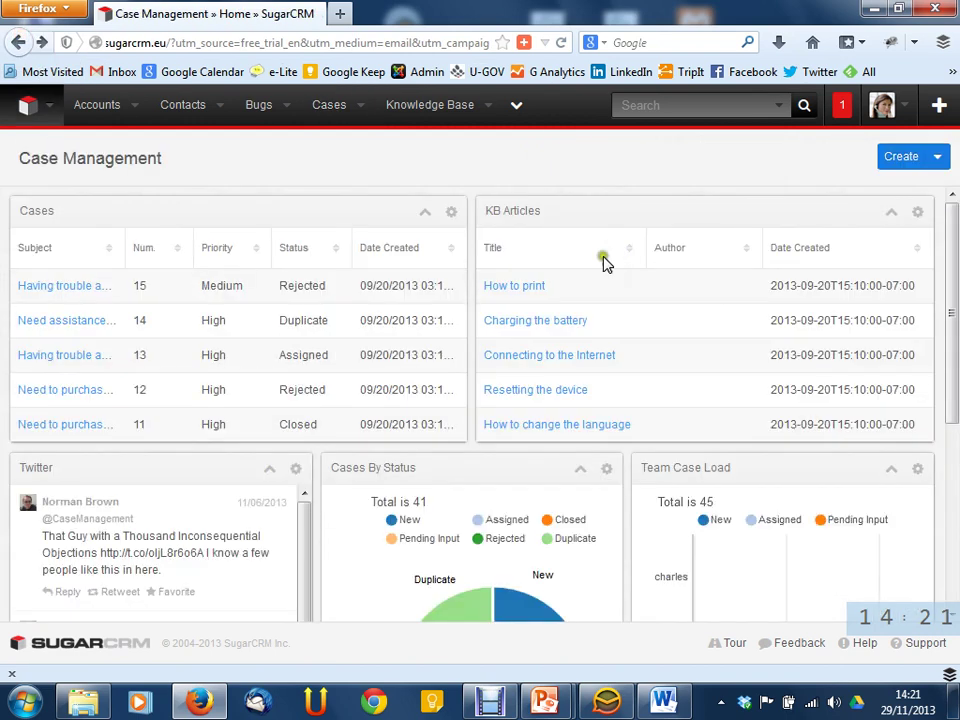
left_click(78, 355)
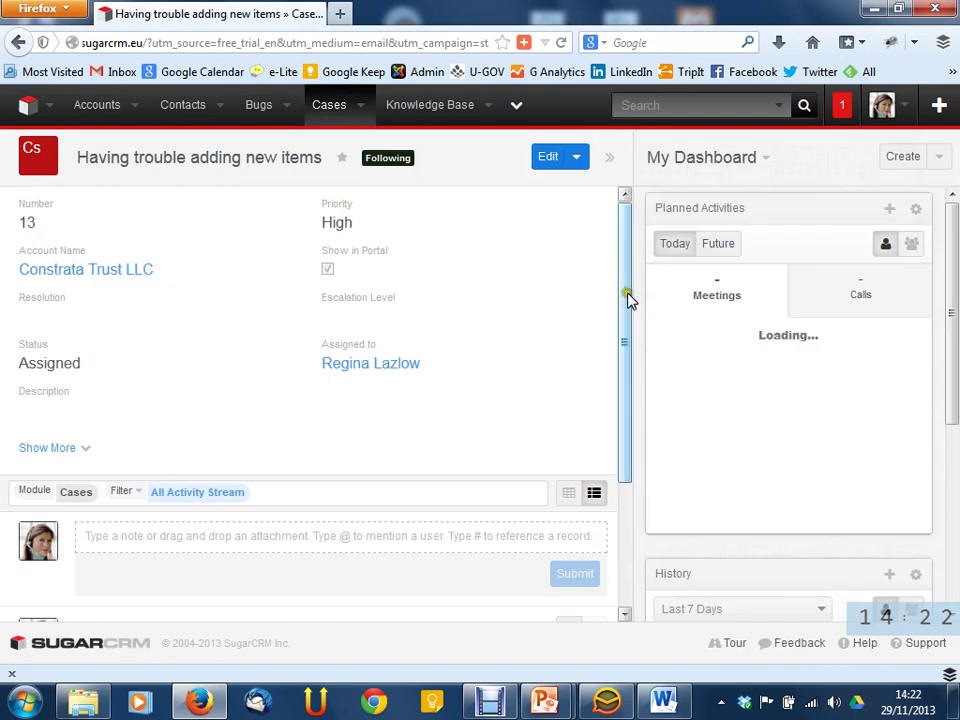
mouse_move(628, 298)
left_mouse_down()
mouse_move(626, 272)
mouse_move(630, 326)
mouse_move(614, 287)
mouse_move(435, 186)
mouse_move(432, 328)
left_mouse_up()
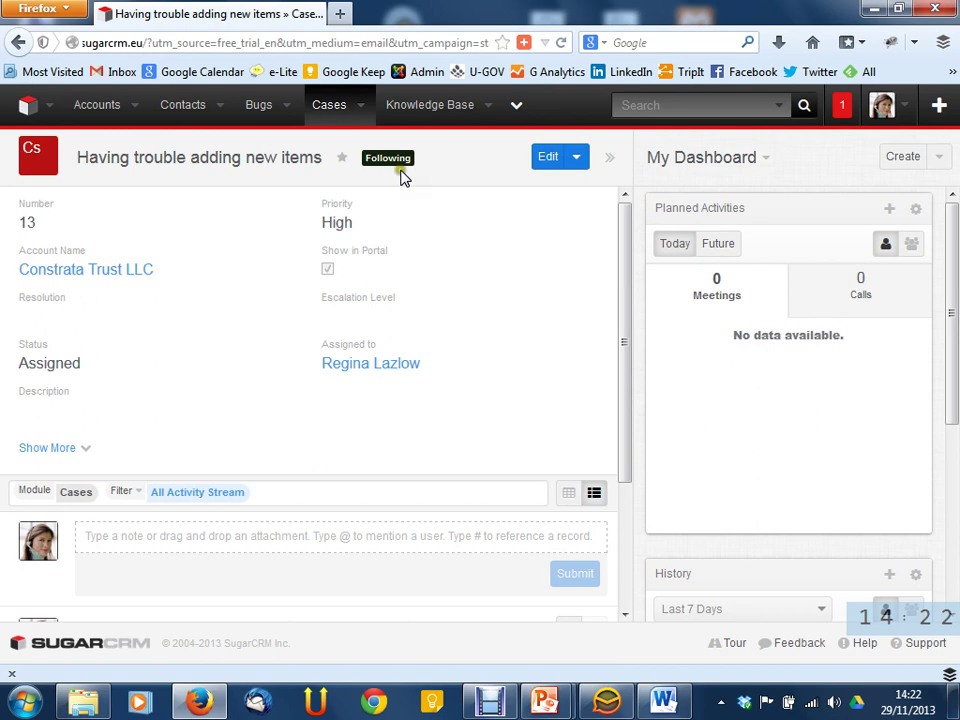
left_click(538, 157)
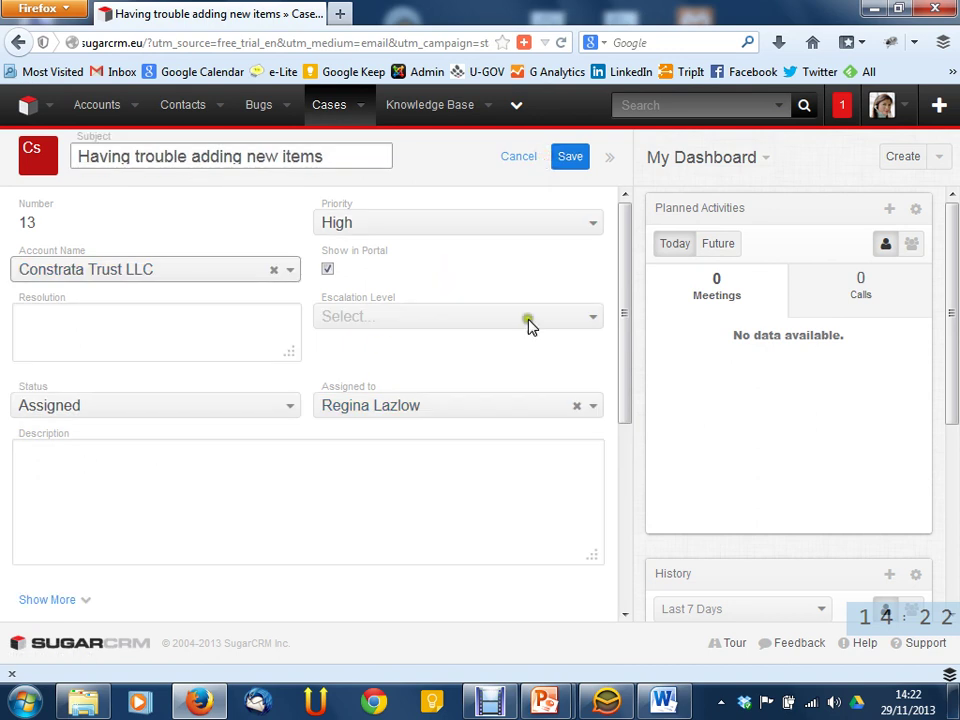
left_click(280, 406)
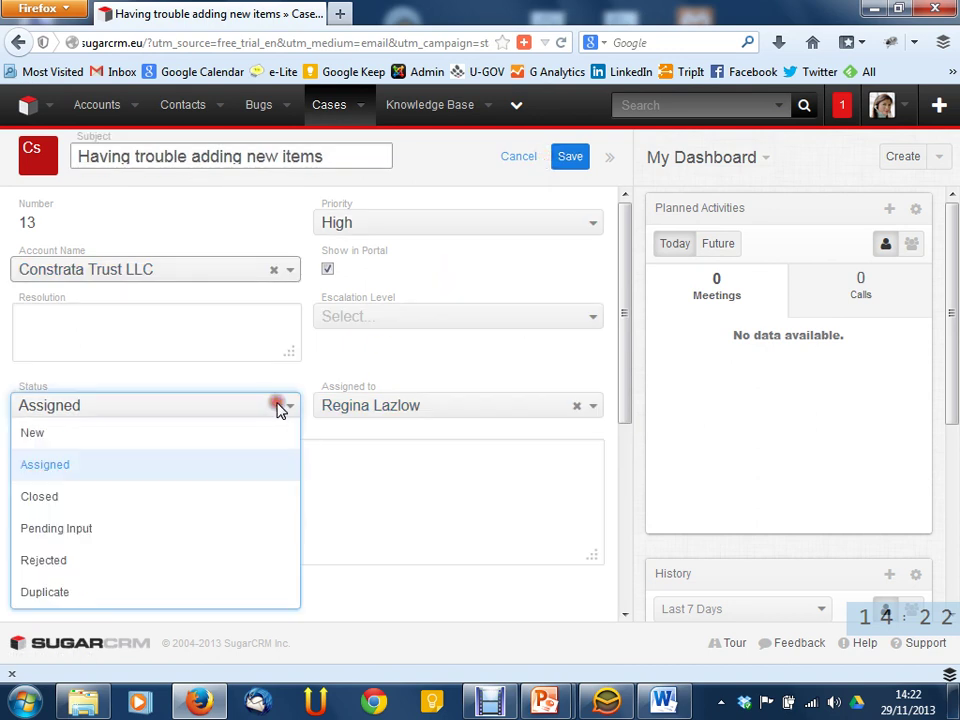
left_click(200, 496)
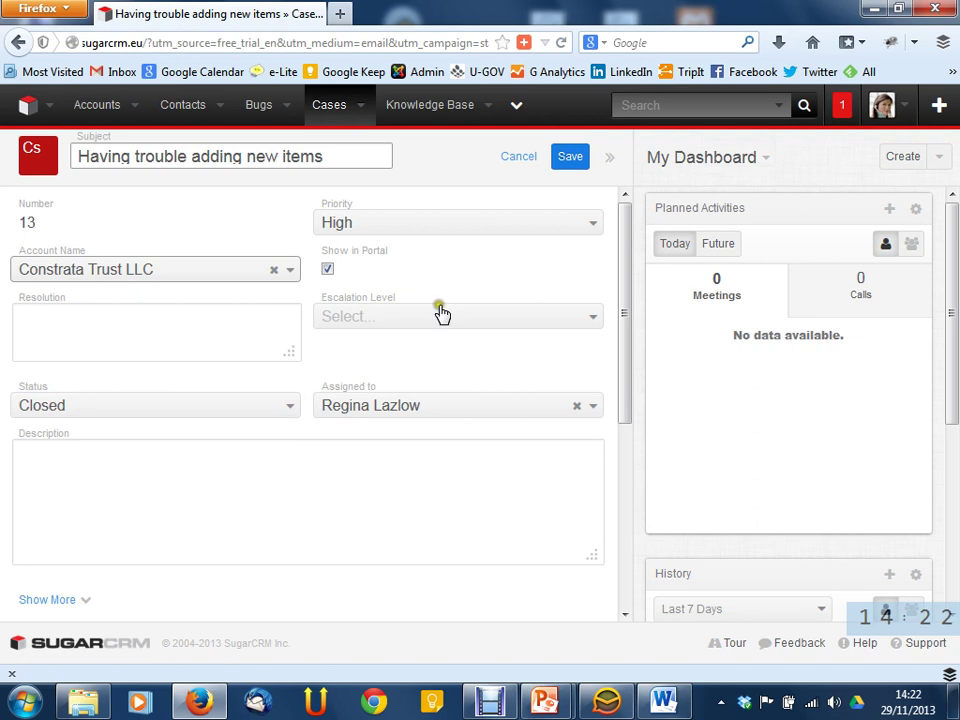
left_click(573, 158)
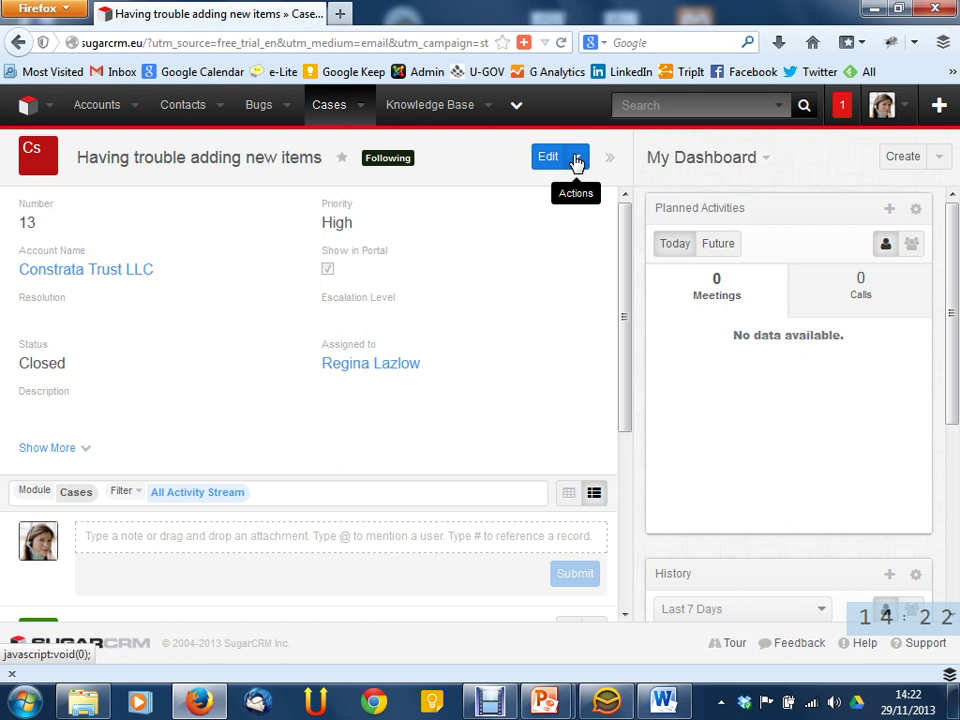
- Review the latest entries in the case's activity stream and return to the Case Management home page
left_click_drag(625, 282, 606, 486)
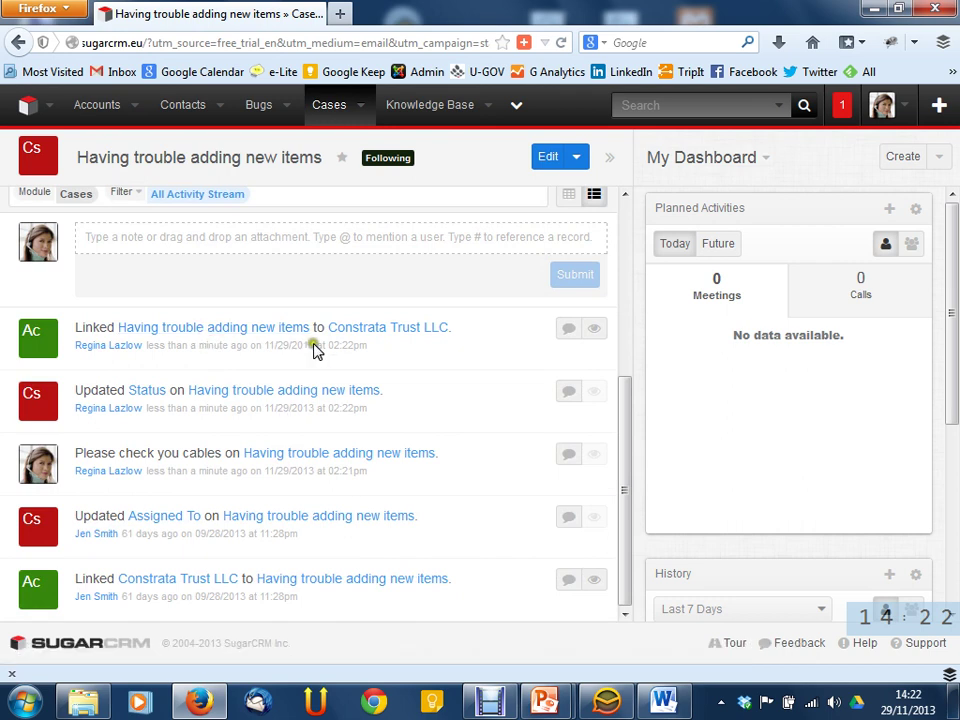
left_click(622, 416)
left_click(28, 104)
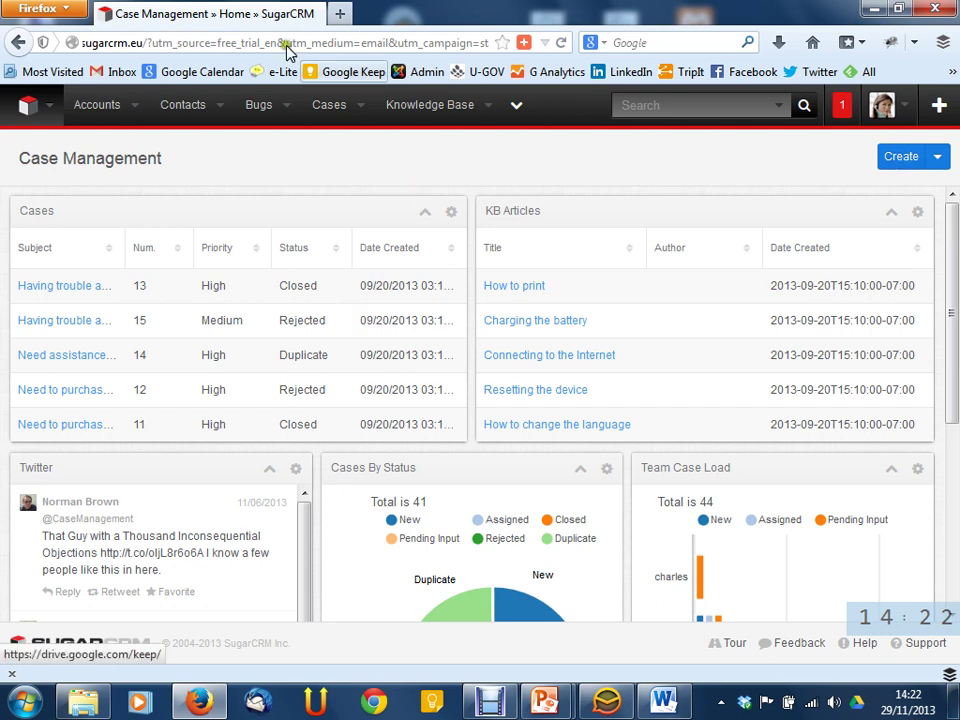
- Open the blank form for creating a new case and examine its fields
left_click(368, 105)
left_click(323, 144)
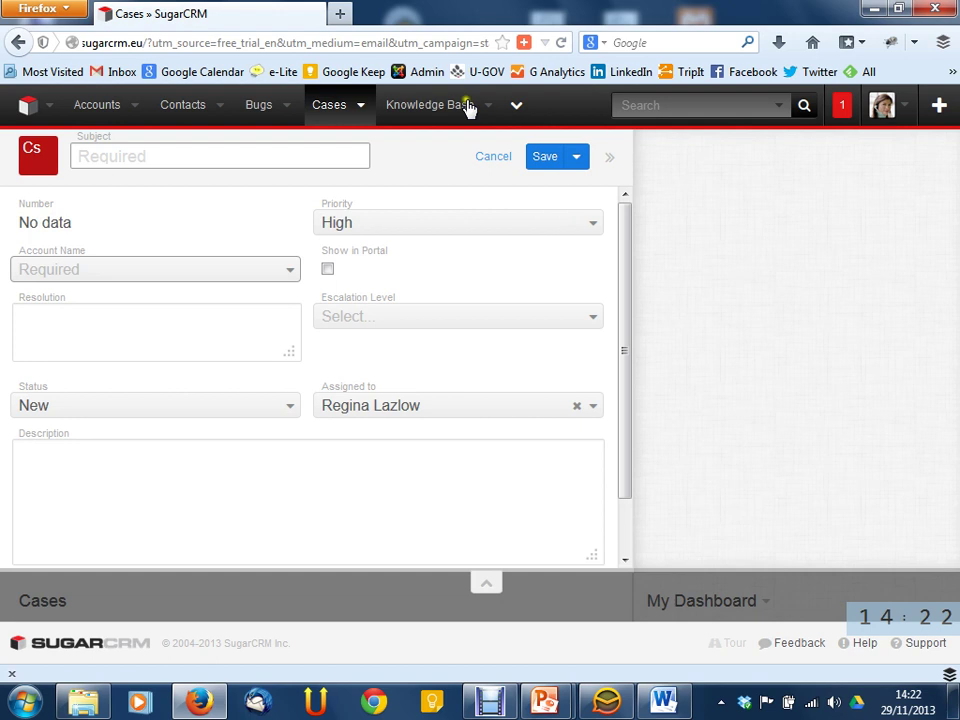
left_click(366, 114)
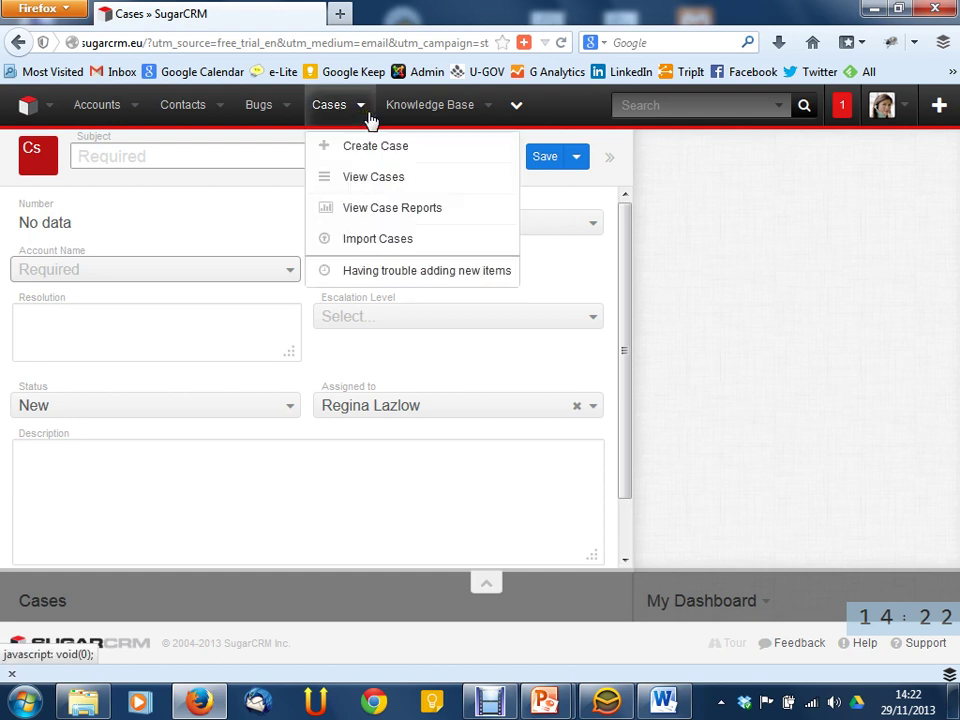
left_click(392, 146)
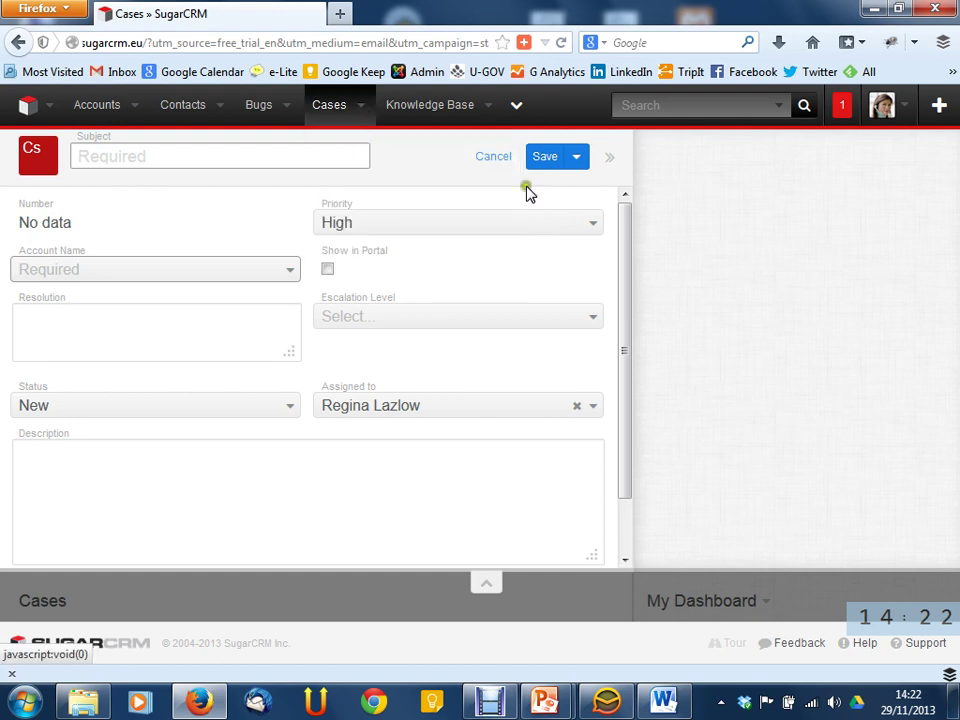
left_click(789, 300)
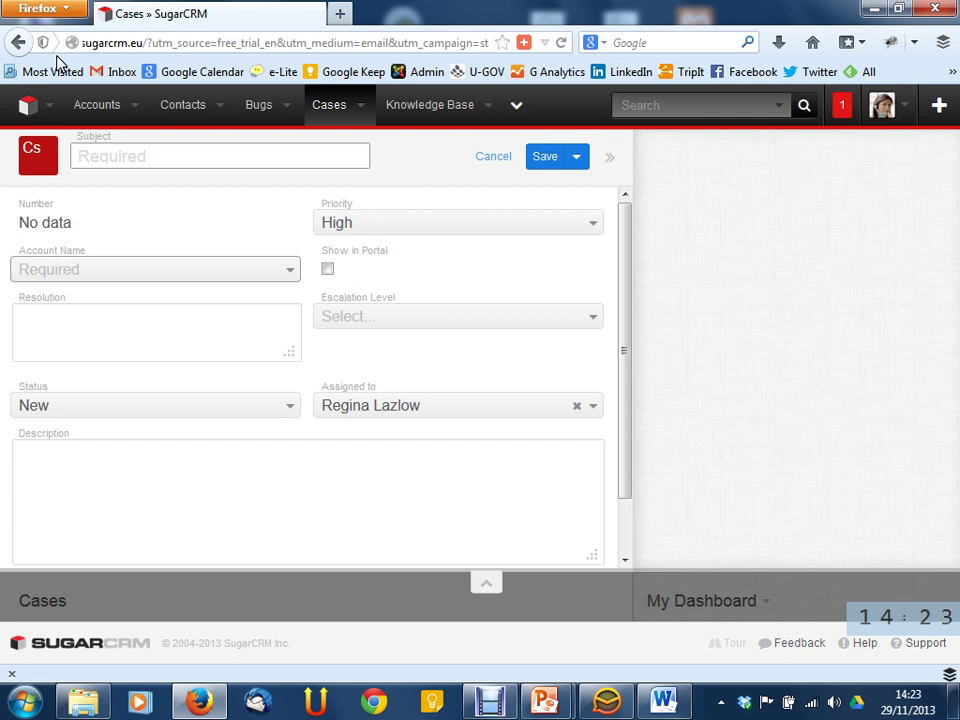
- Leave the new case form, discarding its unsaved changes, and open the Knowledge Base
left_click(28, 103)
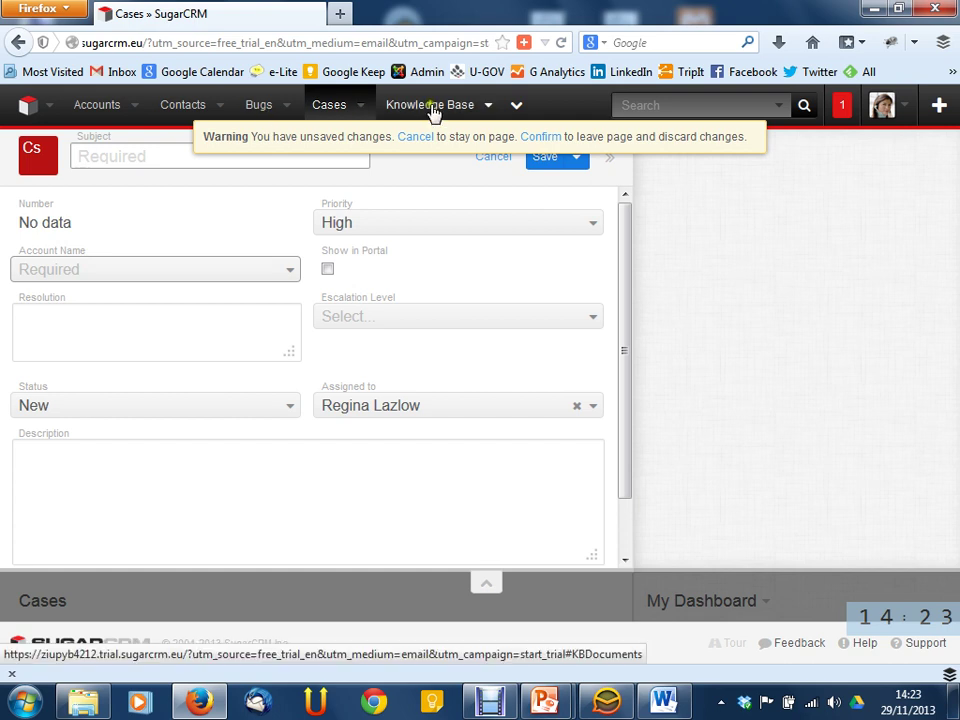
left_click(488, 106)
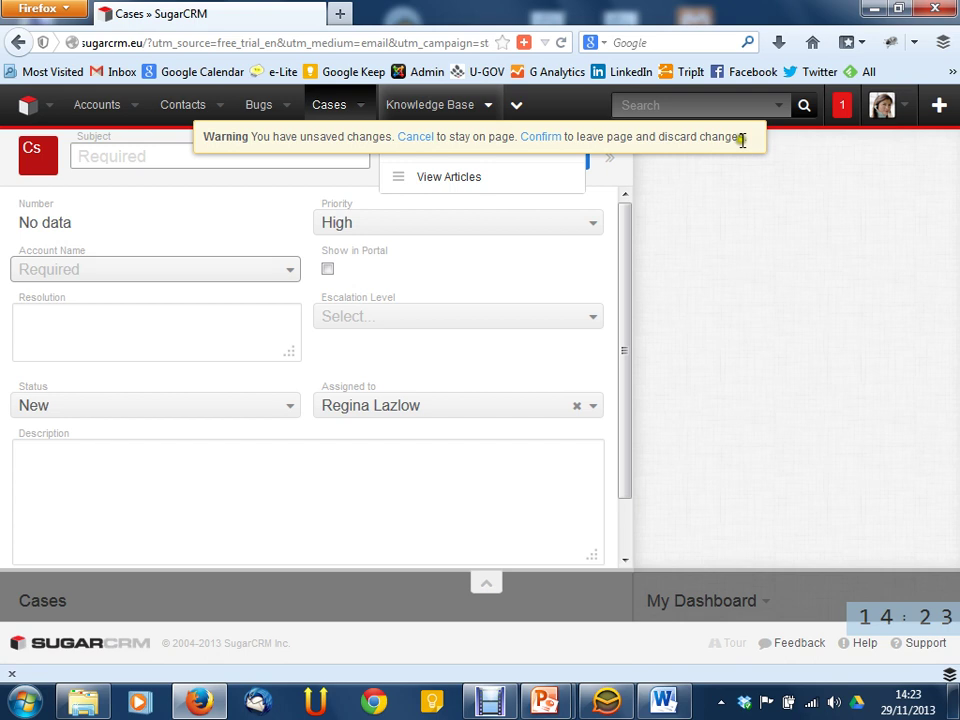
left_click(540, 137)
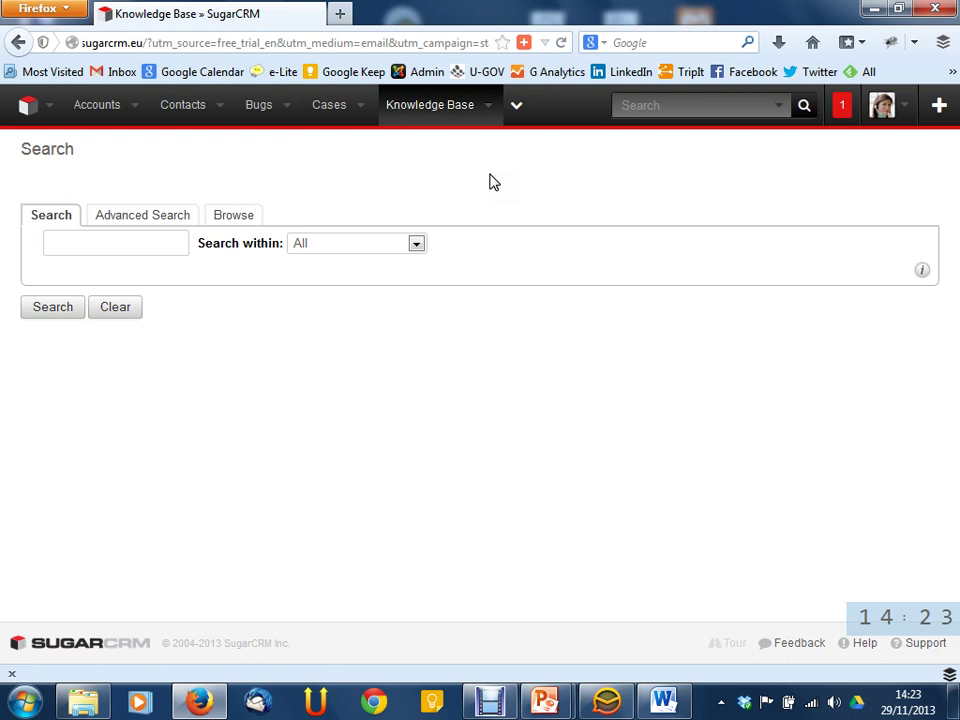
- Browse the Knowledge Base by category, viewing the articles under FAQs and Basic Usage
left_click(214, 215)
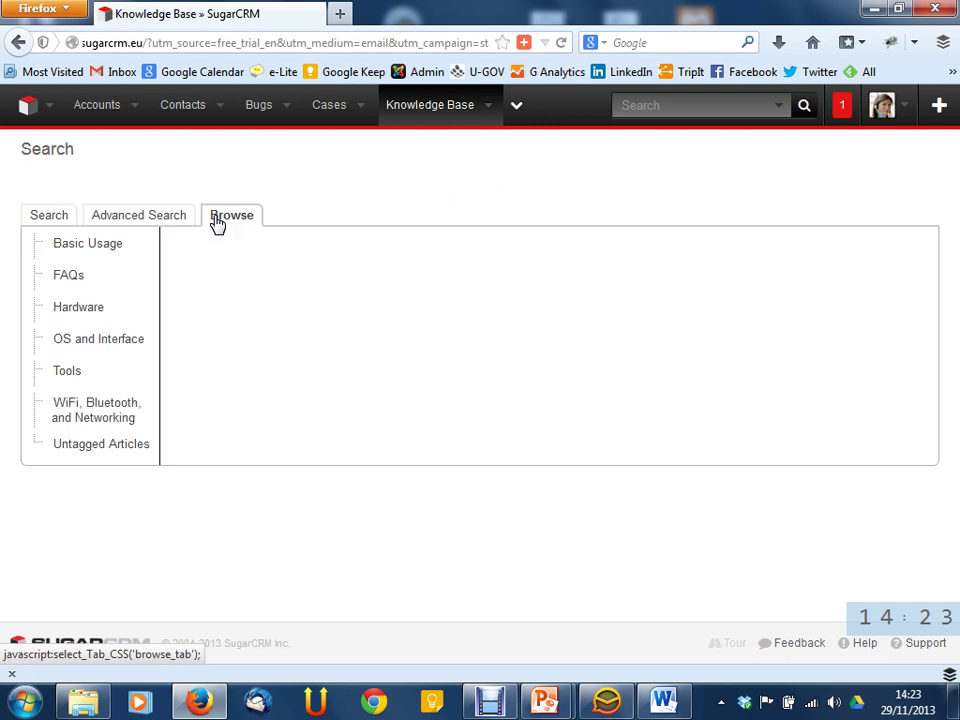
left_click(74, 266)
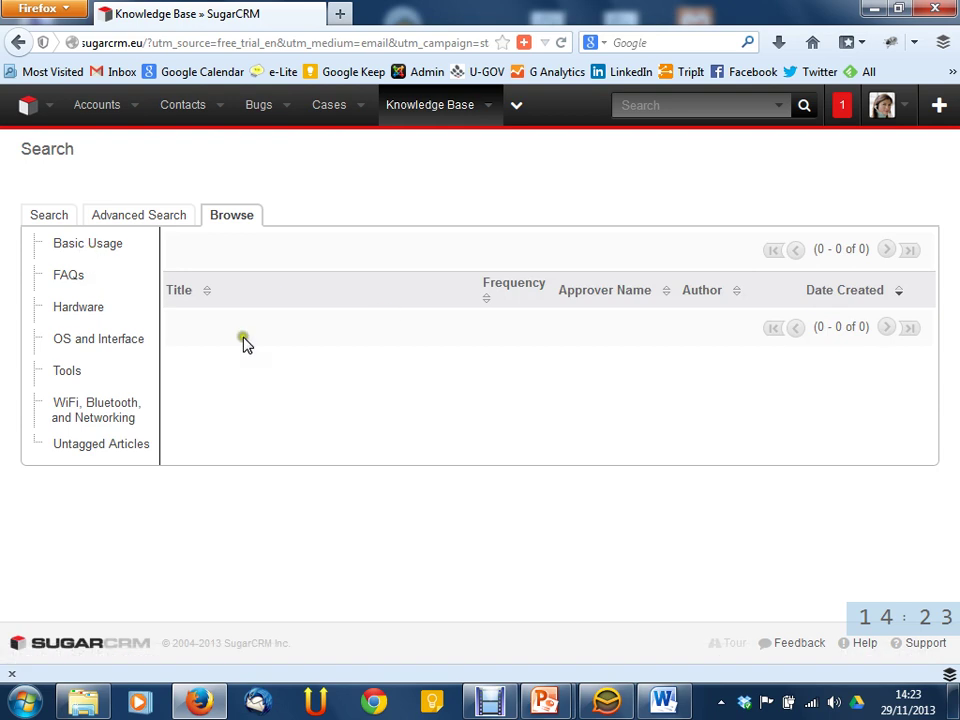
left_click(109, 251)
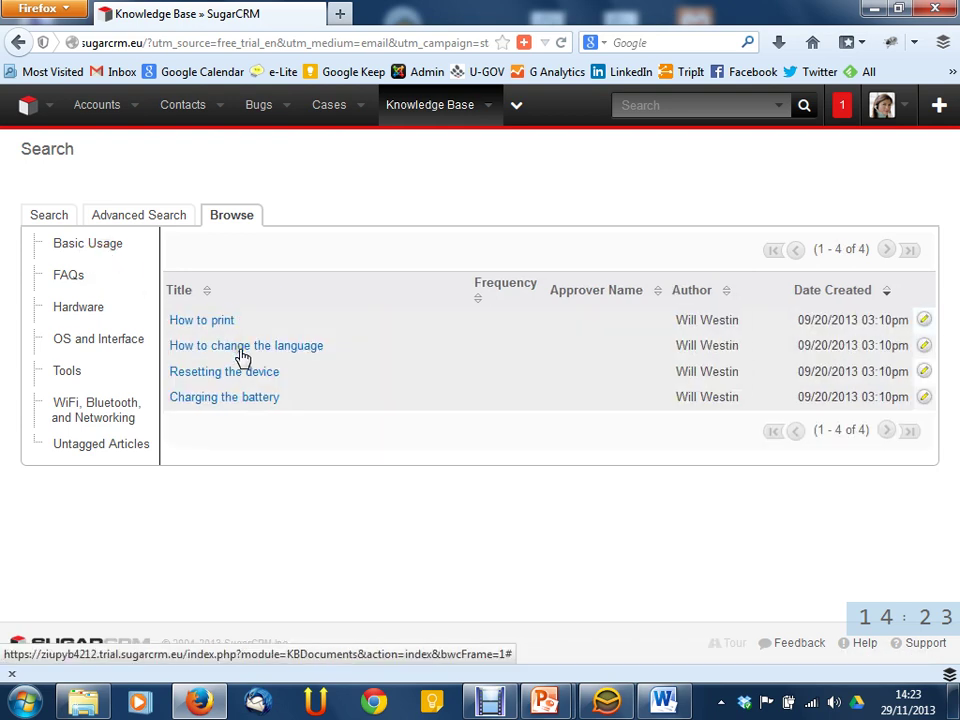
- Read the Knowledge Base article "How to change the language" and return to the Case Management home page
left_click(296, 352)
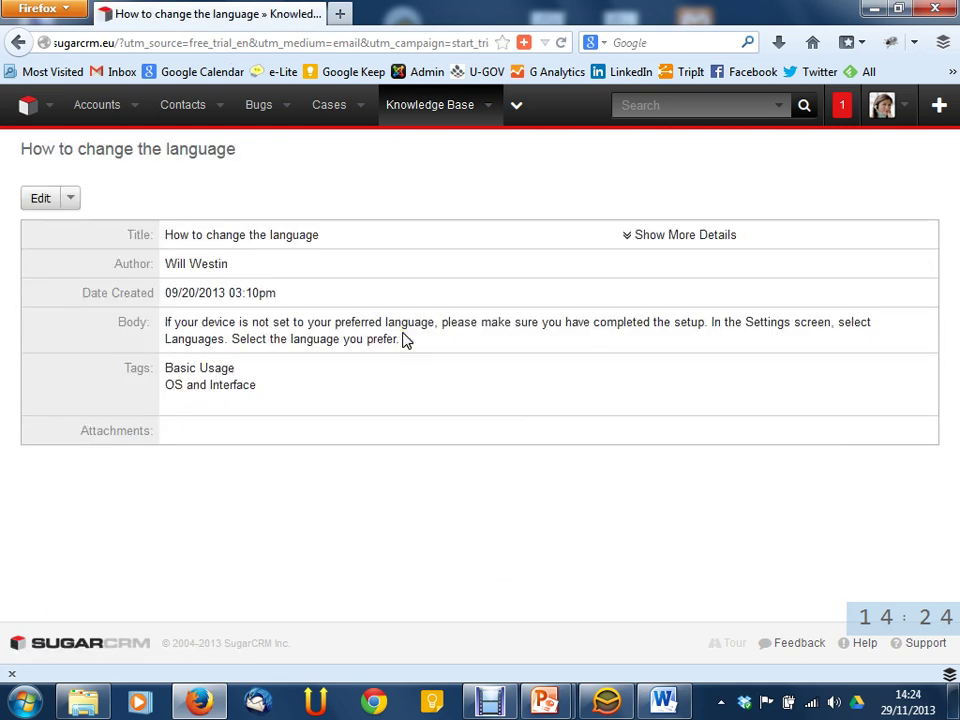
left_click(496, 113)
left_click(498, 114)
left_click(899, 104)
left_click(899, 104)
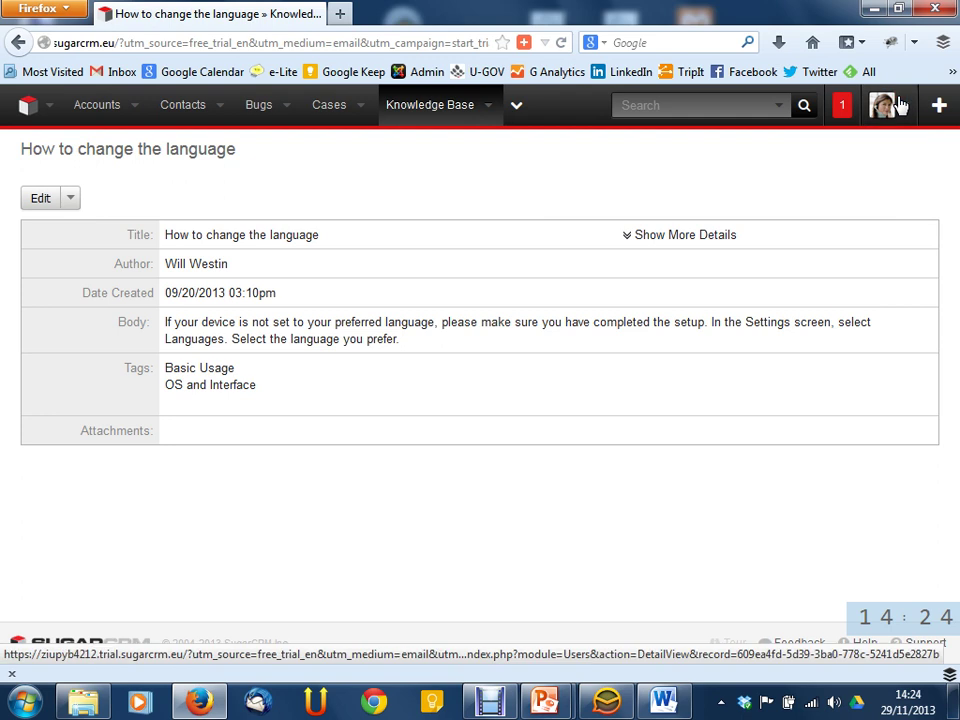
left_click(32, 105)
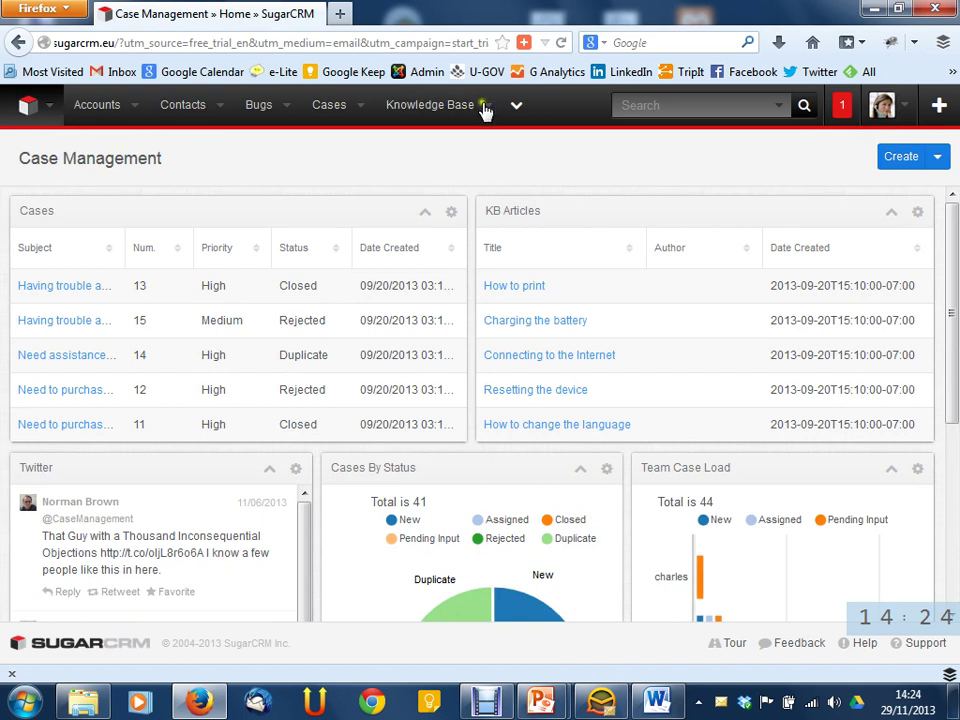
- Look through the additional modules available to this persona and view the list of all bugs
left_click(518, 106)
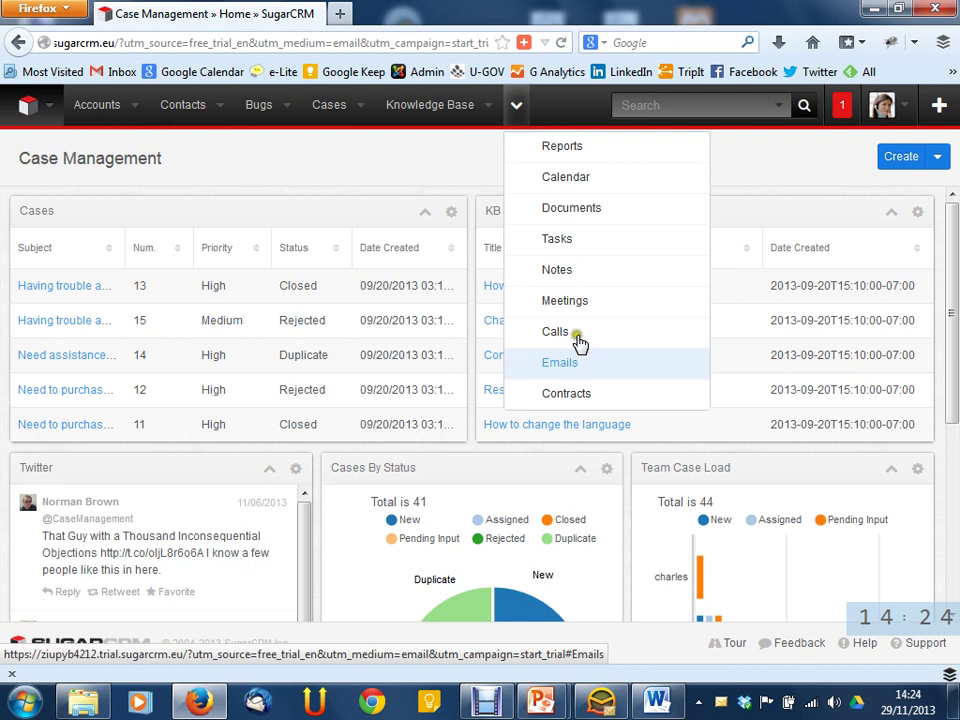
left_click(535, 148)
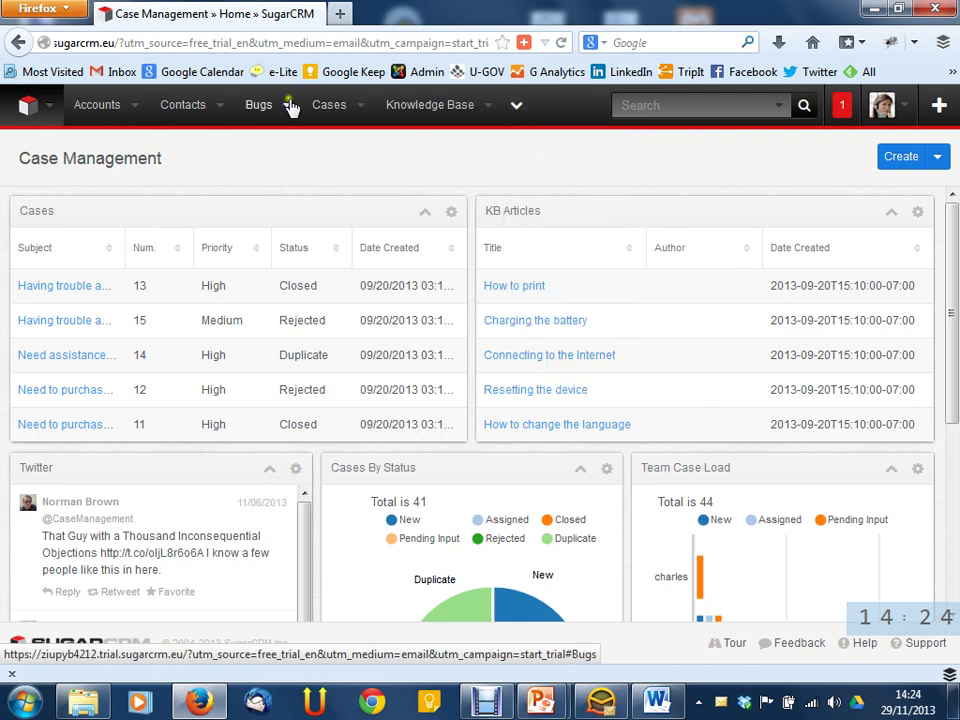
left_click(260, 108)
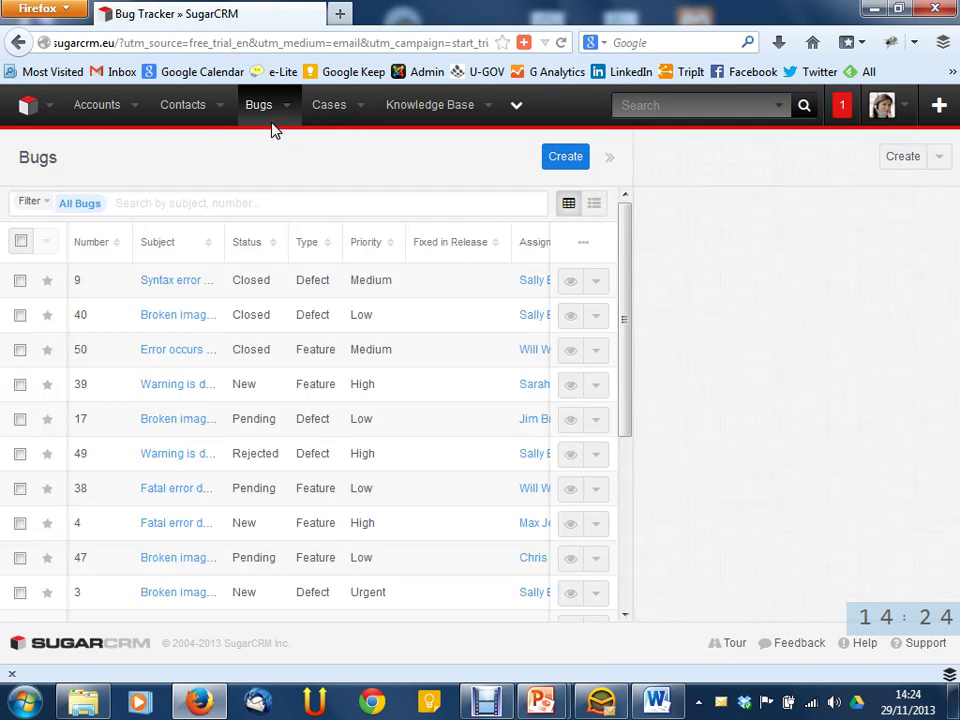
- Log out of the support persona and enter the trial as the Senior Account Representative
left_click(905, 118)
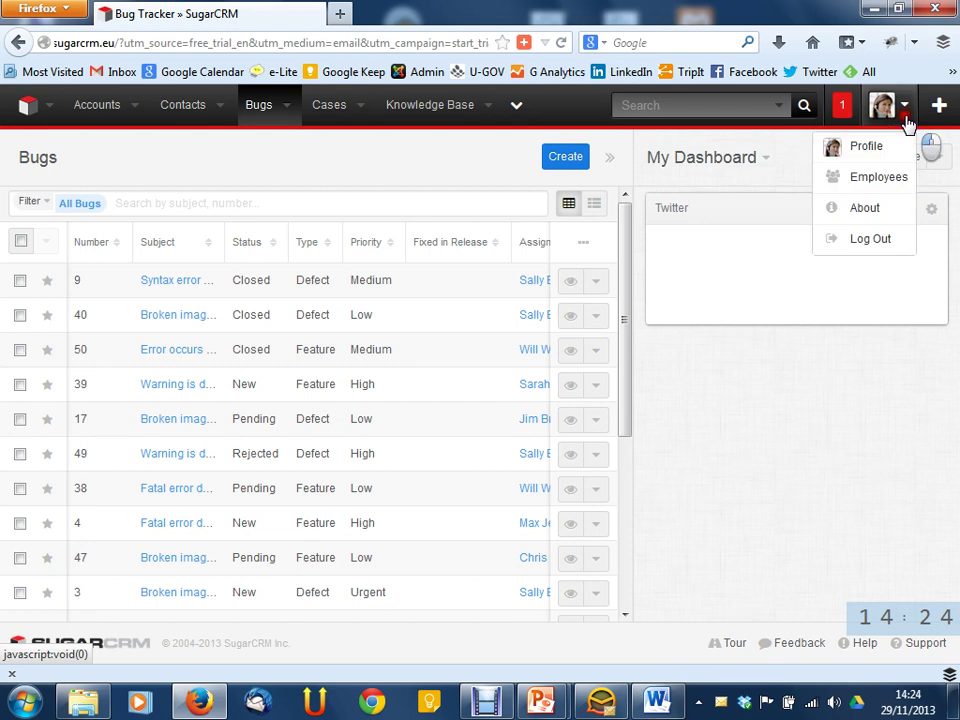
left_click(870, 240)
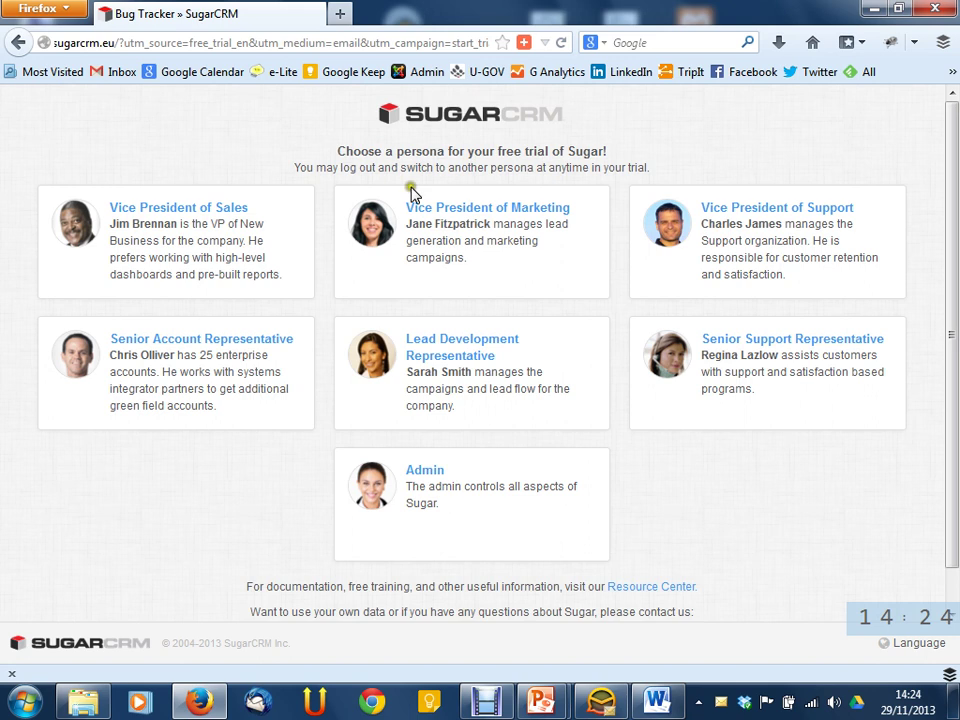
left_click(233, 338)
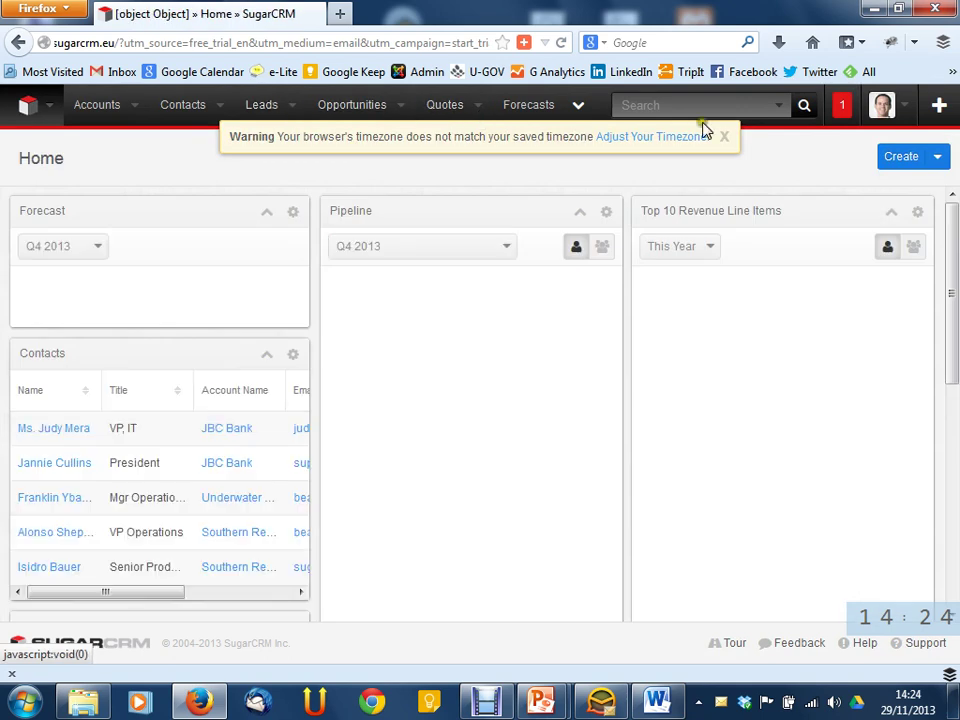
- Switch to the Lead Development Representative persona to view its home page, and log out to the persona selection page
left_click(905, 104)
left_click(869, 238)
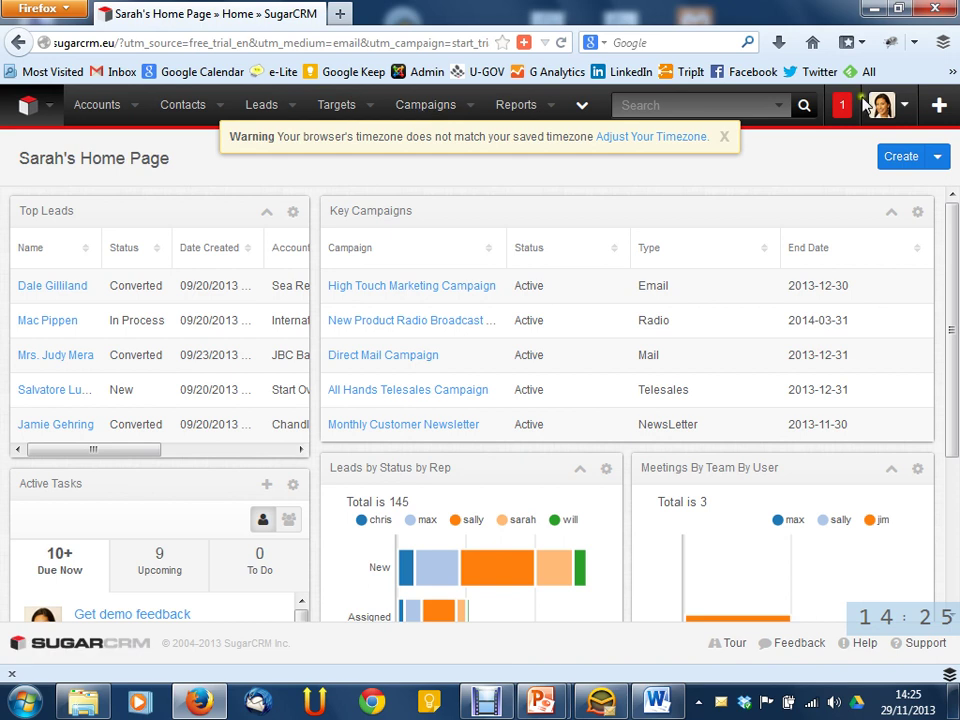
left_click(905, 108)
left_click(870, 240)
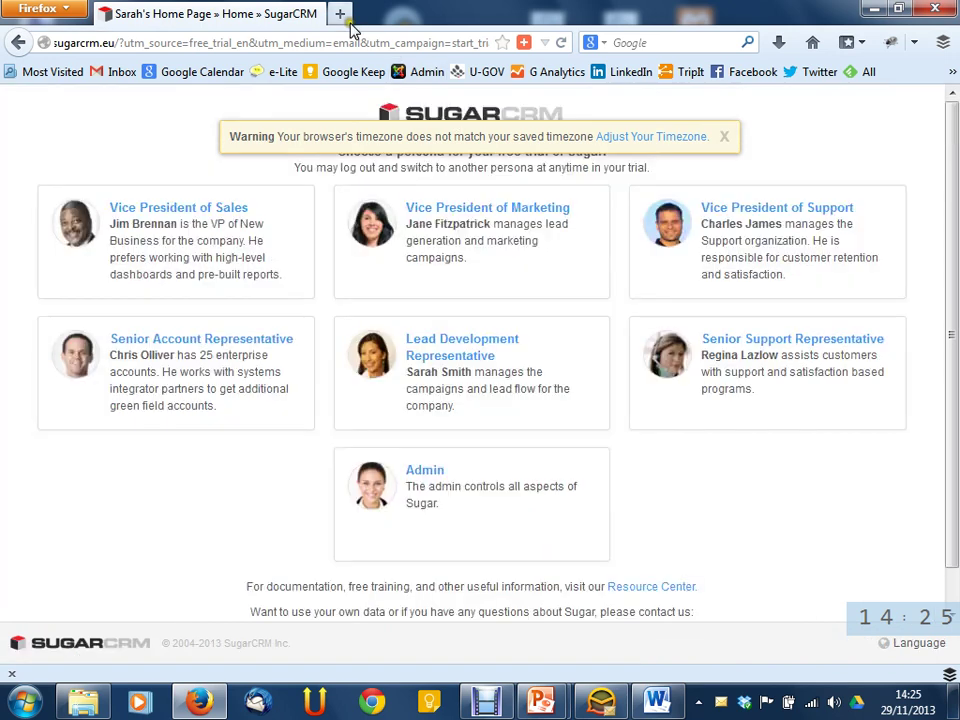
- Open the SugarCRM website at sugarcrm.eu in a new browser tab and zoom the page out two levels
left_click(342, 16)
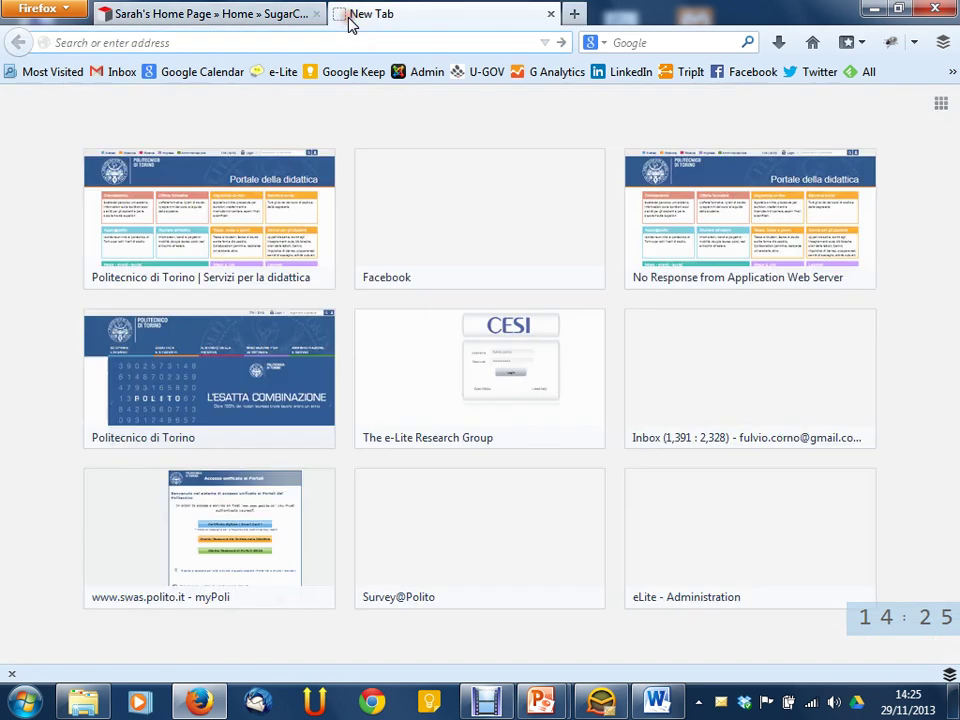
type("sugar")
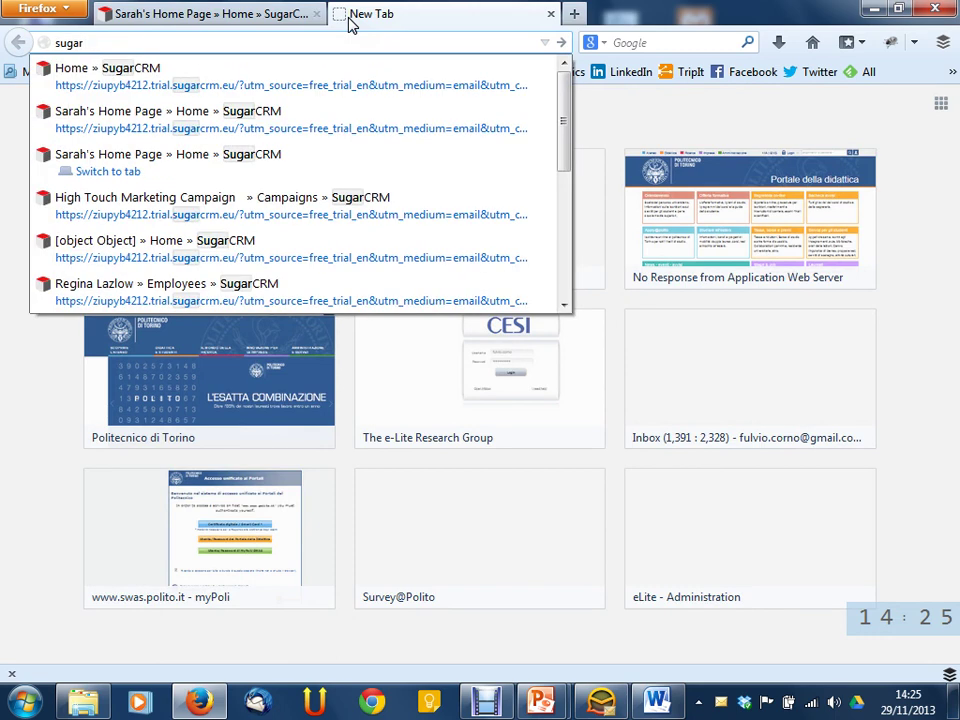
type("crm.")
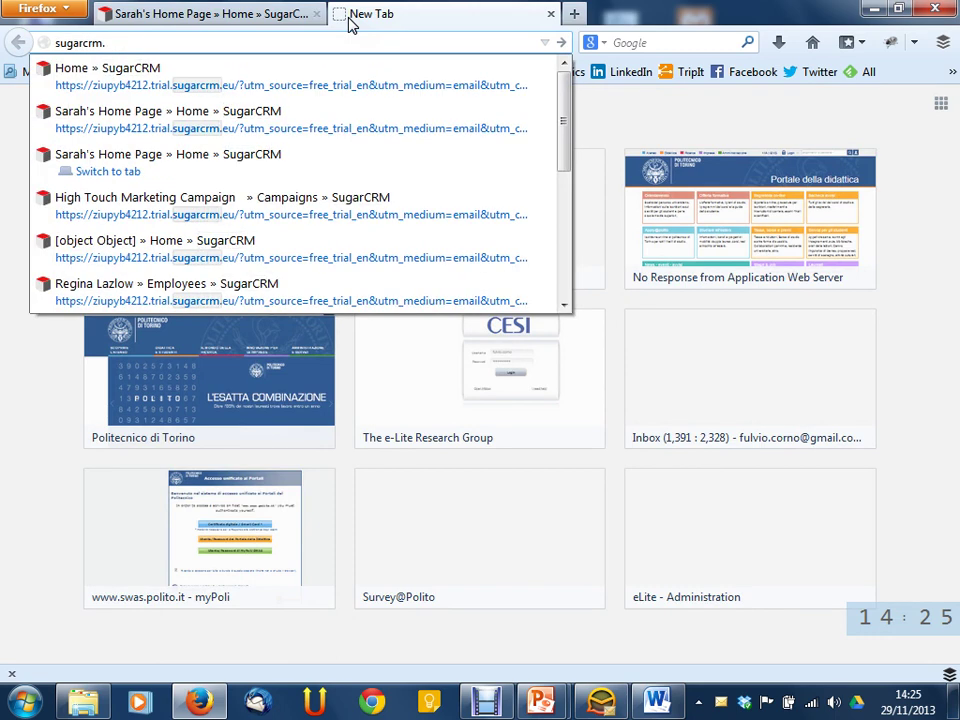
key("BackSpace")
key("Return")
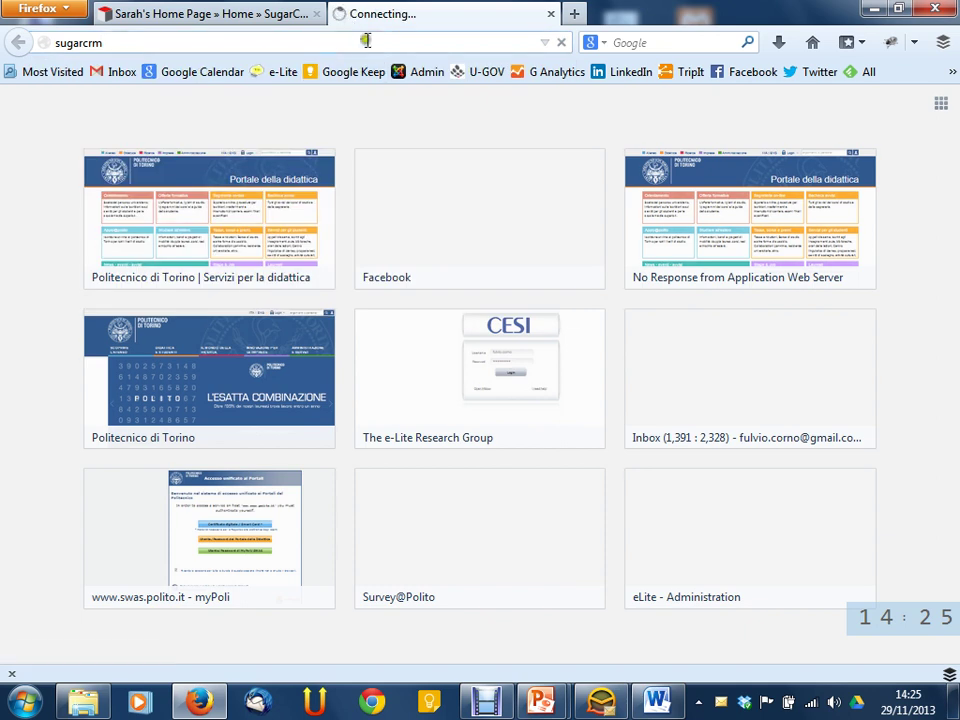
left_click(358, 40)
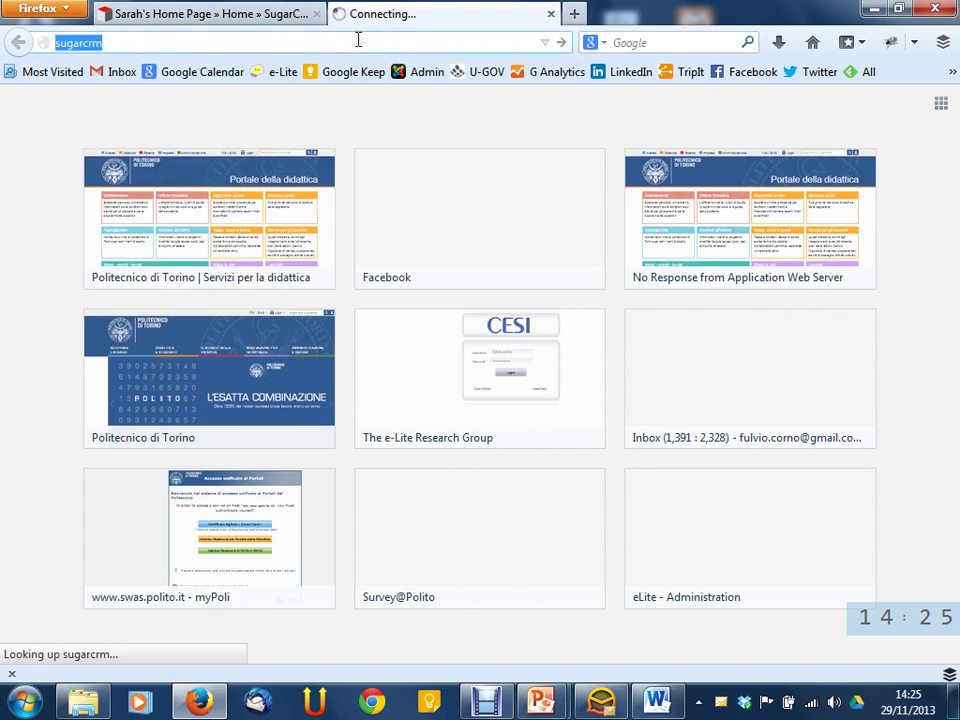
left_click(358, 40)
type(".eu")
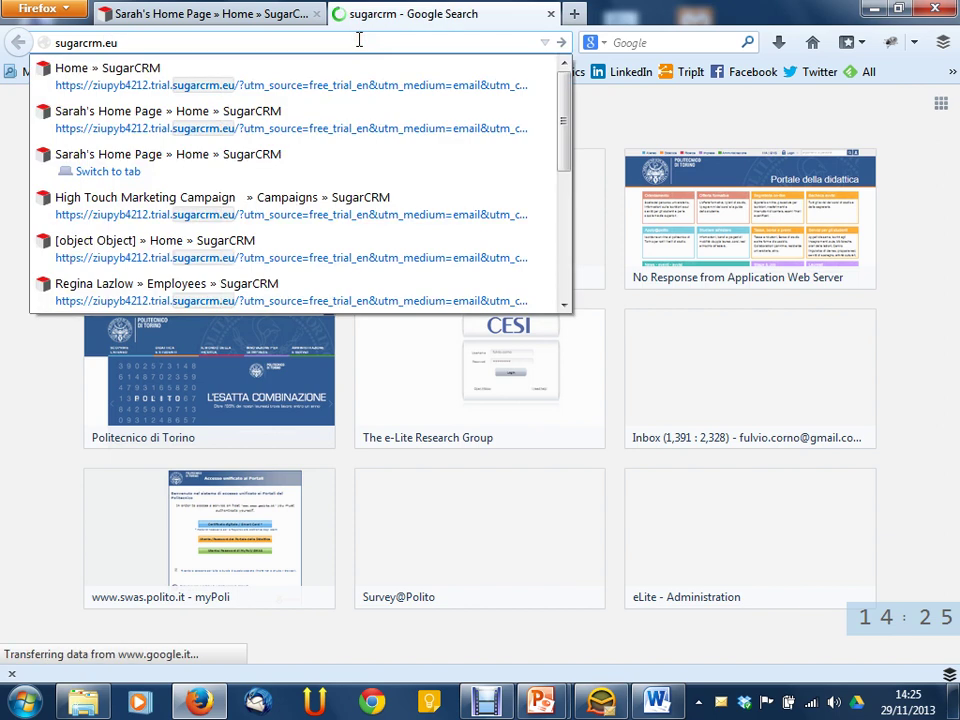
key("Return")
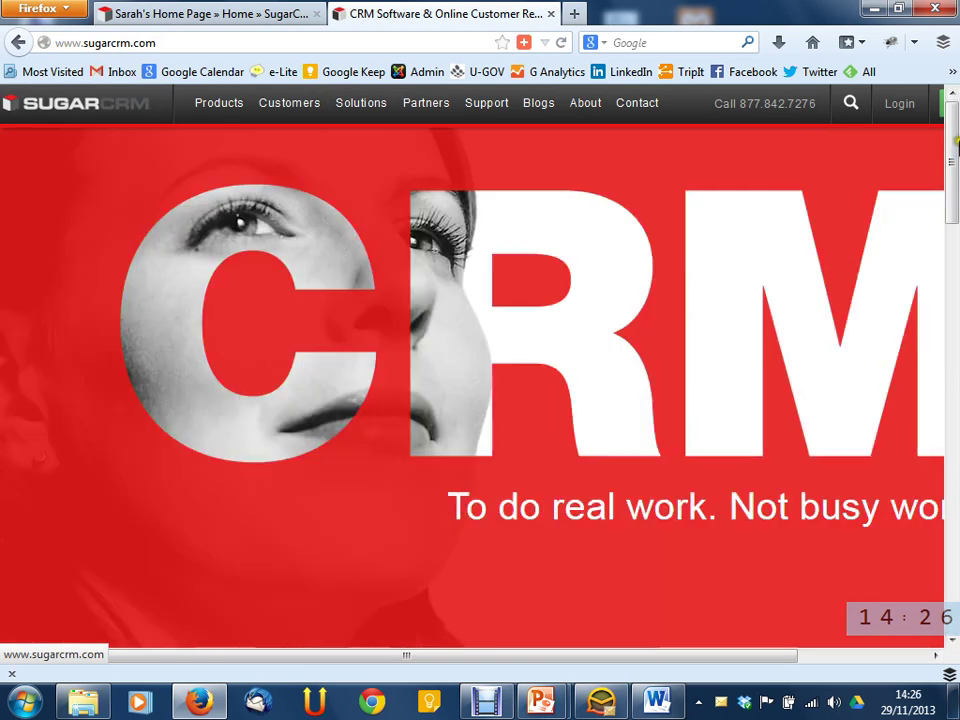
key("ctrl+minus")
key("ctrl+minus")
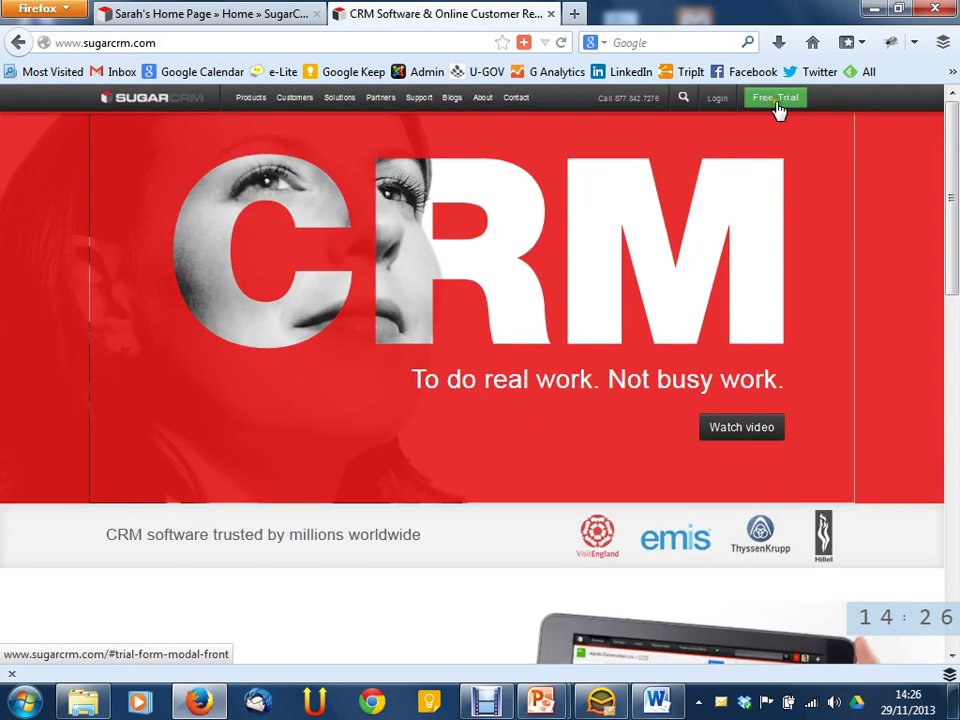